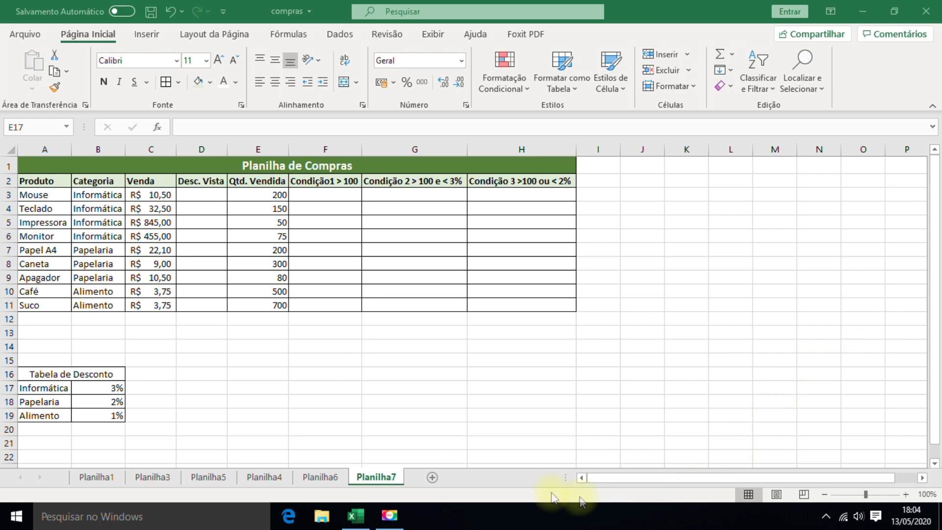
- Add a new blank sheet and enter the title 'Planilha de Compras' in A1
{"action": "left_click", "coordinate": [434, 479]}
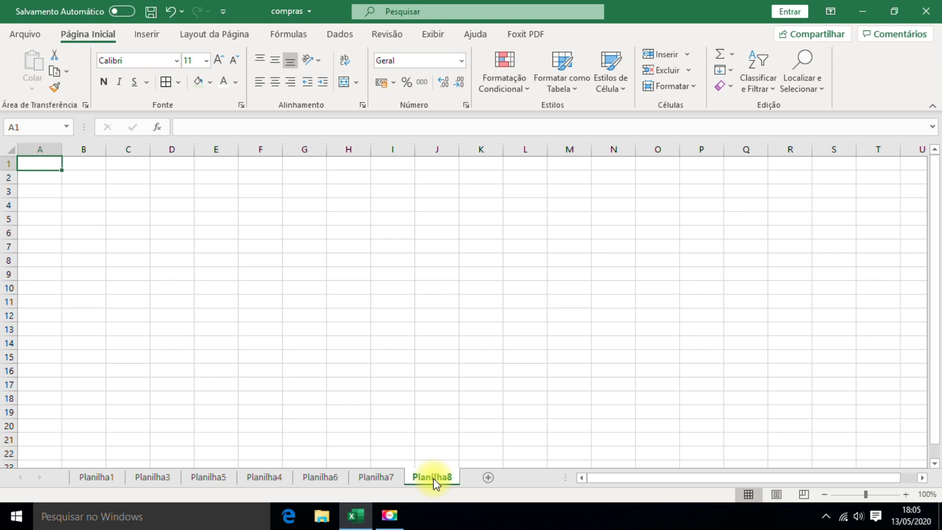
{"action": "type", "text": "Pla"}
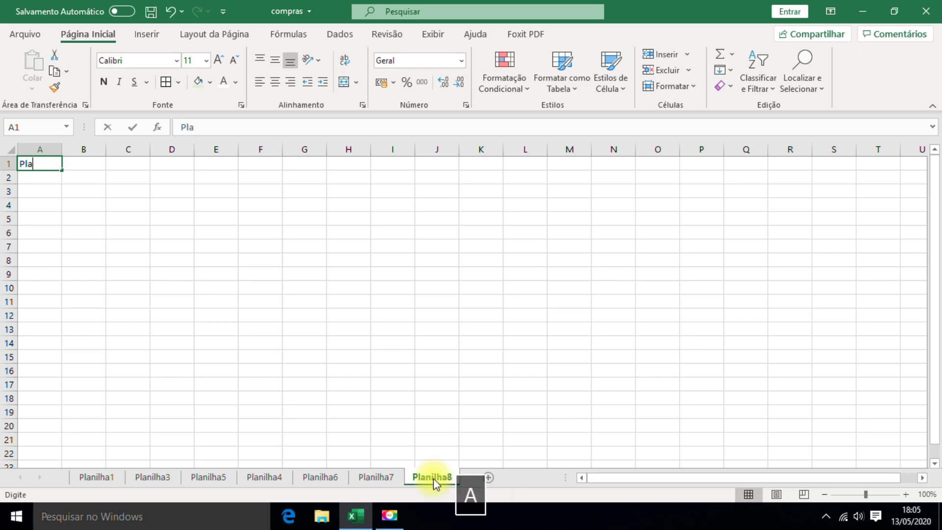
{"action": "type", "text": "nilhh"}
{"action": "key", "text": "BackSpace"}
{"action": "key", "text": "Caps_Lock"}
{"action": "type", "text": "a de C"}
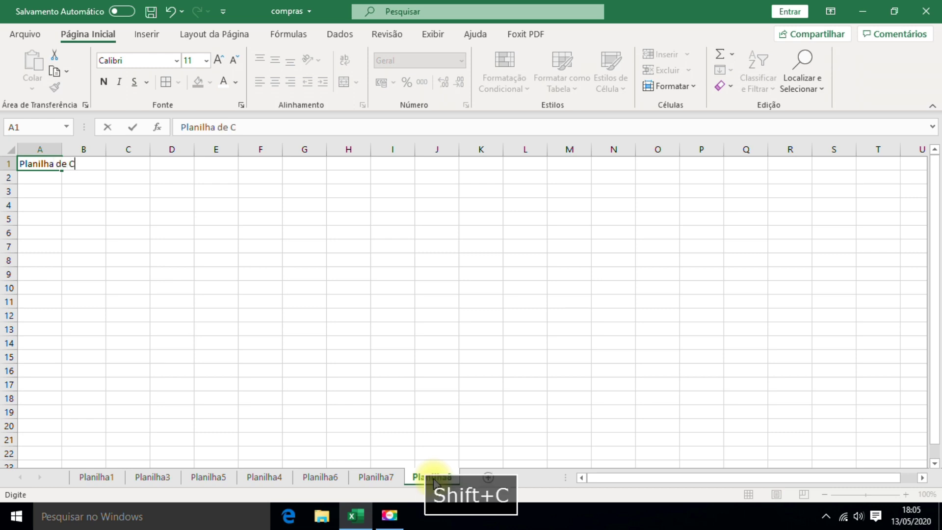
{"action": "type", "text": "ompras"}
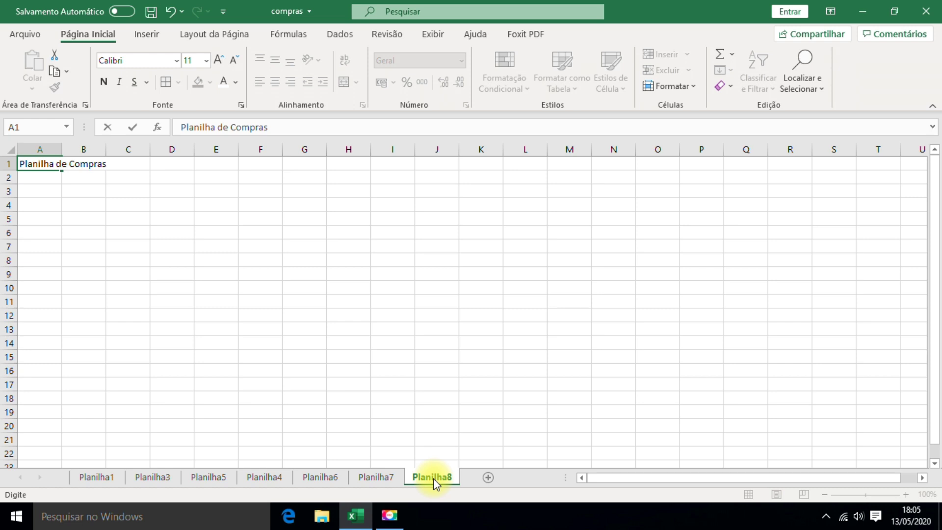
{"action": "key", "text": "Return"}
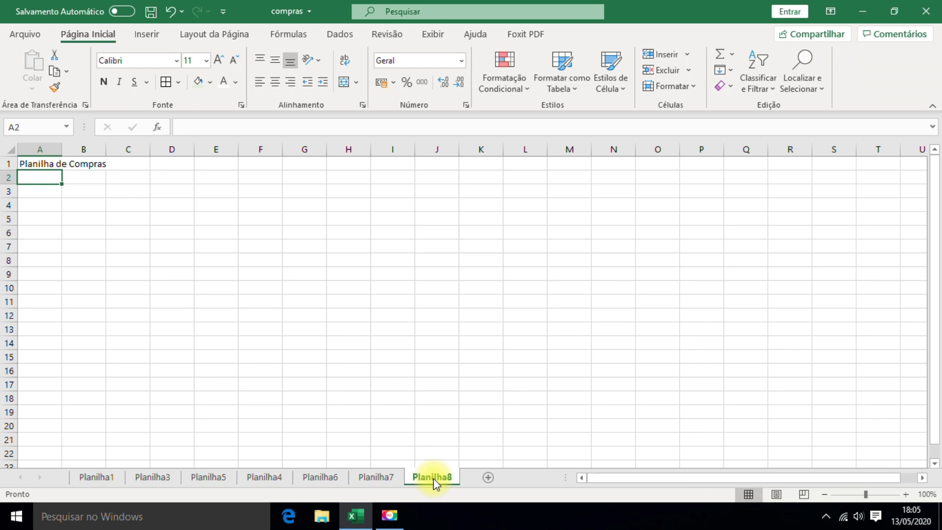
- Enter the headers Produto, Categoria and Venda across A2:C2
{"action": "type", "text": "Produto"}
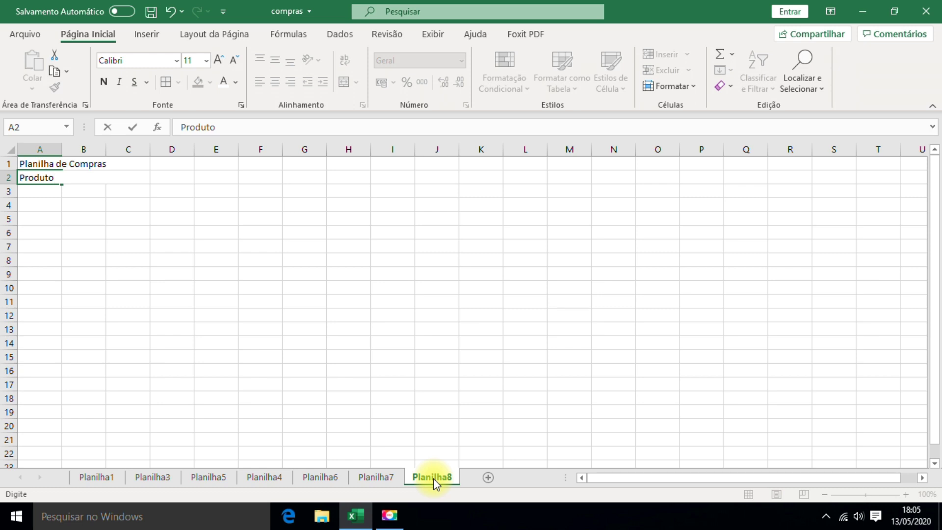
{"action": "key", "text": "Tab"}
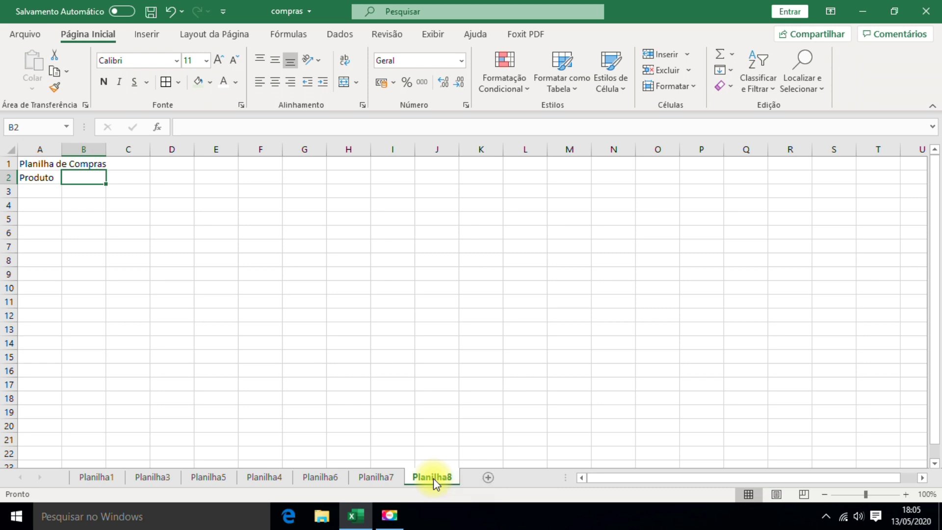
{"action": "type", "text": "Cat"}
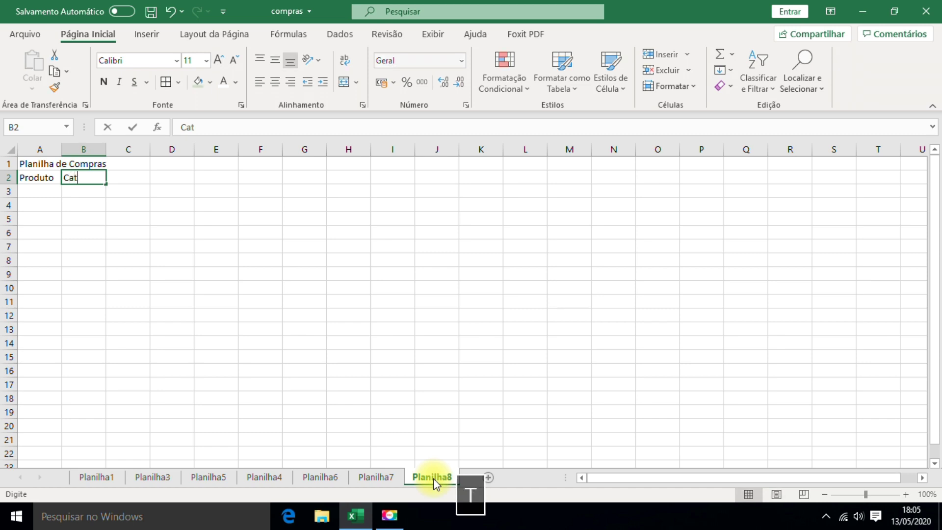
{"action": "type", "text": "egoria"}
{"action": "key", "text": "Tab"}
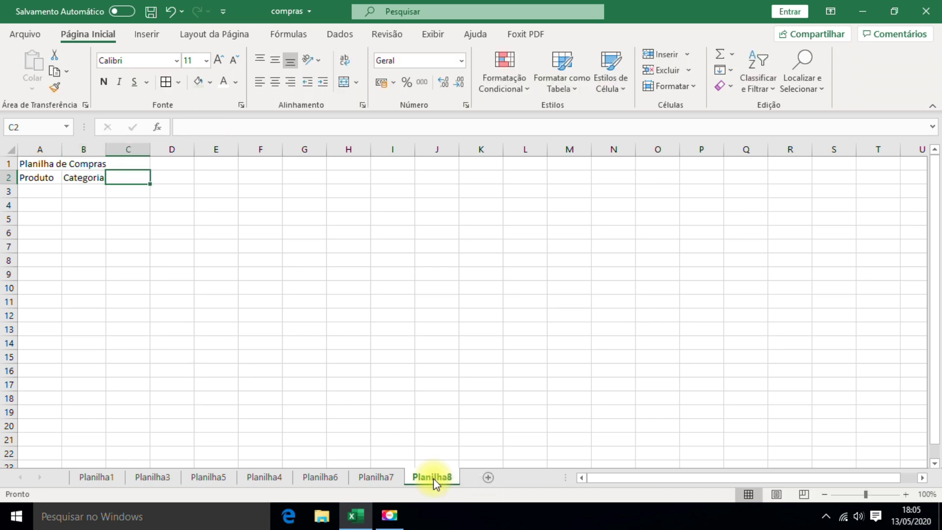
{"action": "type", "text": "Vend"}
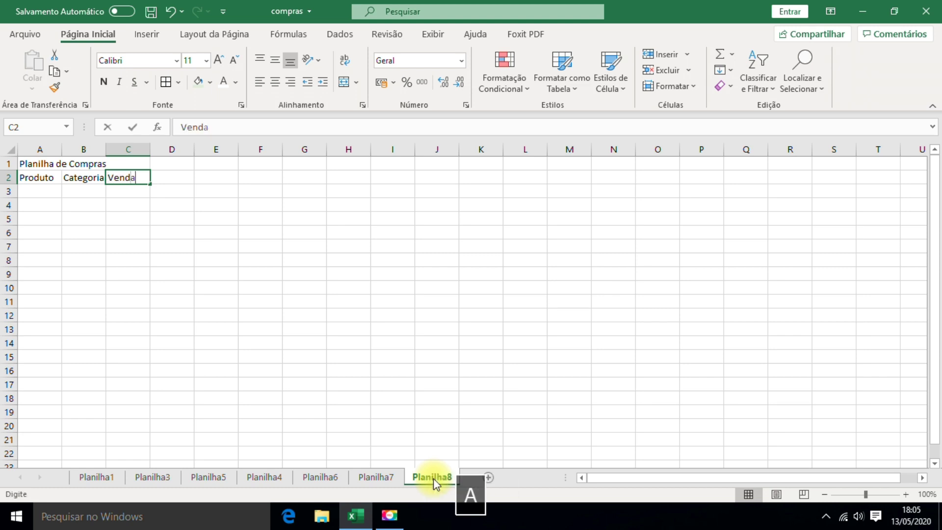
{"action": "type", "text": "a"}
{"action": "key", "text": "Tab"}
{"action": "key", "text": "Tab"}
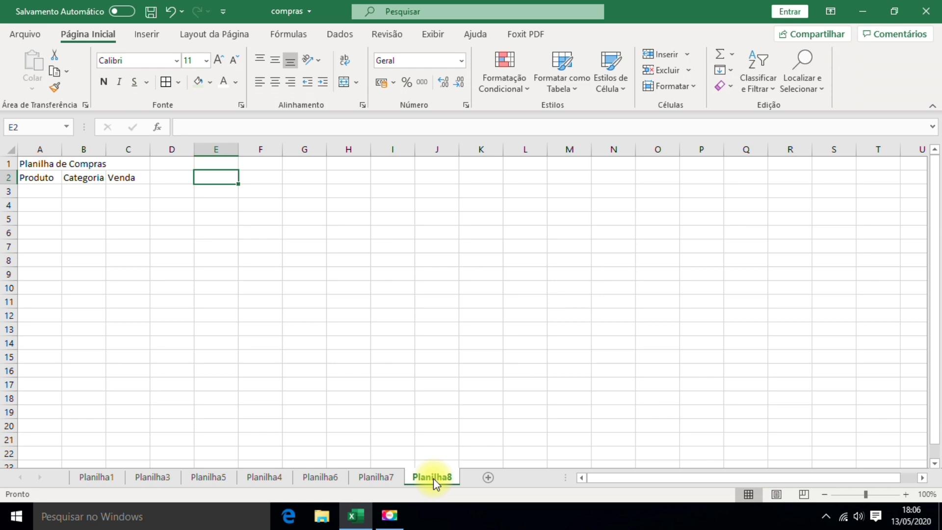
- Enter the test text 'djfhjdhfjdhfjdjf' in D2 and AutoFit column D to show it fully
{"action": "left_click", "coordinate": [174, 175]}
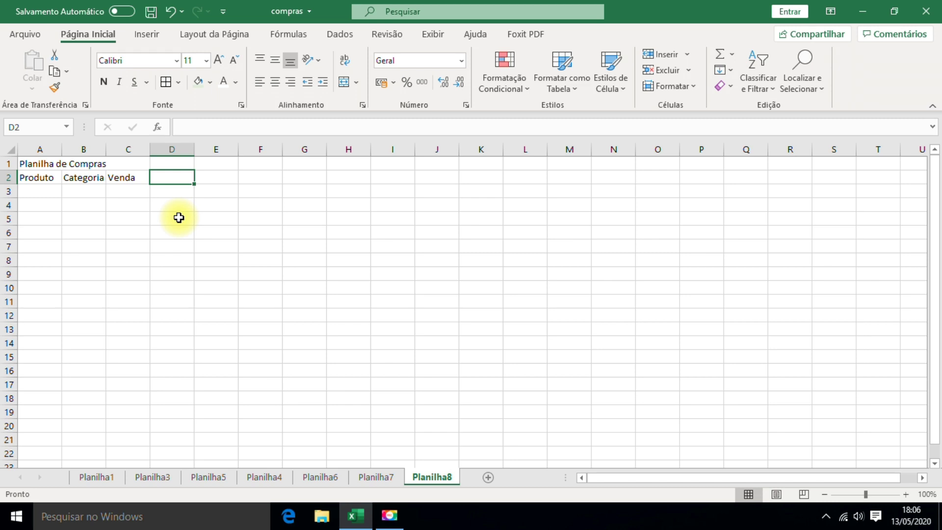
{"action": "type", "text": "djfhjdhfjdhfjdjf"}
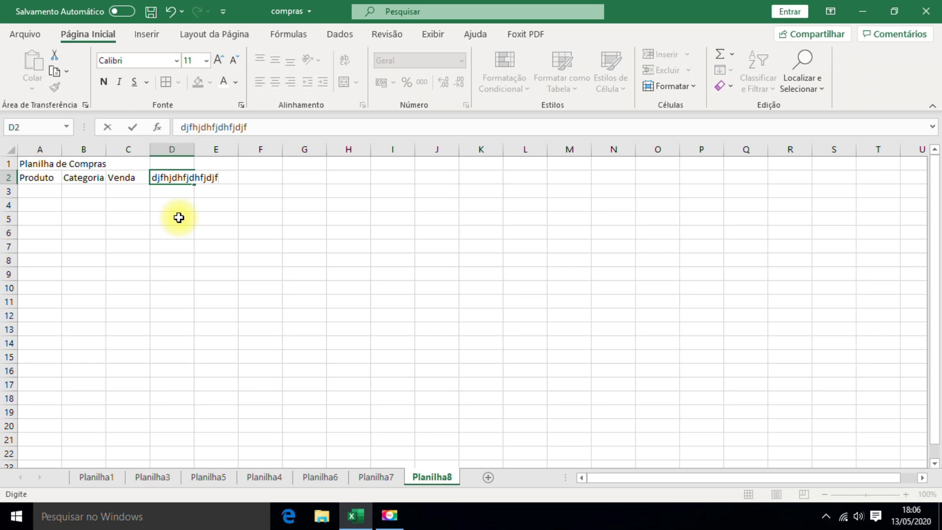
{"action": "key", "text": "Tab"}
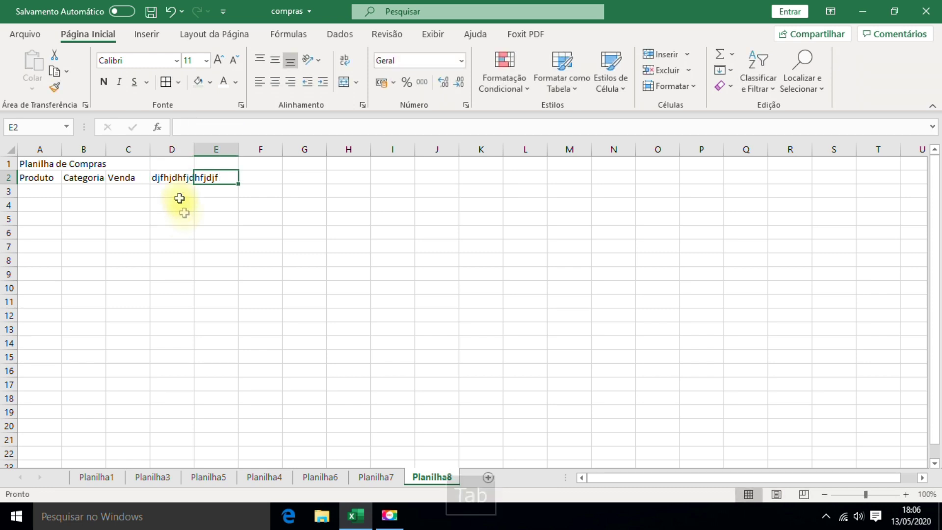
{"action": "left_click", "coordinate": [182, 178]}
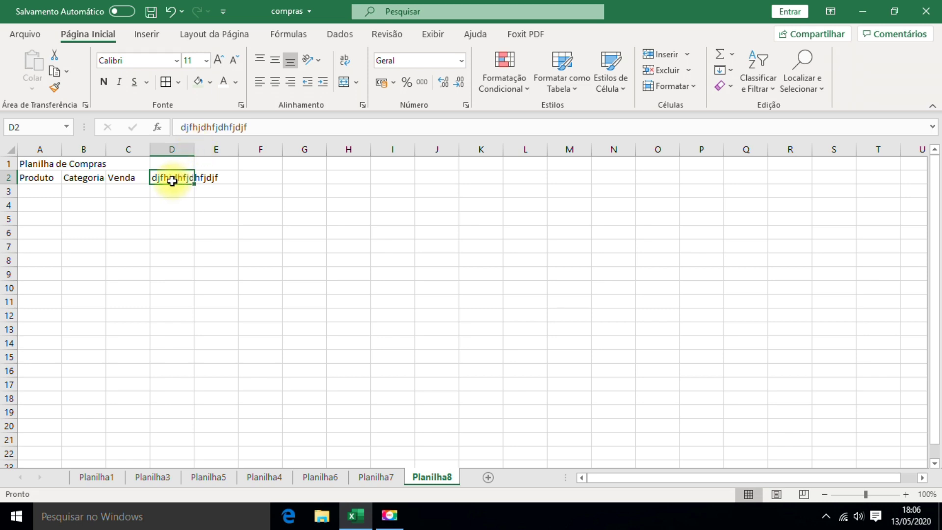
{"action": "double_click", "coordinate": [194, 149]}
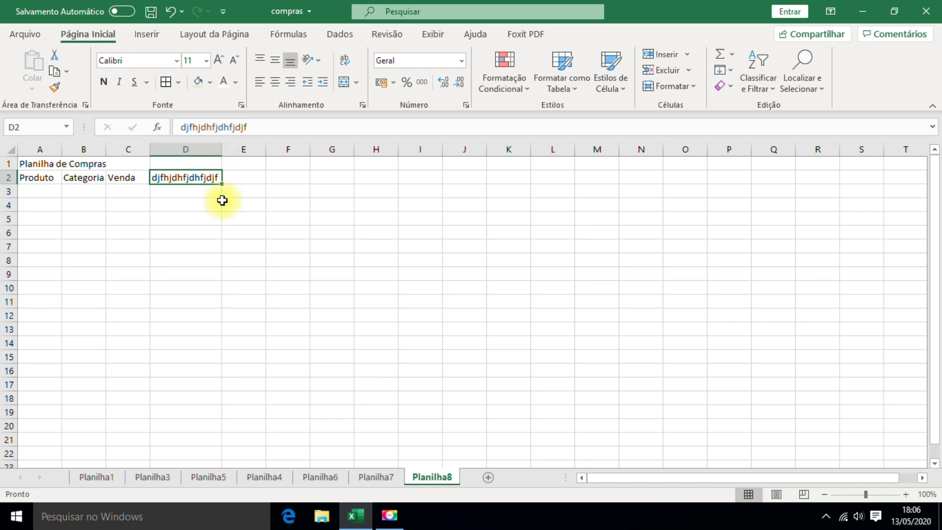
{"action": "left_click", "coordinate": [221, 148]}
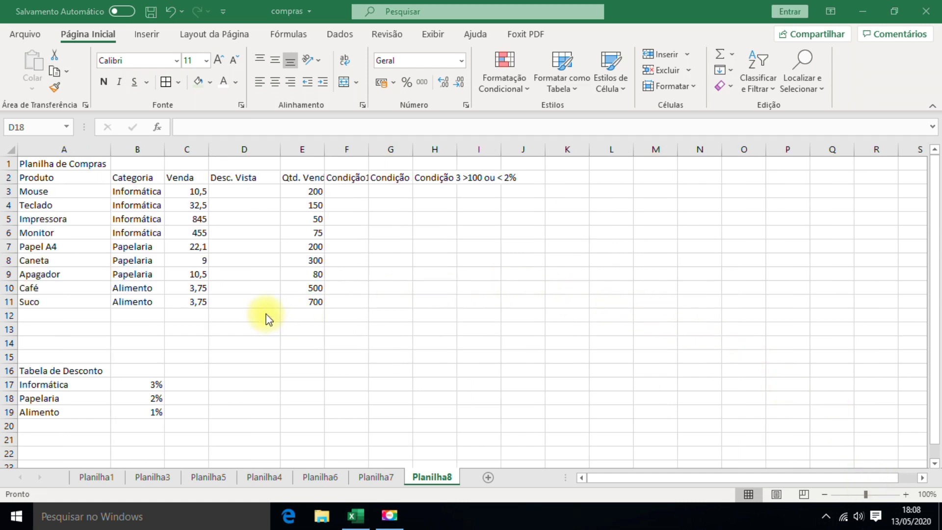
- AutoFit columns E through H so Qtd. Vendida and the Condição headers display in full
{"action": "left_click", "coordinate": [305, 176]}
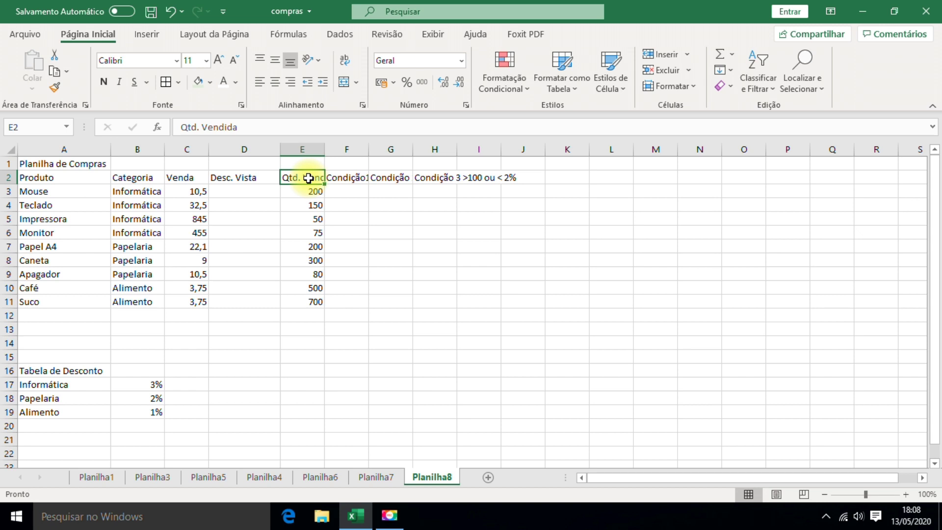
{"action": "double_click", "coordinate": [325, 148]}
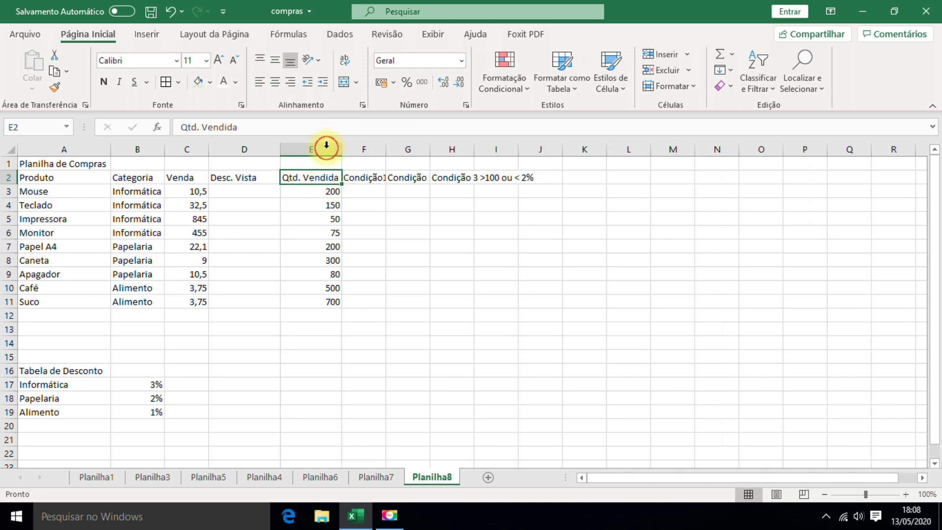
{"action": "double_click", "coordinate": [386, 148]}
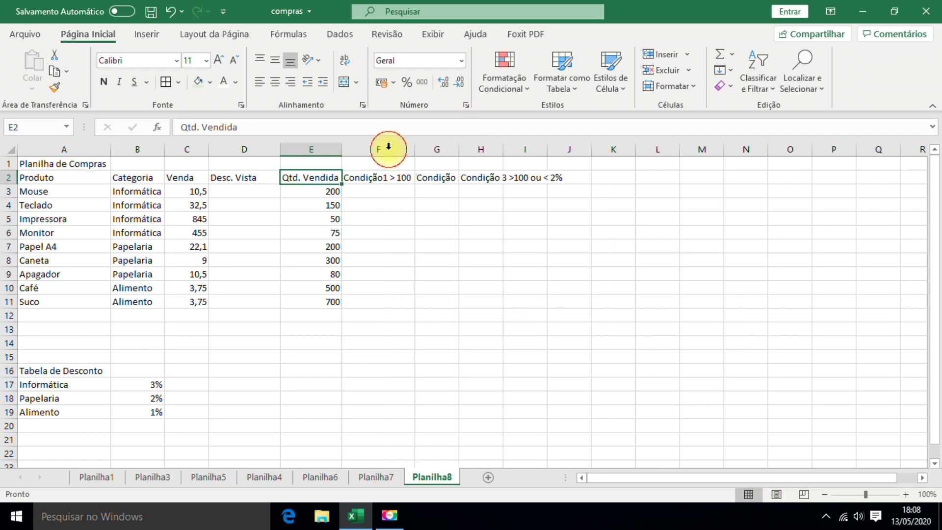
{"action": "double_click", "coordinate": [460, 150]}
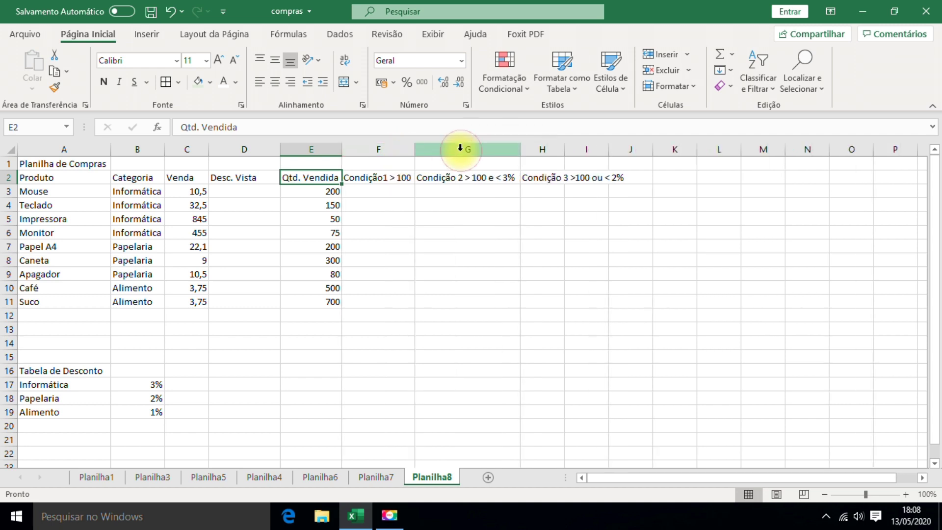
{"action": "double_click", "coordinate": [564, 149]}
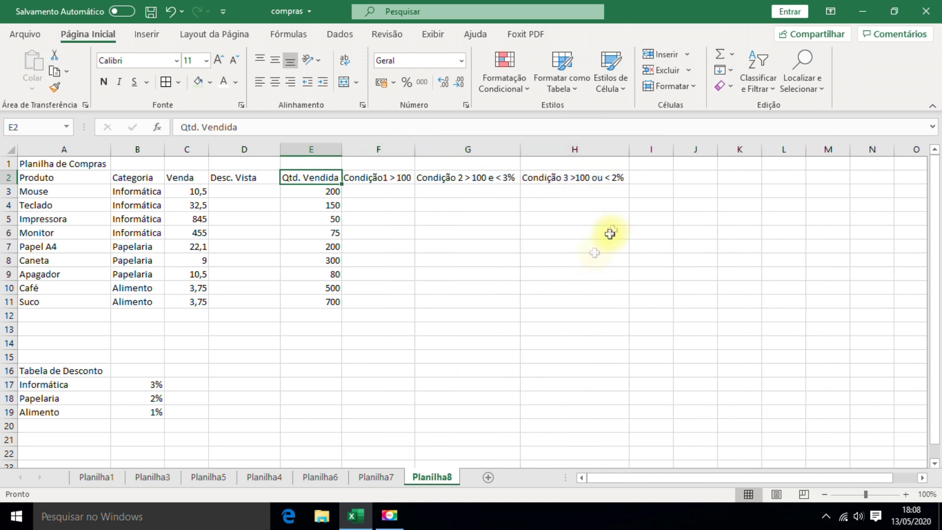
{"action": "left_click", "coordinate": [395, 179]}
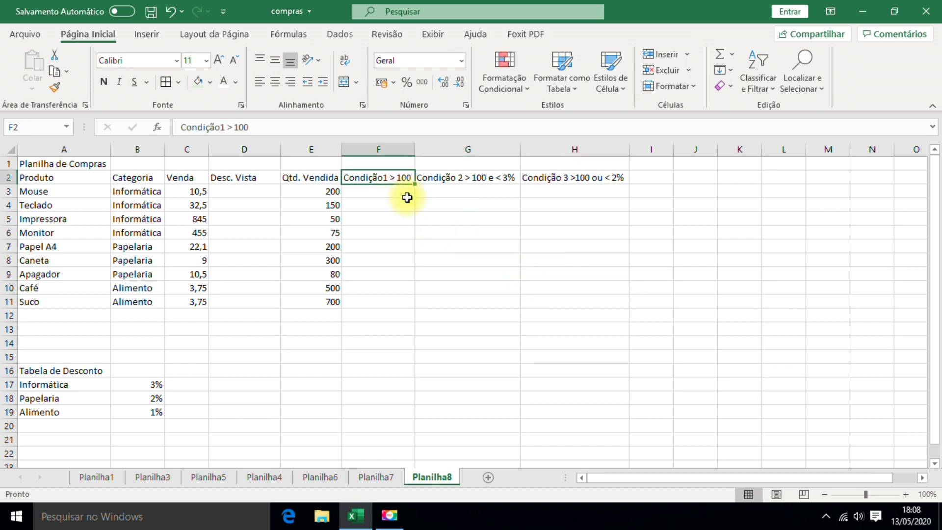
{"action": "left_click", "coordinate": [393, 248]}
{"action": "left_click", "coordinate": [372, 174]}
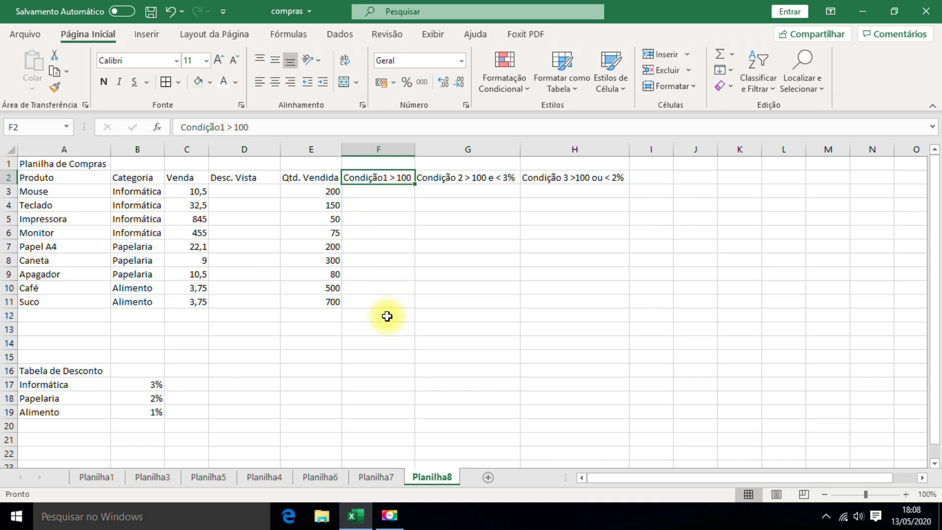
{"action": "left_click", "coordinate": [452, 175]}
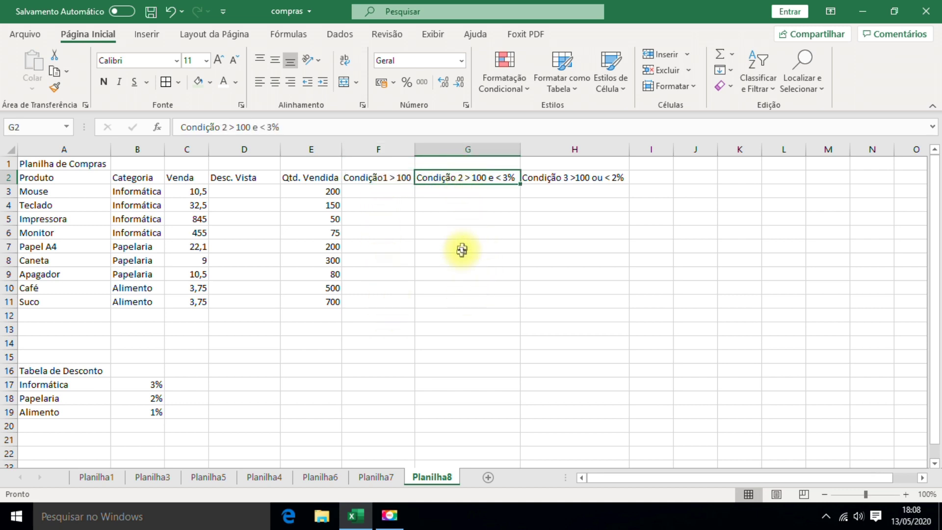
{"action": "left_click", "coordinate": [553, 176]}
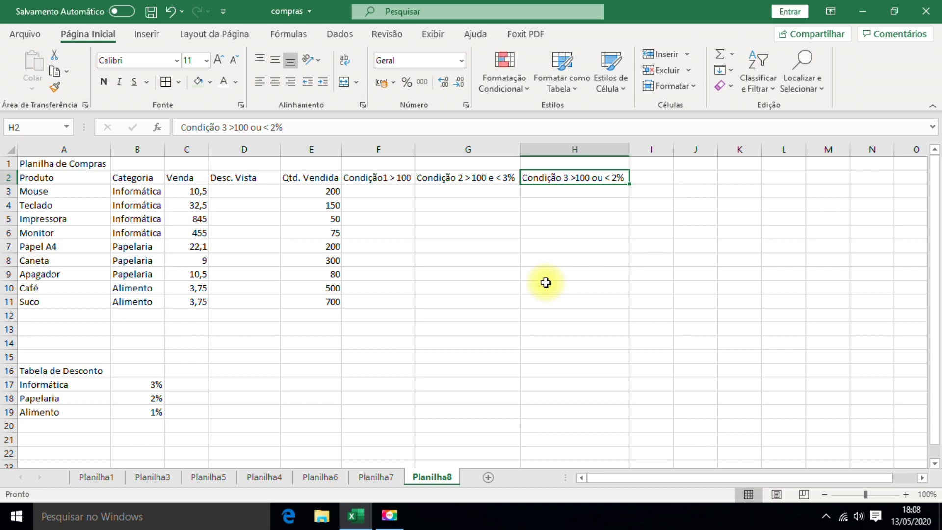
{"action": "left_click", "coordinate": [241, 357]}
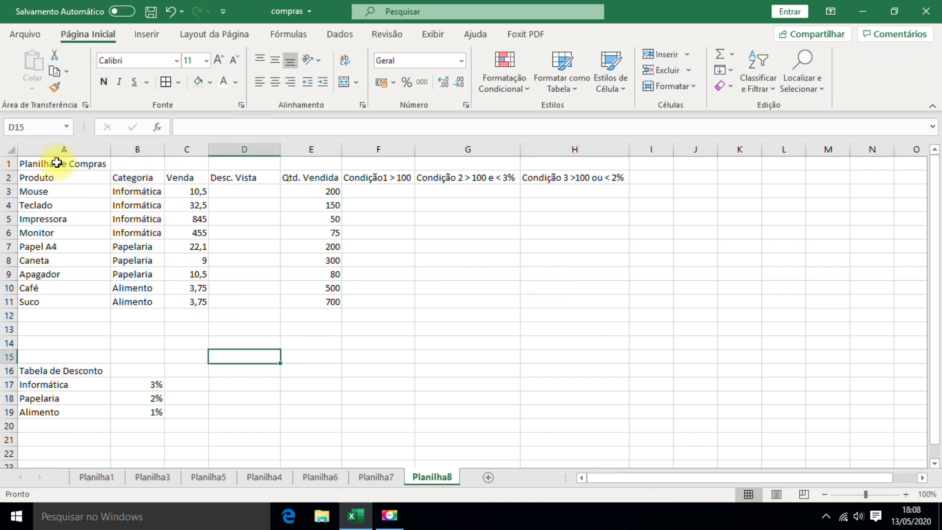
- Merge and centre the Planilha de Compras title across A1:H1 and make it bold
{"action": "left_click_drag", "start_coordinate": [57, 162], "coordinate": [491, 153]}
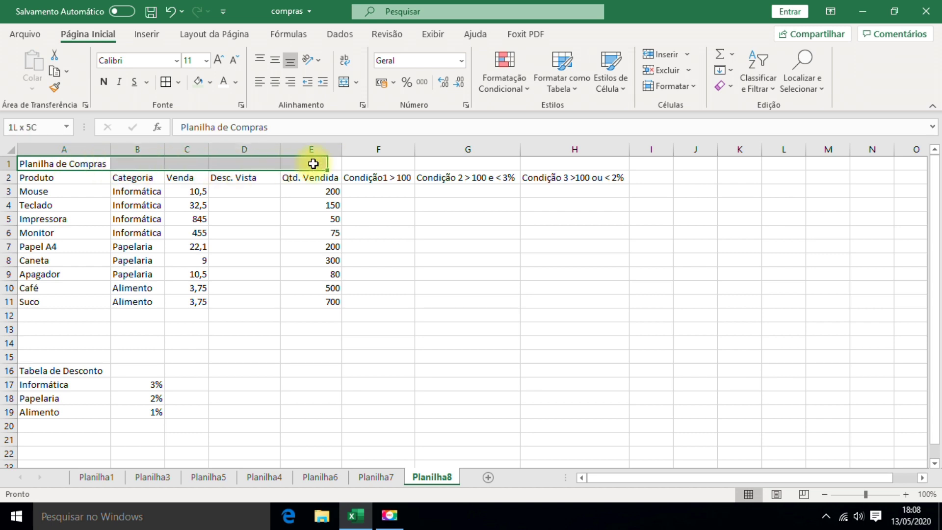
{"action": "left_click_drag", "start_coordinate": [491, 154], "coordinate": [569, 160]}
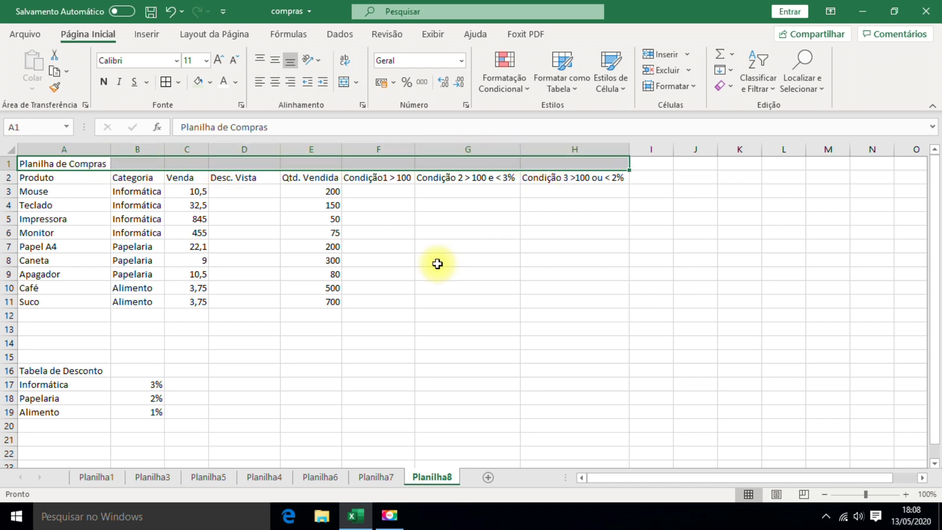
{"action": "left_click", "coordinate": [345, 84]}
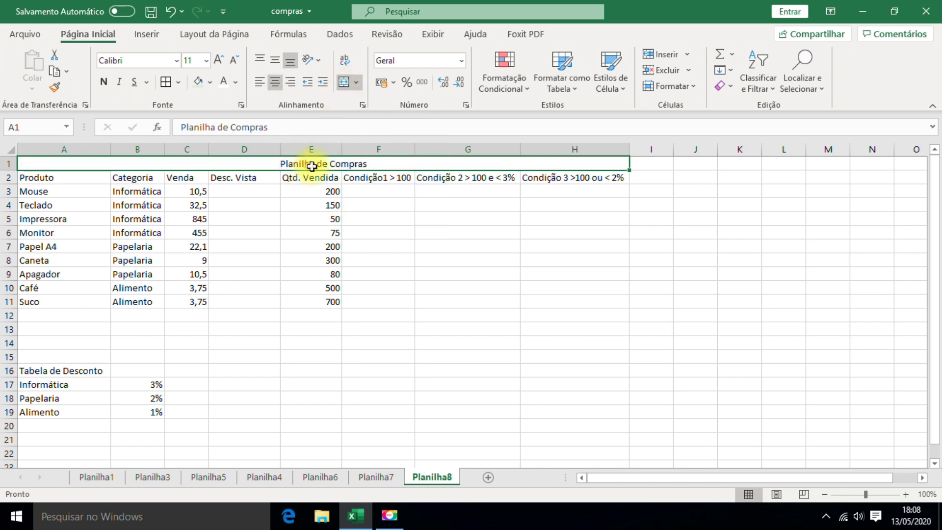
{"action": "left_click", "coordinate": [103, 82]}
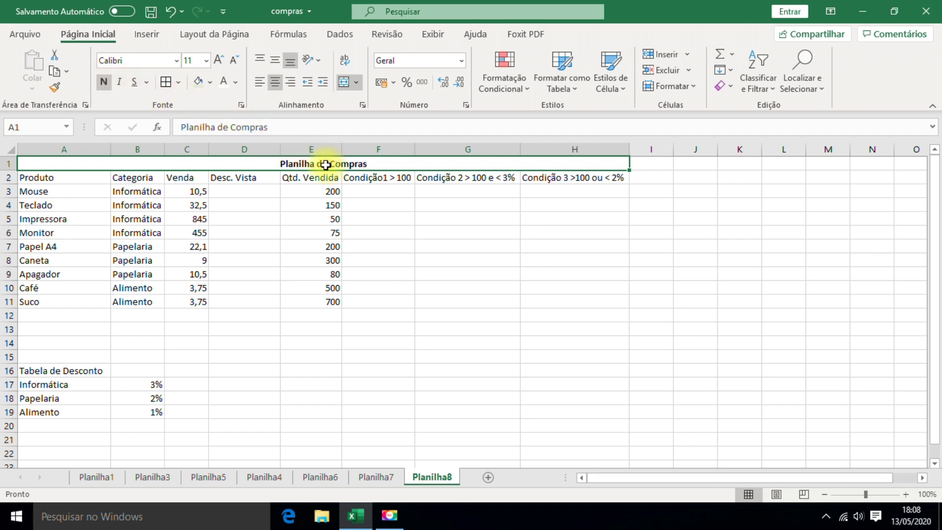
- Enlarge the title font size to 14 pt
{"action": "left_click", "coordinate": [218, 61]}
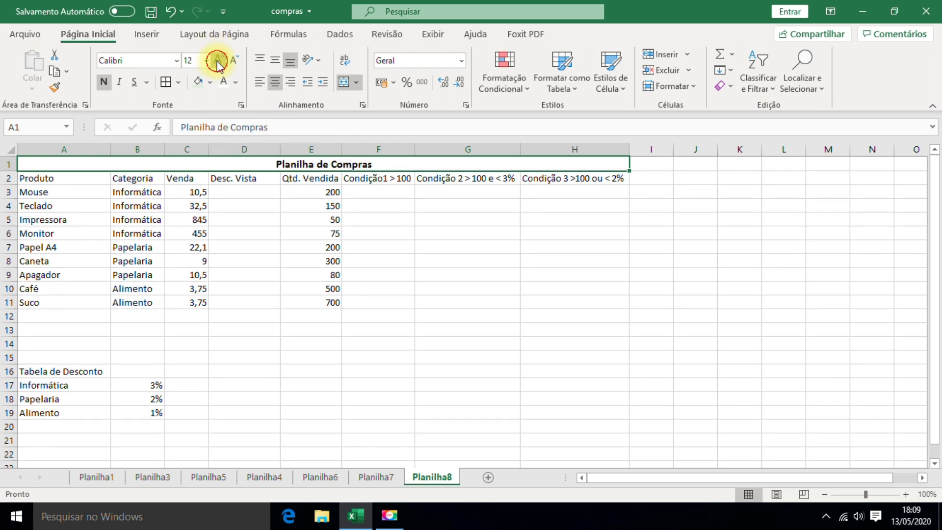
{"action": "left_click", "coordinate": [218, 61]}
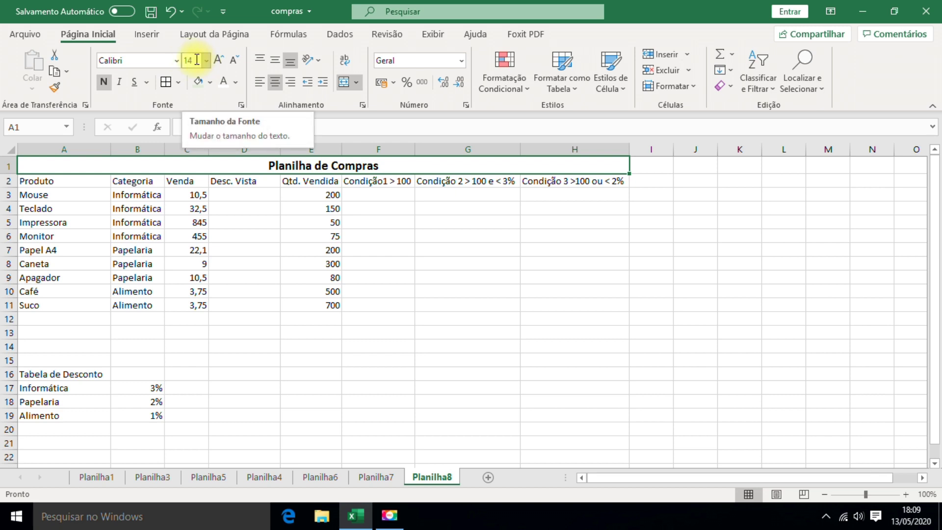
{"action": "left_click", "coordinate": [277, 250]}
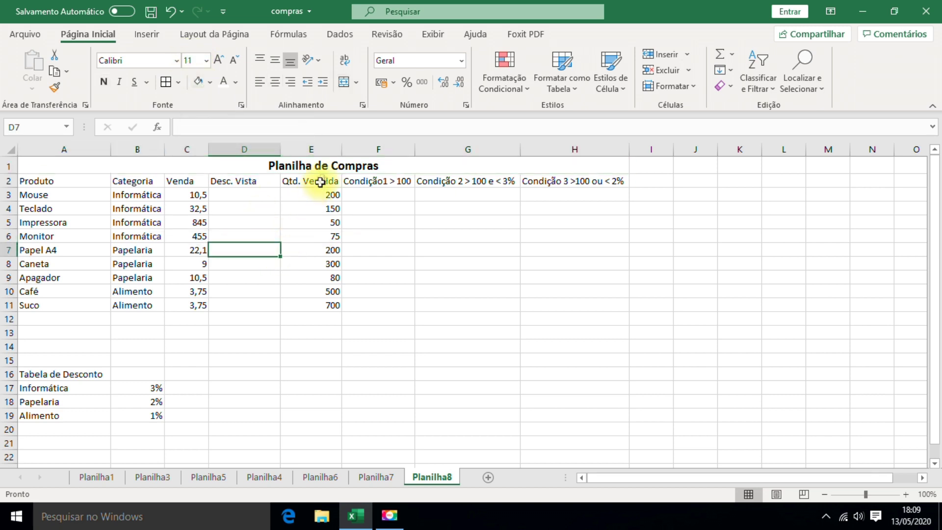
{"action": "left_click", "coordinate": [432, 246]}
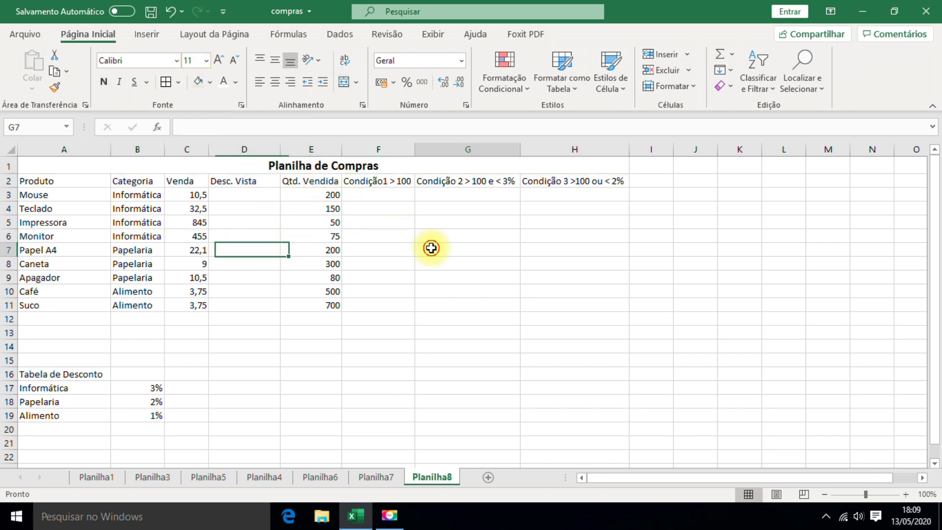
{"action": "left_click", "coordinate": [302, 167]}
- Apply Todas as Bordas to every cell of the purchases table A1:H11
{"action": "left_click_drag", "start_coordinate": [302, 164], "coordinate": [311, 306]}
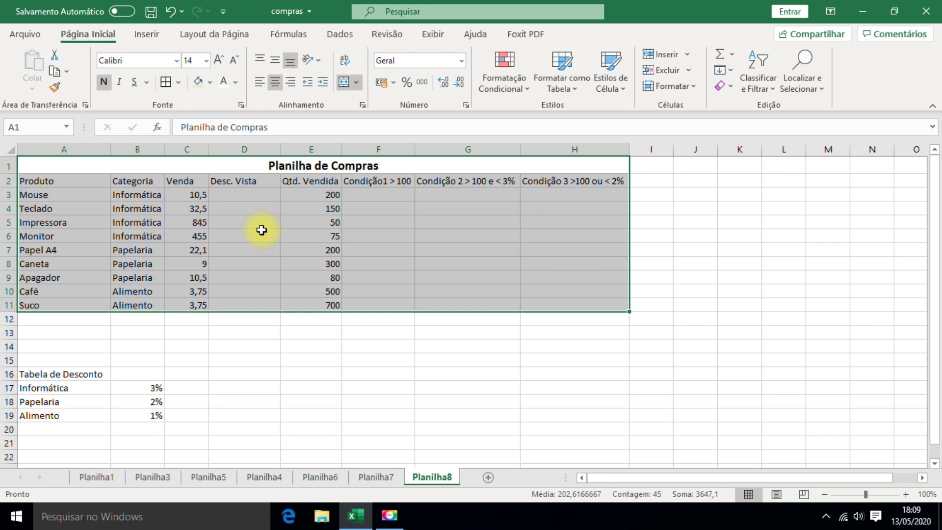
{"action": "left_click", "coordinate": [179, 82]}
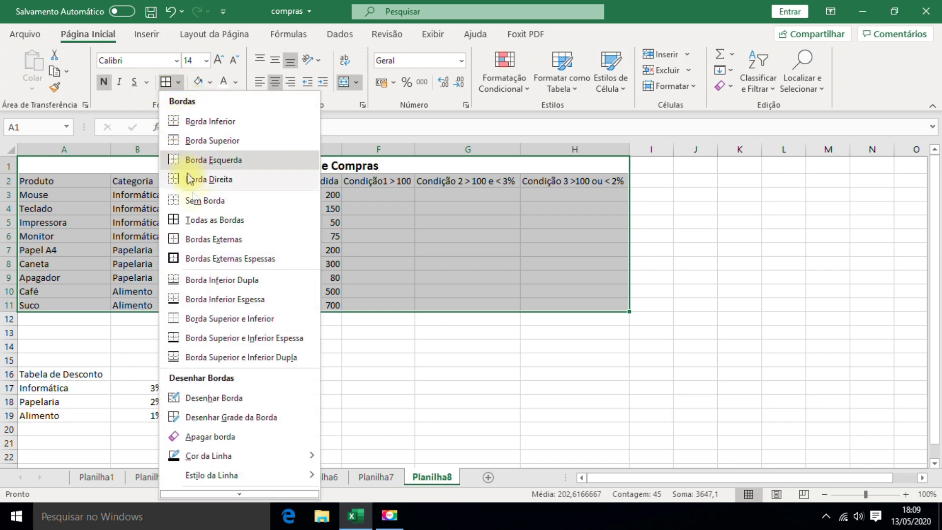
{"action": "left_click", "coordinate": [210, 223]}
{"action": "left_click", "coordinate": [310, 346]}
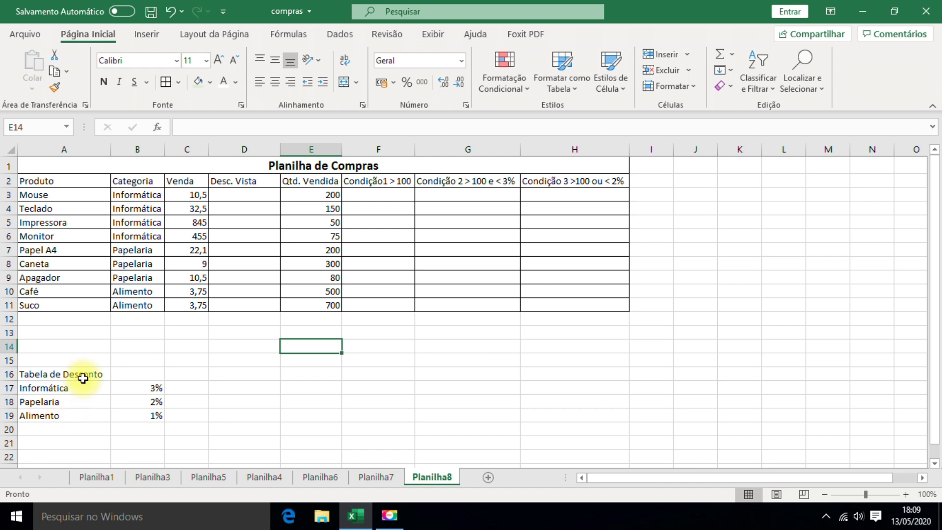
- Apply Todas as Bordas to the Tabela de Desconto range A16:B19
{"action": "mouse_move", "coordinate": [79, 372]}
{"action": "left_mouse_down"}
{"action": "mouse_move", "coordinate": [124, 416]}
{"action": "mouse_move", "coordinate": [140, 413]}
{"action": "left_mouse_up"}
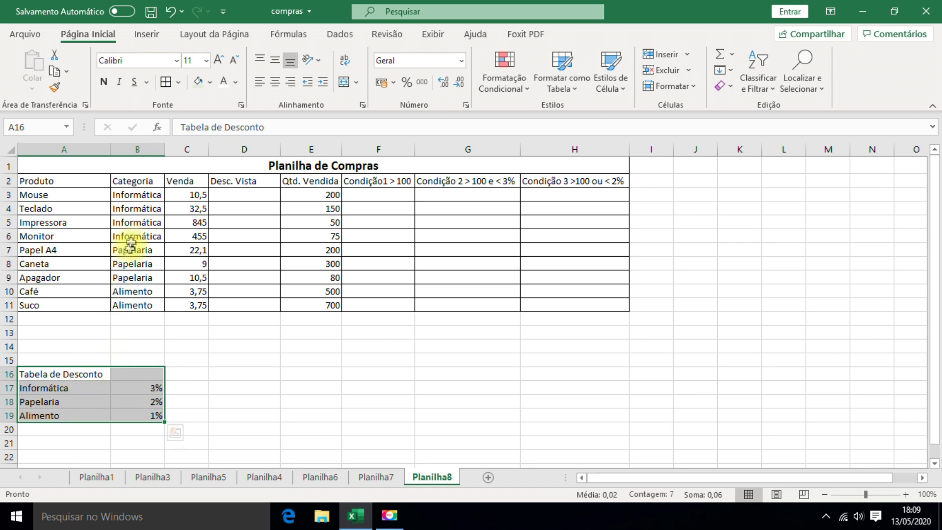
{"action": "left_click", "coordinate": [179, 82]}
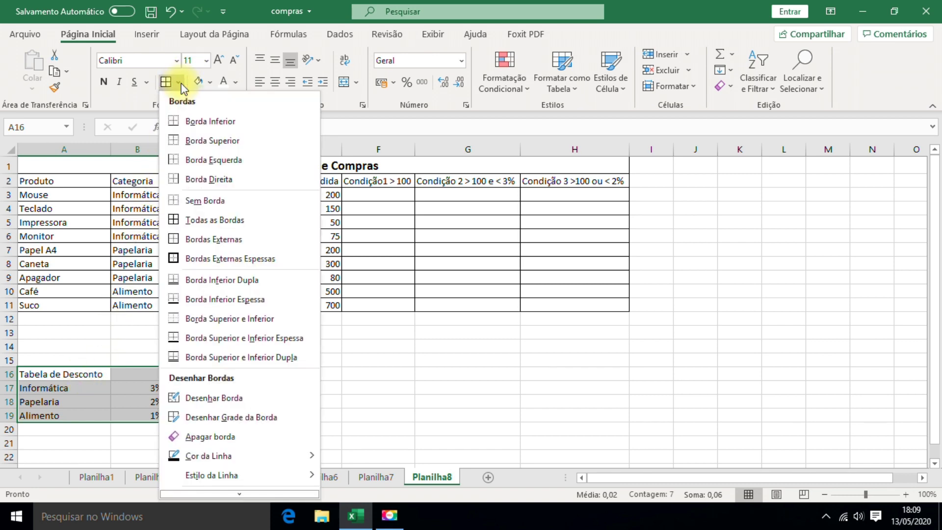
{"action": "left_click", "coordinate": [204, 219]}
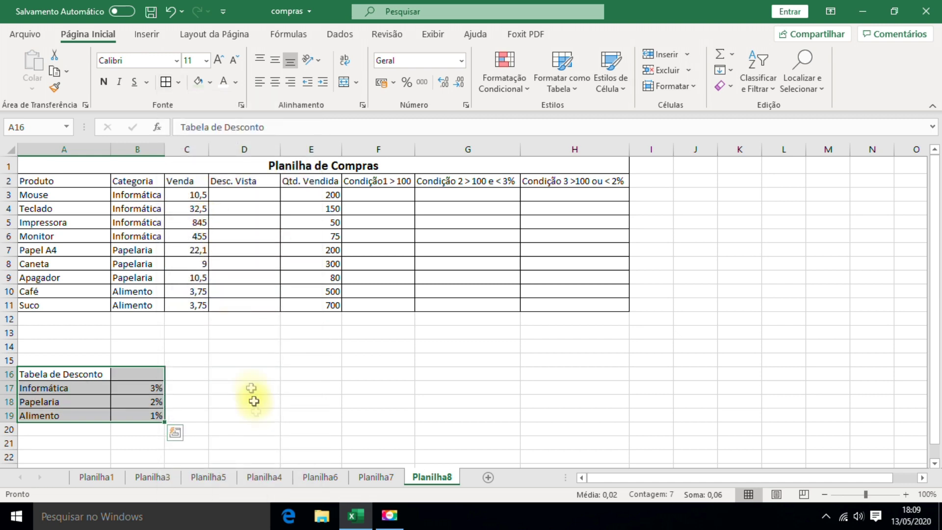
{"action": "left_click", "coordinate": [256, 414]}
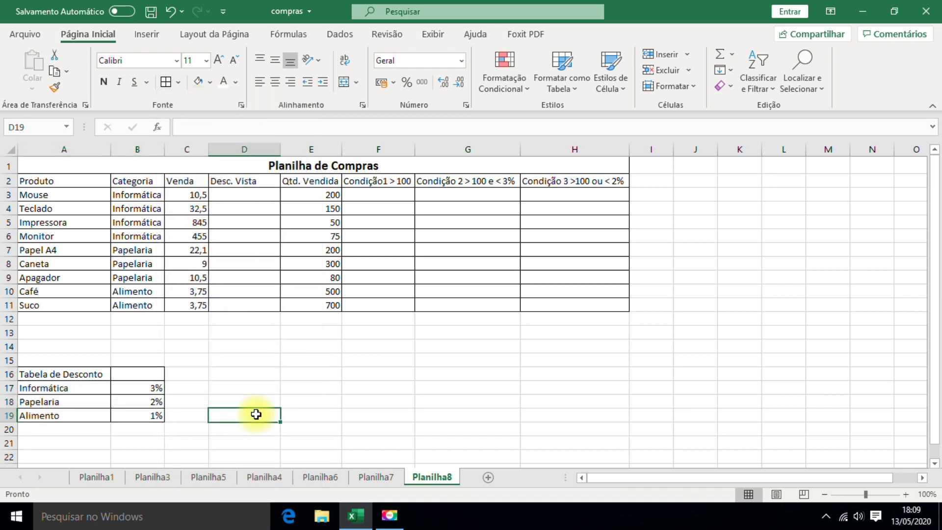
{"action": "left_click", "coordinate": [72, 374]}
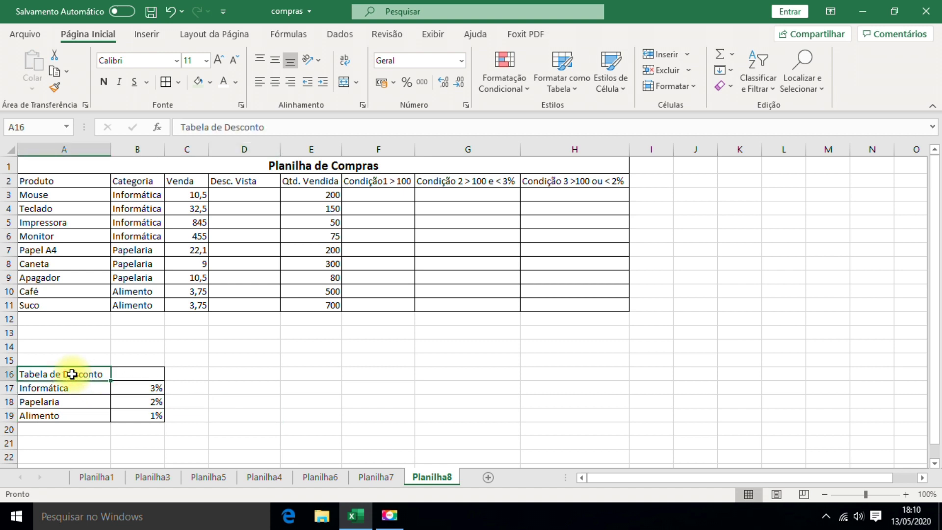
{"action": "left_click_drag", "start_coordinate": [73, 375], "coordinate": [126, 369]}
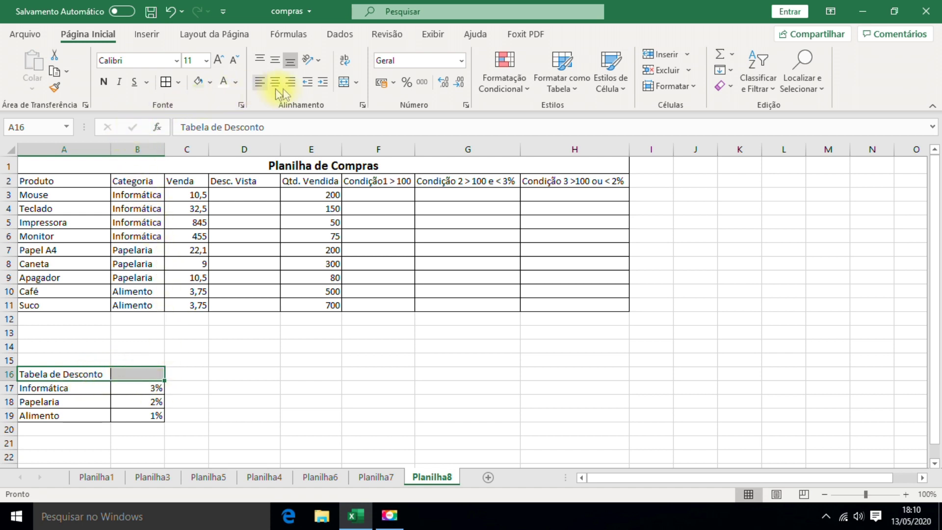
- Merge and centre Tabela de Desconto across A16:B16 and make it bold
{"action": "left_click", "coordinate": [346, 84]}
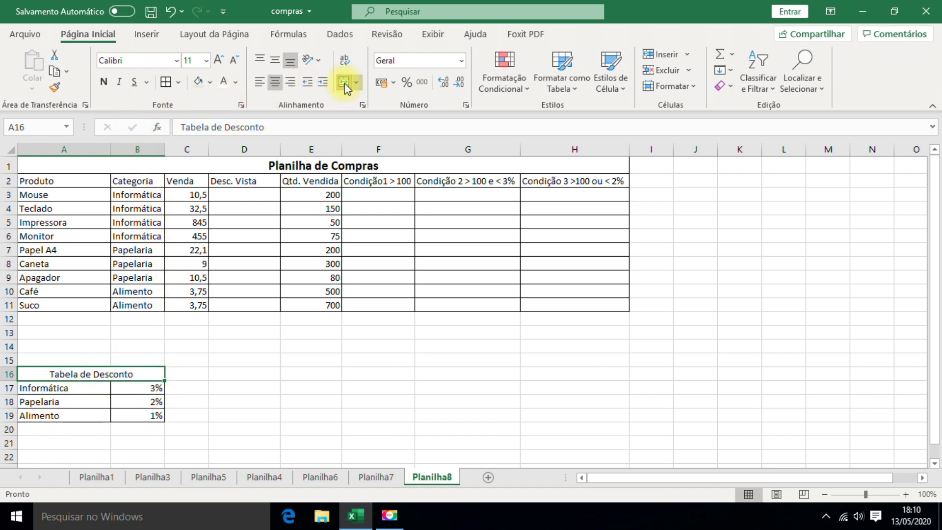
{"action": "left_click", "coordinate": [259, 437]}
{"action": "left_click", "coordinate": [99, 373]}
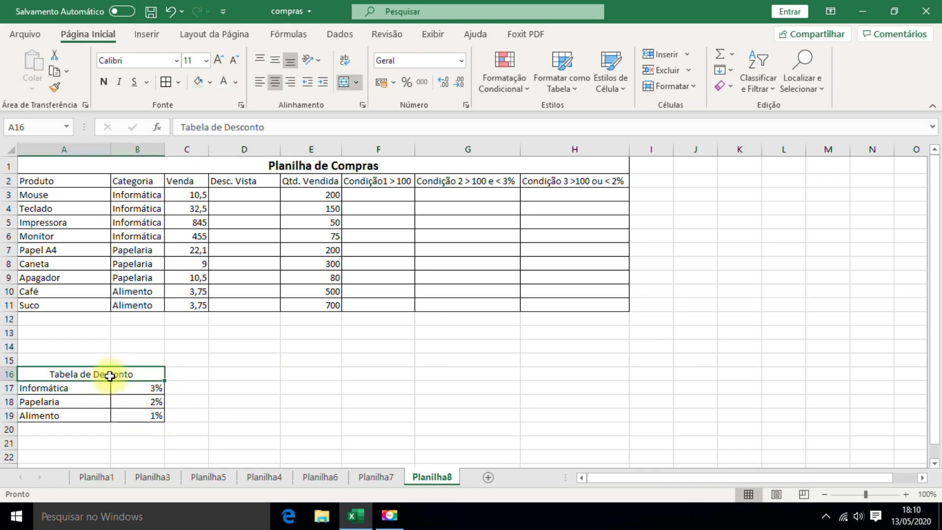
{"action": "left_click", "coordinate": [104, 82]}
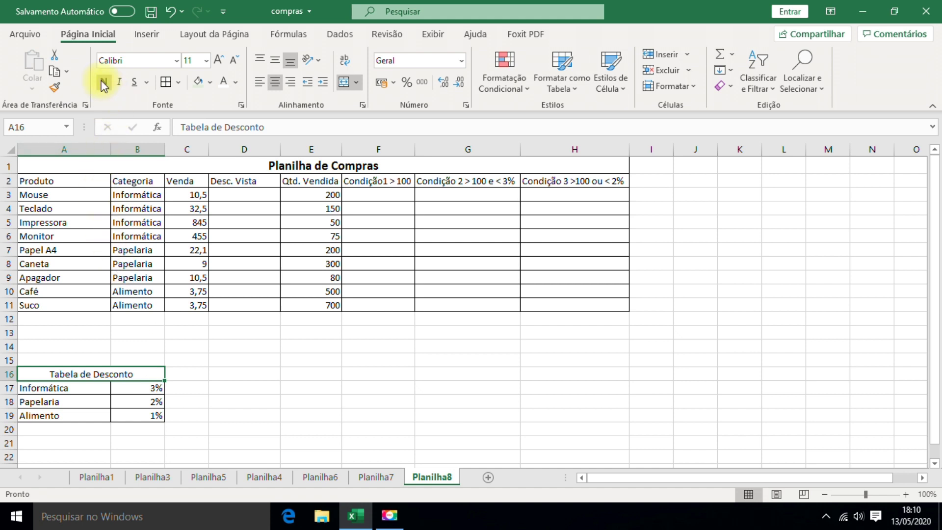
{"action": "left_click", "coordinate": [285, 385]}
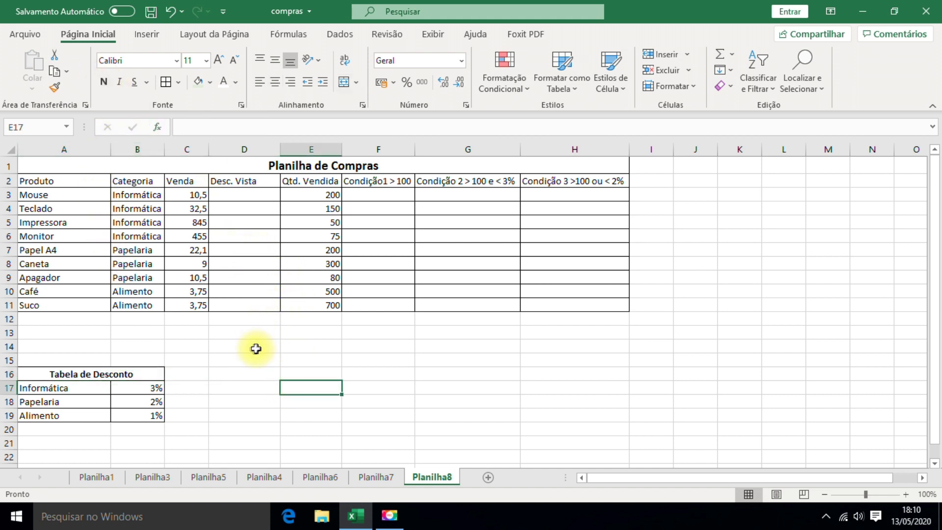
- Make the row 2 column headings A2:H2 bold
{"action": "left_click_drag", "start_coordinate": [46, 180], "coordinate": [353, 185]}
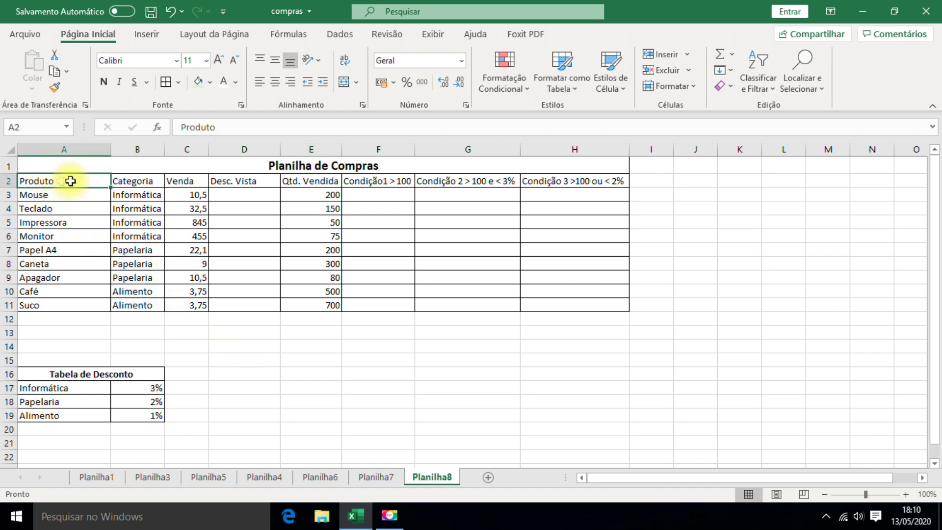
{"action": "left_click_drag", "start_coordinate": [353, 185], "coordinate": [574, 181]}
{"action": "left_click", "coordinate": [104, 82]}
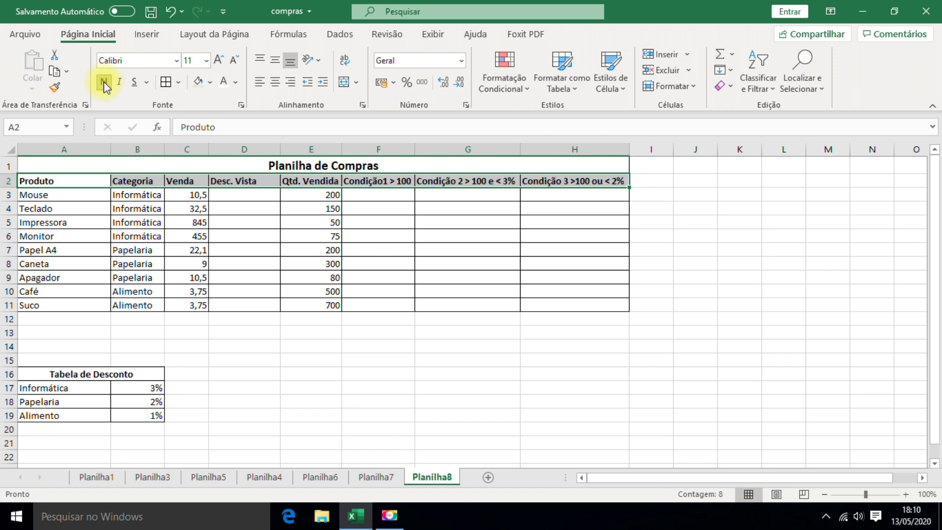
{"action": "left_click", "coordinate": [331, 397]}
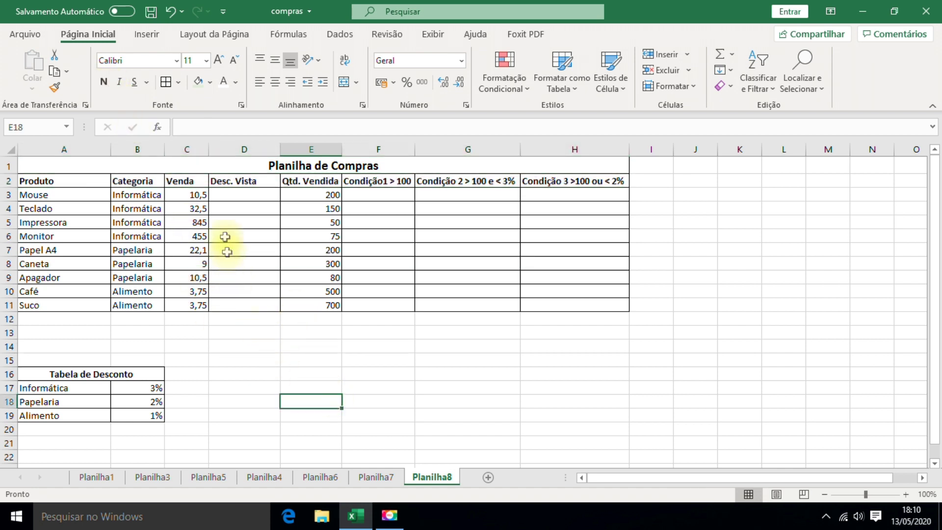
{"action": "left_click", "coordinate": [237, 161]}
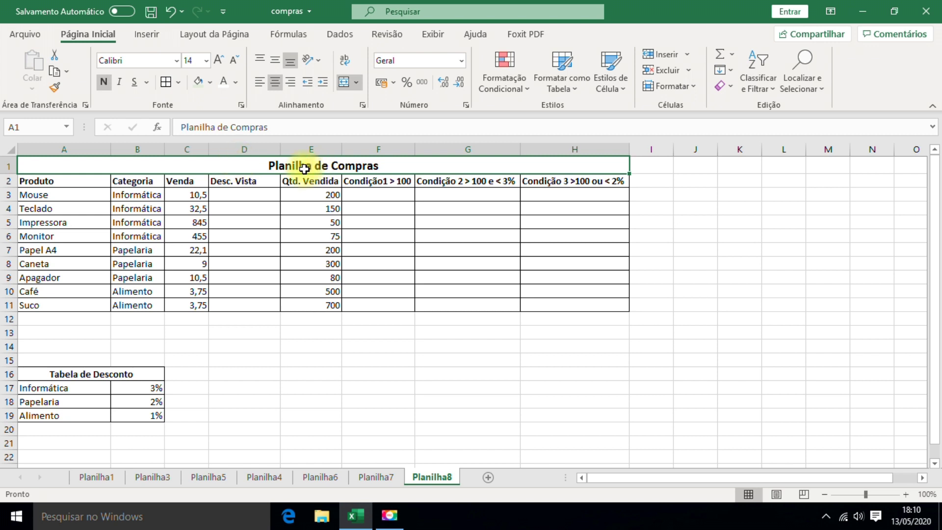
- Fill the title bar dark green and make its text white
{"action": "left_click", "coordinate": [211, 82]}
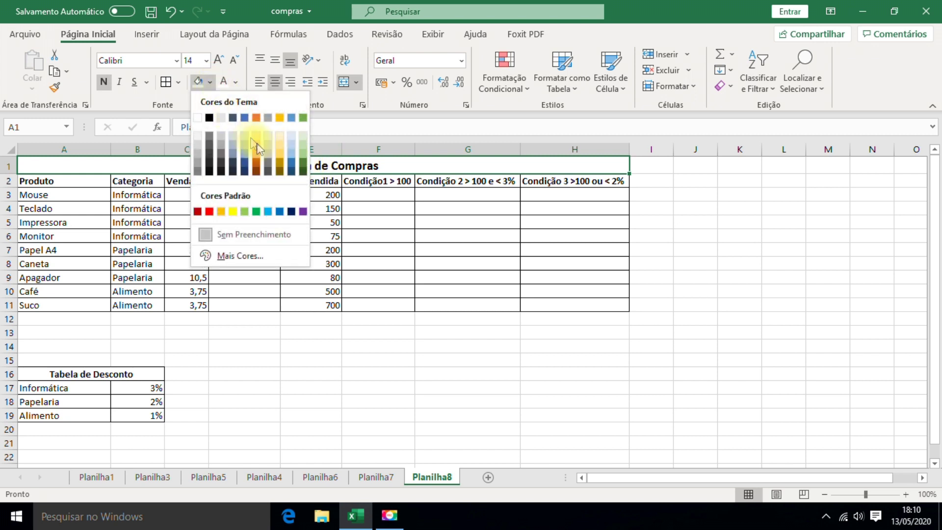
{"action": "left_click", "coordinate": [303, 160]}
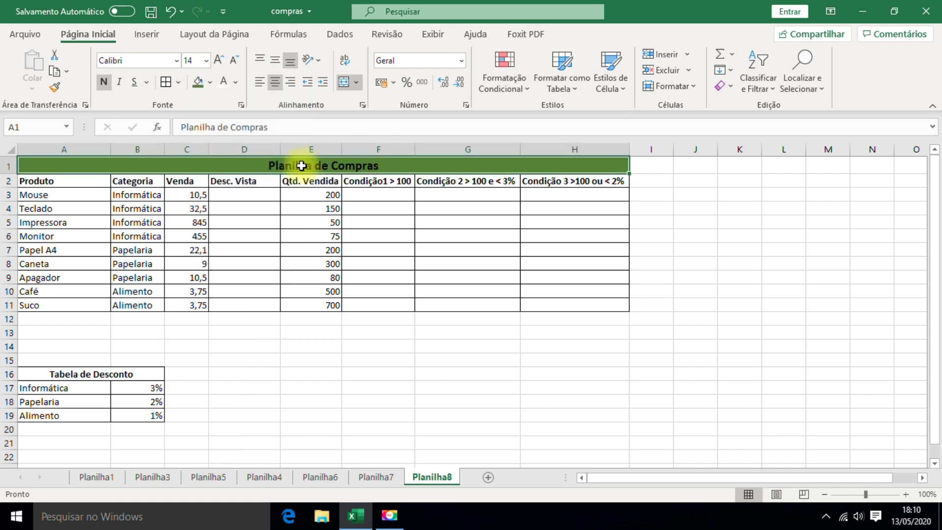
{"action": "left_click", "coordinate": [236, 84]}
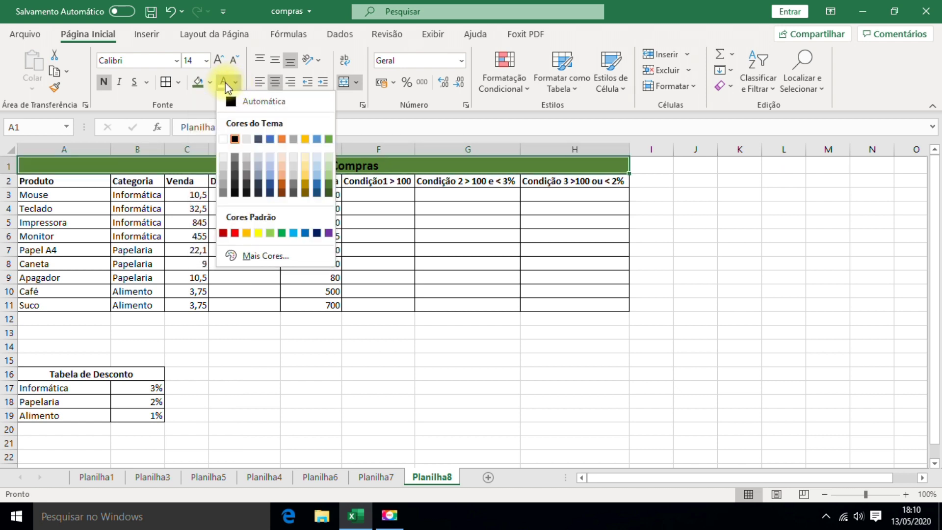
{"action": "left_click", "coordinate": [223, 138]}
{"action": "left_click", "coordinate": [292, 362]}
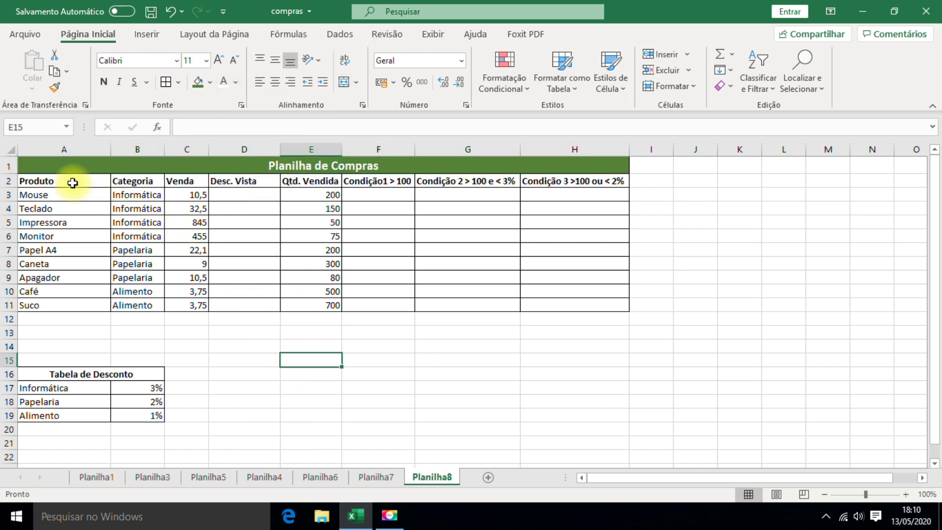
- Shade the header row A2:H2 light green
{"action": "left_click_drag", "start_coordinate": [73, 183], "coordinate": [406, 176]}
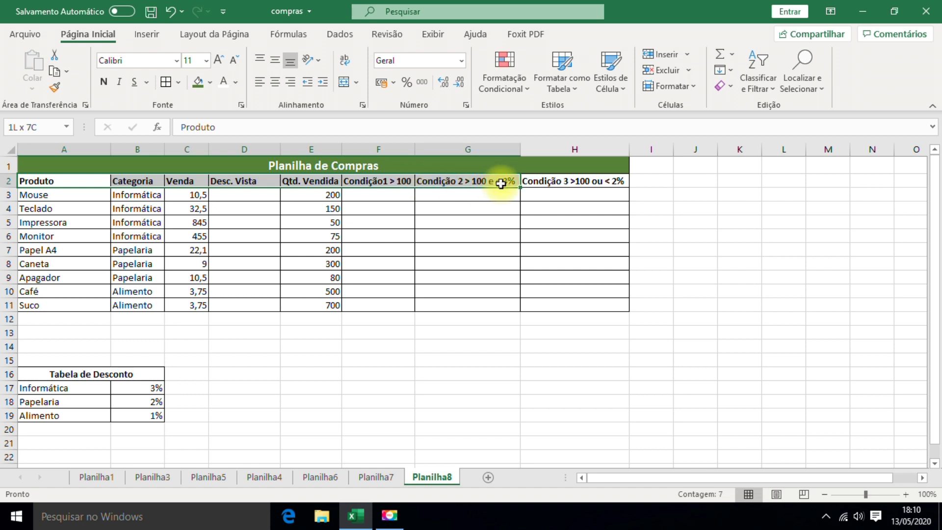
{"action": "left_click_drag", "start_coordinate": [406, 176], "coordinate": [522, 178]}
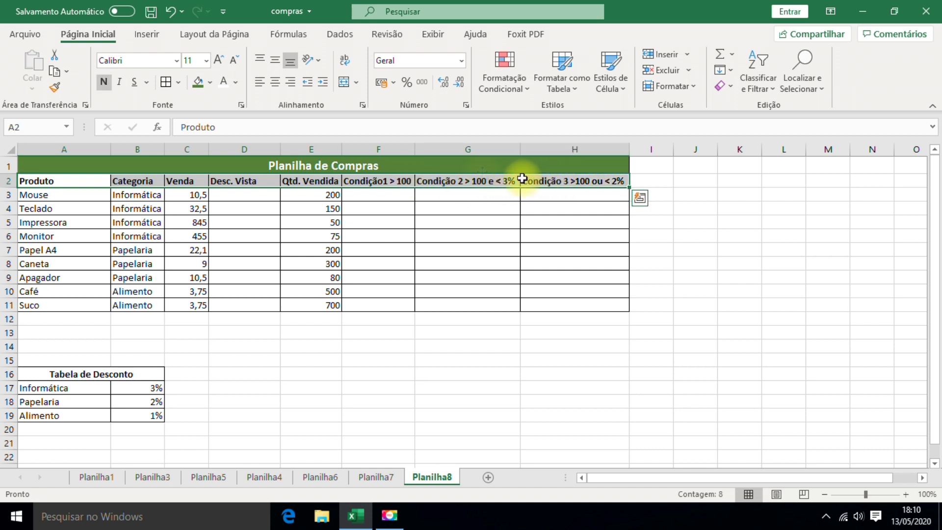
{"action": "left_click", "coordinate": [210, 82]}
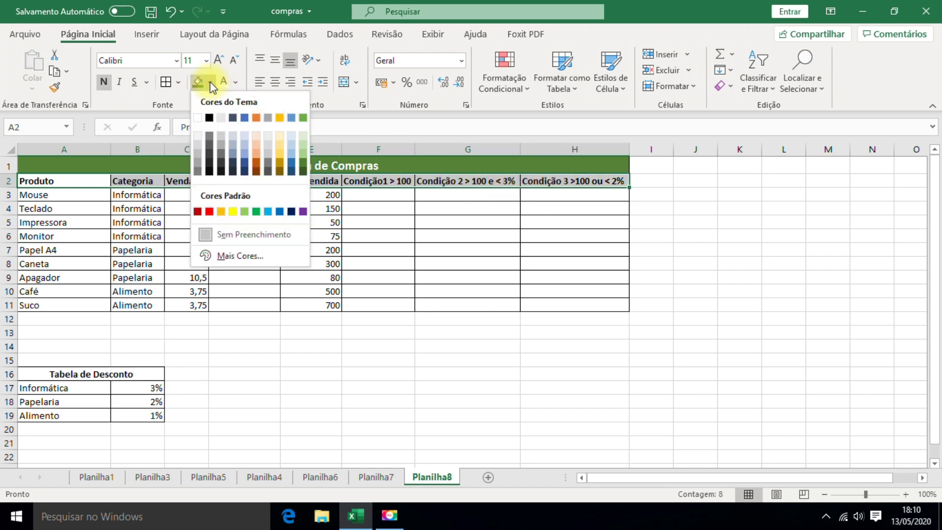
{"action": "left_click", "coordinate": [303, 143]}
{"action": "left_click", "coordinate": [349, 320]}
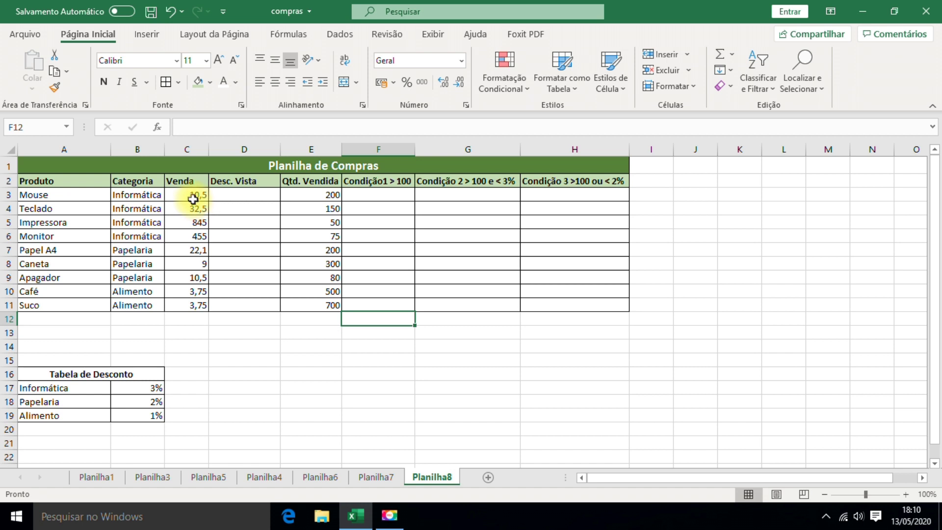
{"action": "left_click_drag", "start_coordinate": [191, 195], "coordinate": [190, 304]}
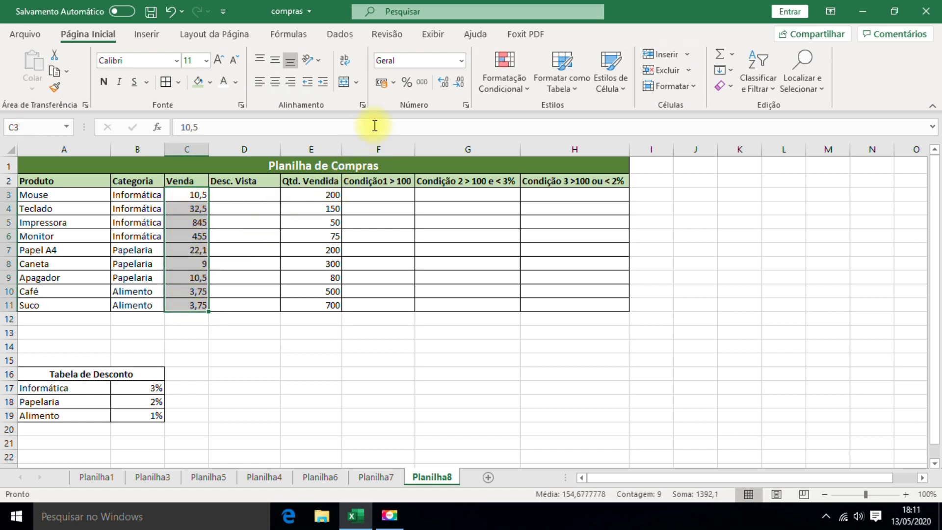
- Apply the Contábil format to C3:C11 so the prices show as R$ values
{"action": "left_click", "coordinate": [382, 84]}
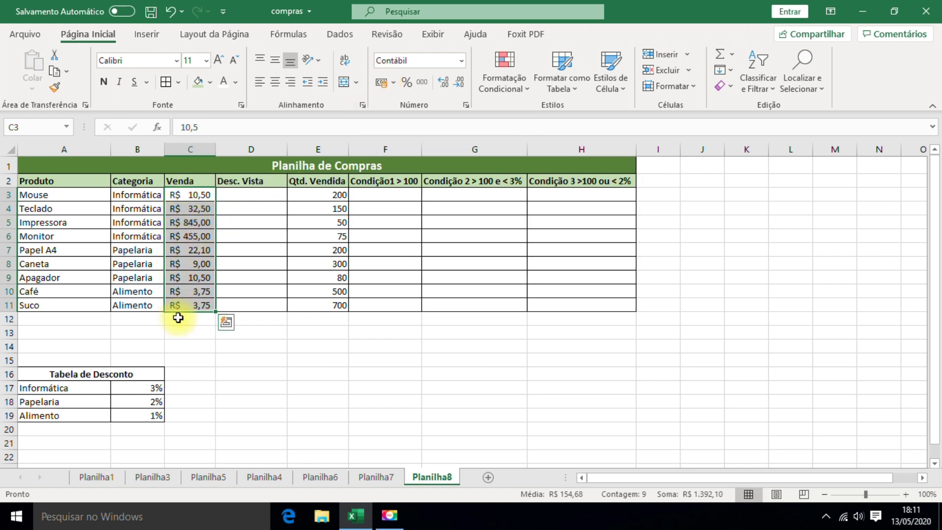
{"action": "left_click", "coordinate": [273, 345]}
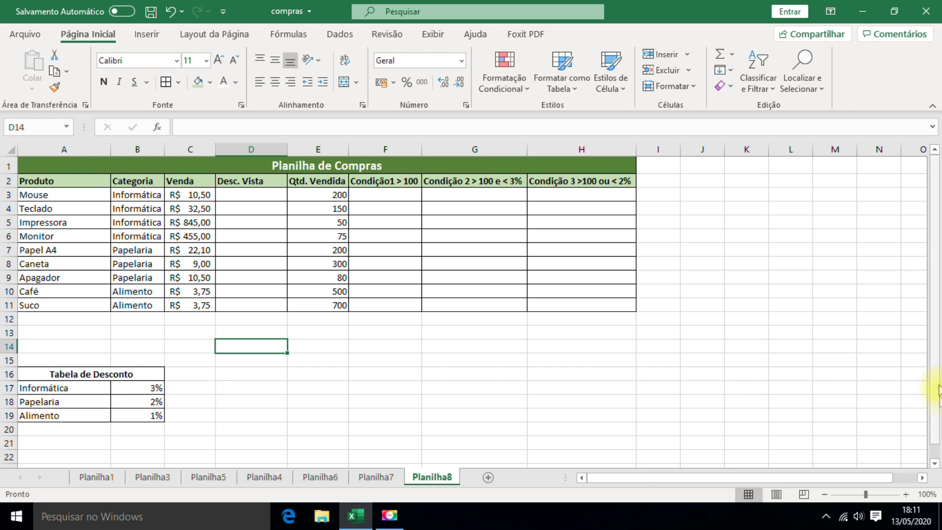
- Begin a formula with '=' in F3, under the Condição1 > 100 heading
{"action": "left_click", "coordinate": [416, 364]}
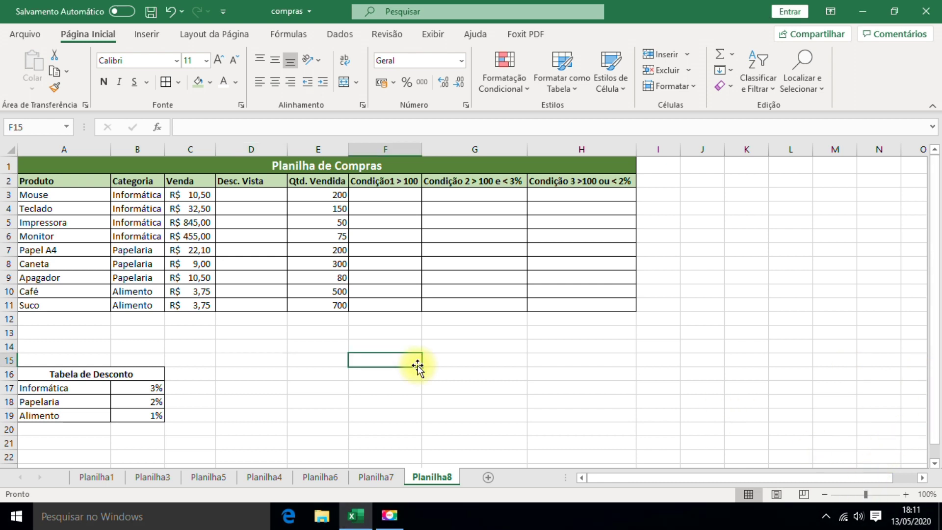
{"action": "left_click", "coordinate": [387, 194]}
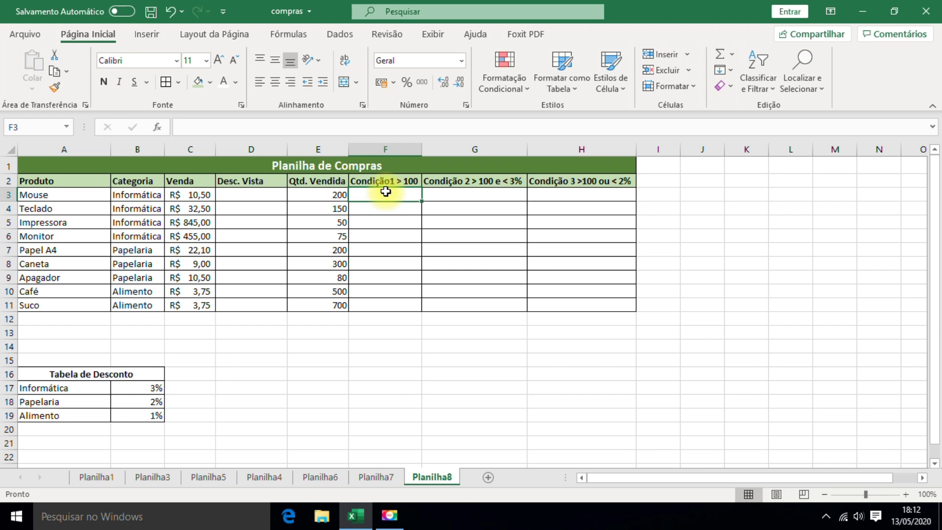
{"action": "type", "text": "="}
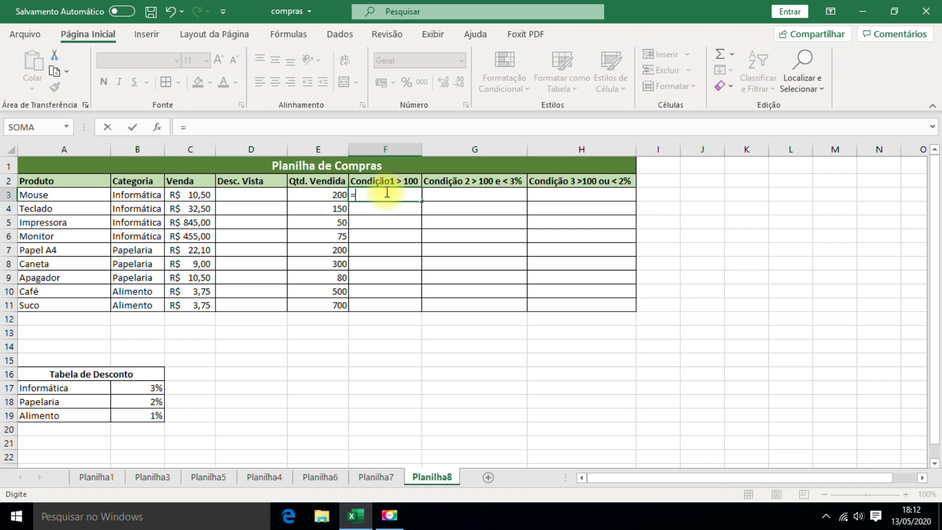
- Start the F3 formula as Se(E3>100; to test whether Mouse's quantity exceeds 100
{"action": "type", "text": "Se"}
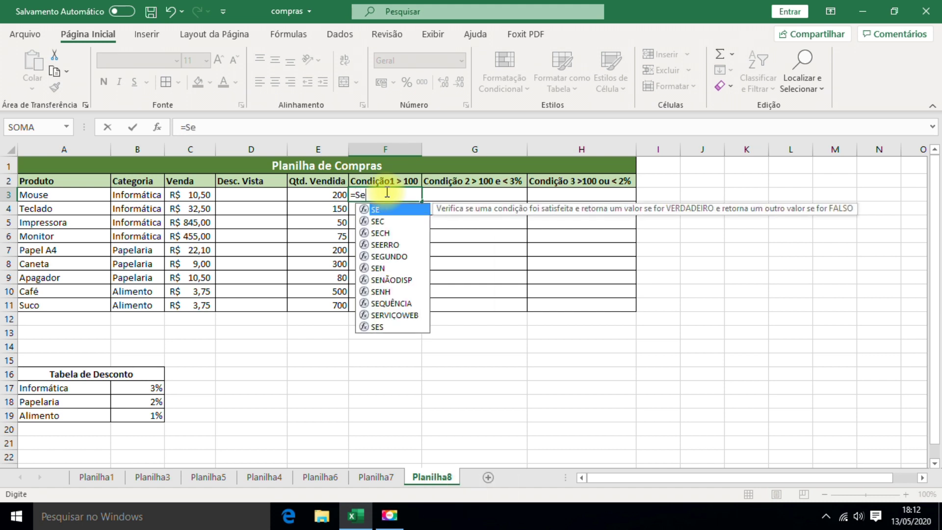
{"action": "type", "text": "("}
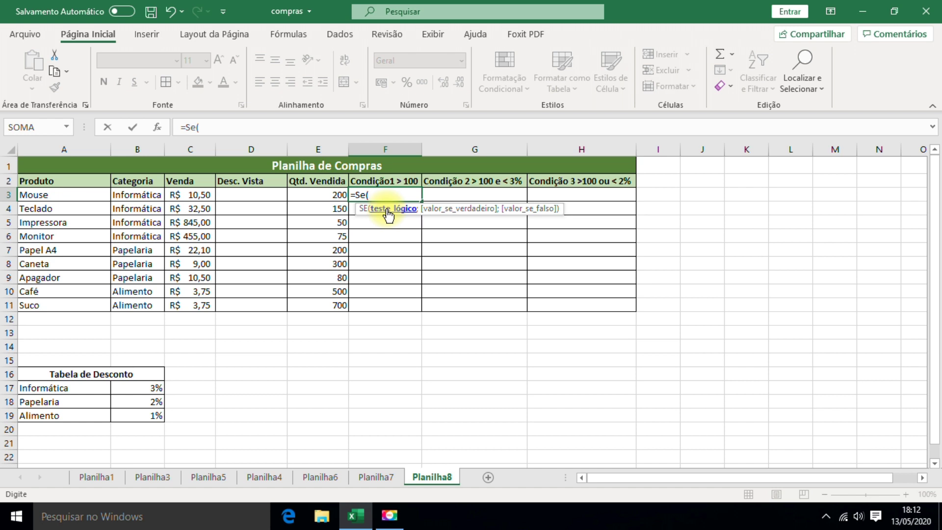
{"action": "left_click", "coordinate": [324, 195]}
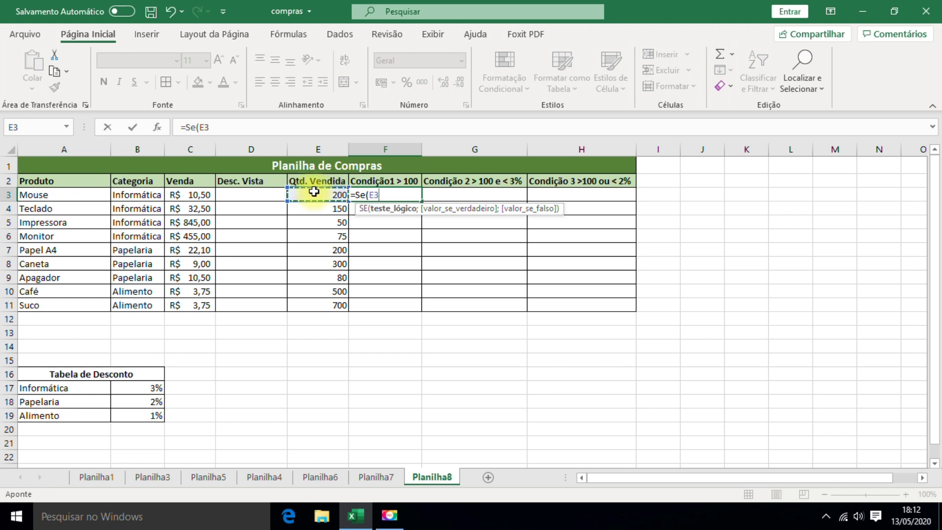
{"action": "type", "text": ">"}
{"action": "type", "text": "100"}
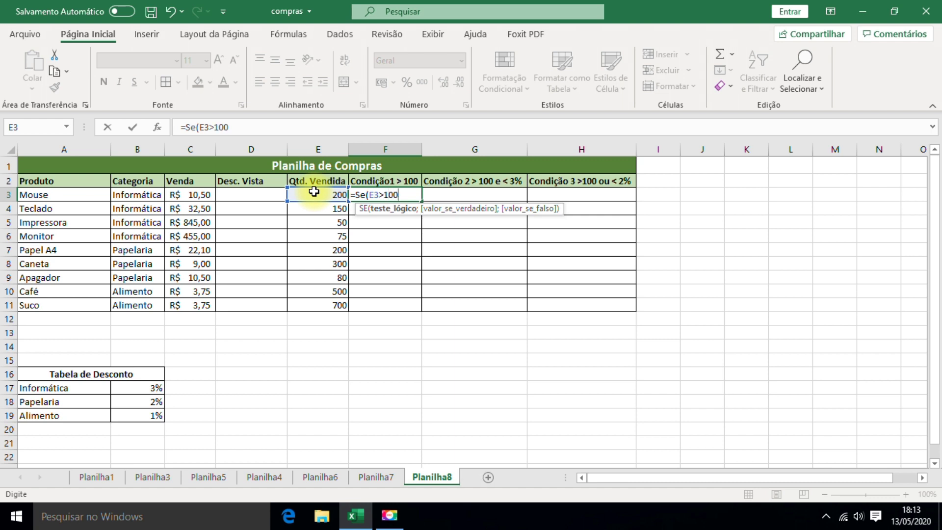
{"action": "type", "text": ";"}
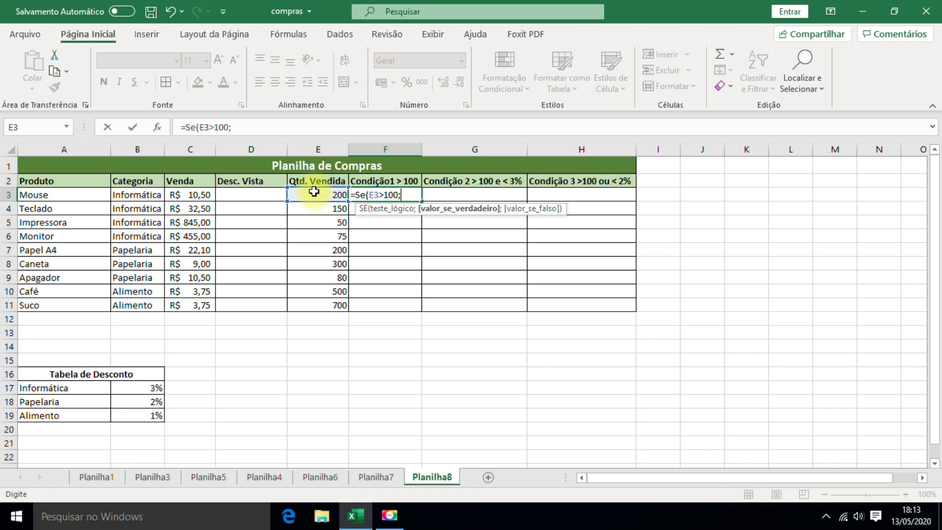
{"action": "type", "text": "\""}
{"action": "type", "text": "Aprovado"}
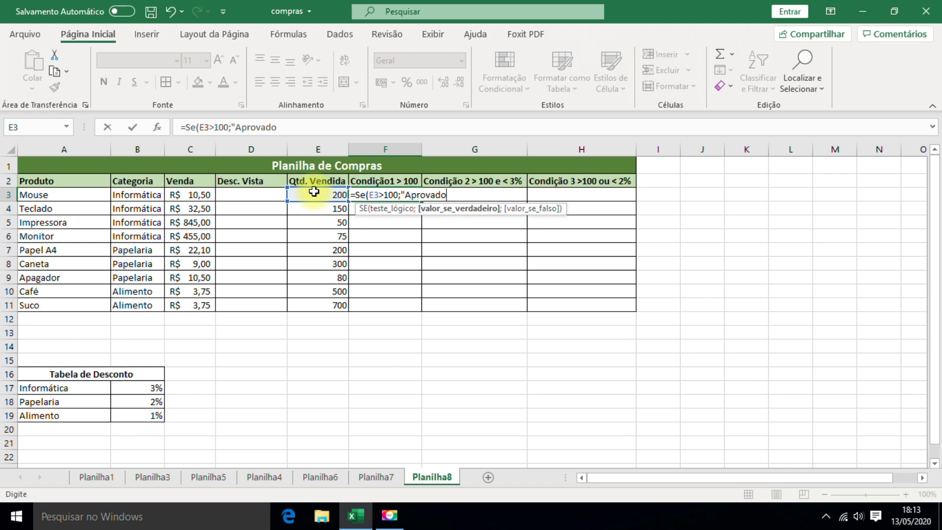
- Complete F3 as =SE(E3>100;"Aprovado";"Reprovado") so Mouse's 200 units show Aprovado
{"action": "type", "text": "\""}
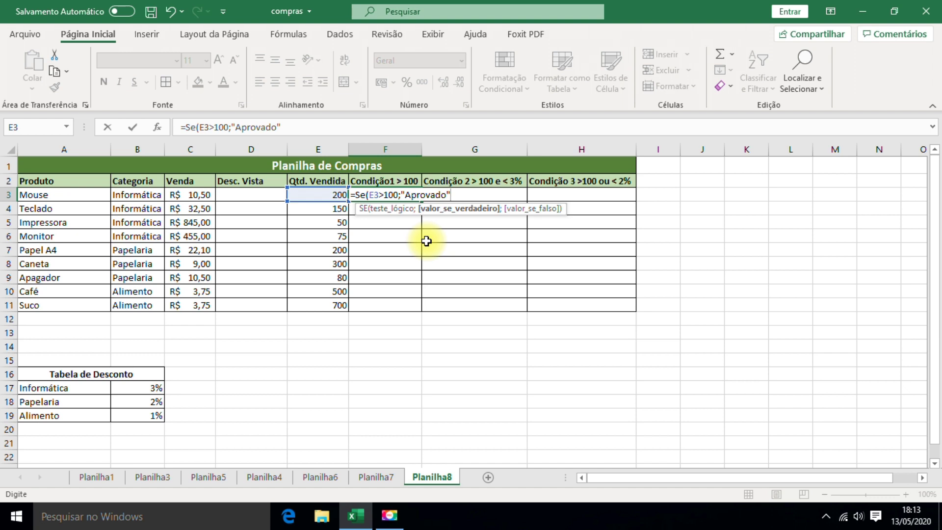
{"action": "type", "text": ";"}
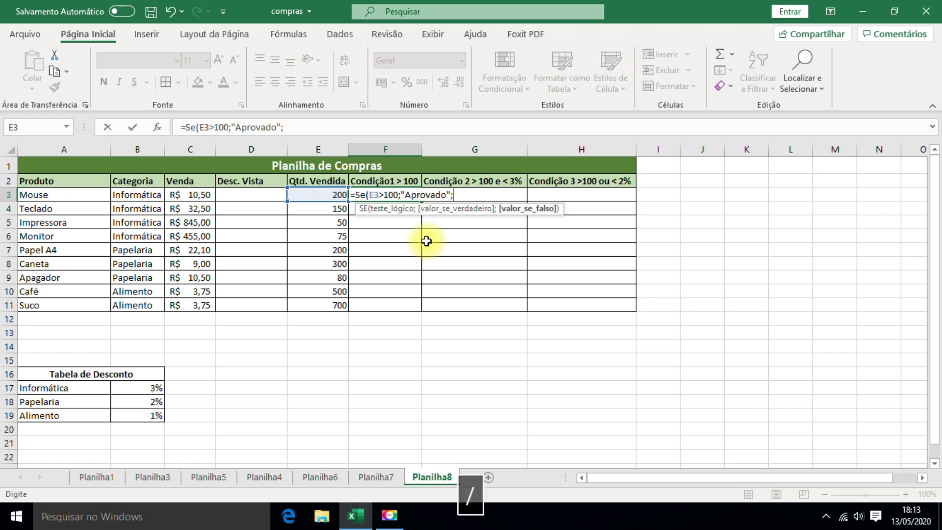
{"action": "type", "text": "\""}
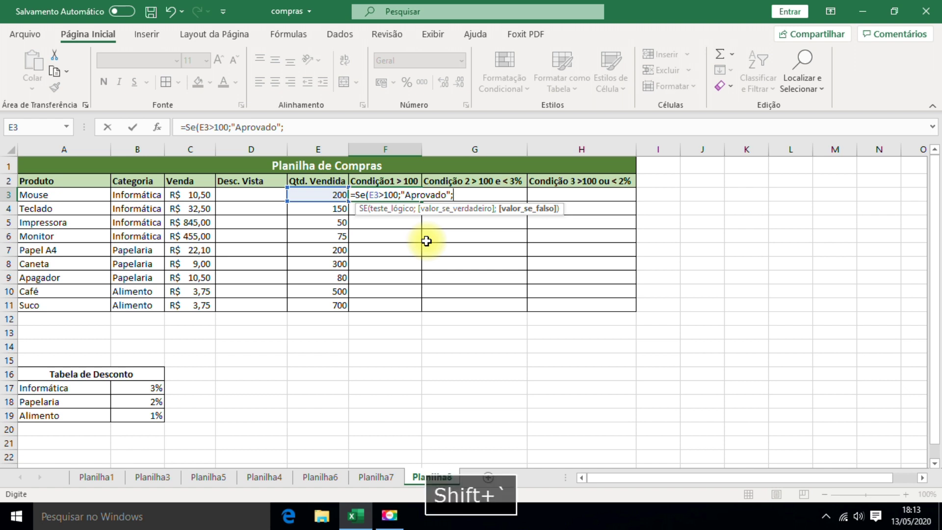
{"action": "type", "text": "Reprovado"}
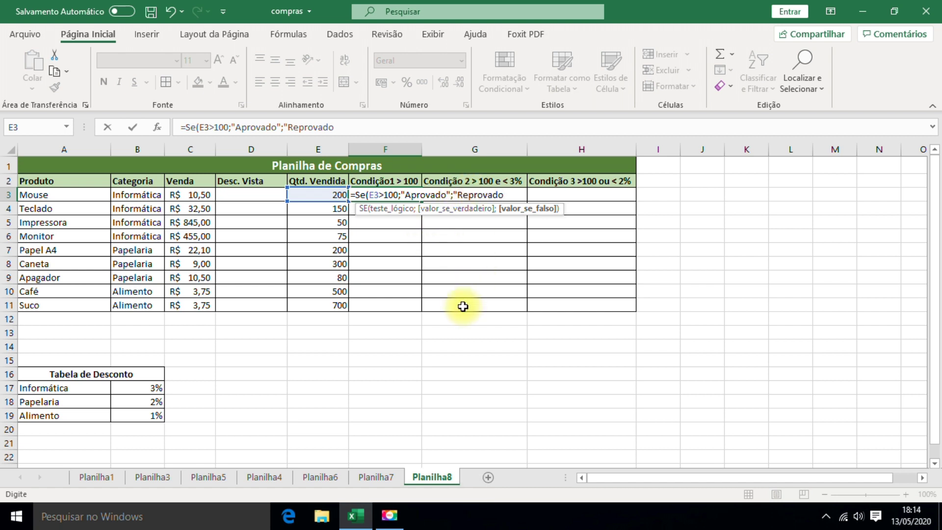
{"action": "type", "text": "\""}
{"action": "type", "text": ")"}
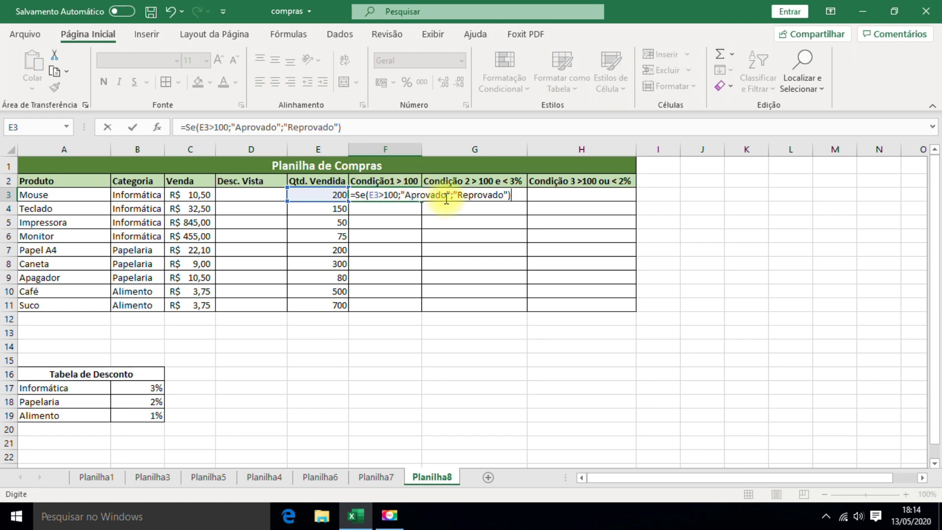
{"action": "key", "text": "Return"}
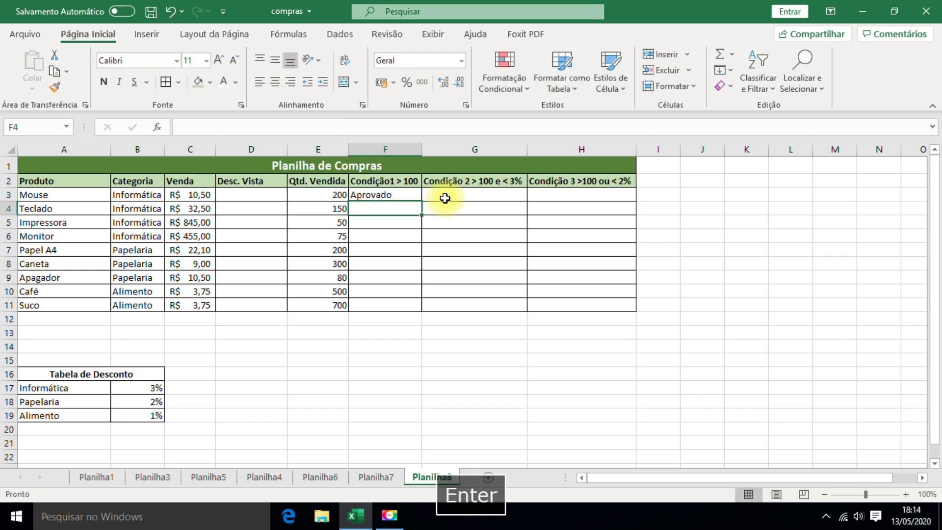
{"action": "left_click", "coordinate": [388, 194]}
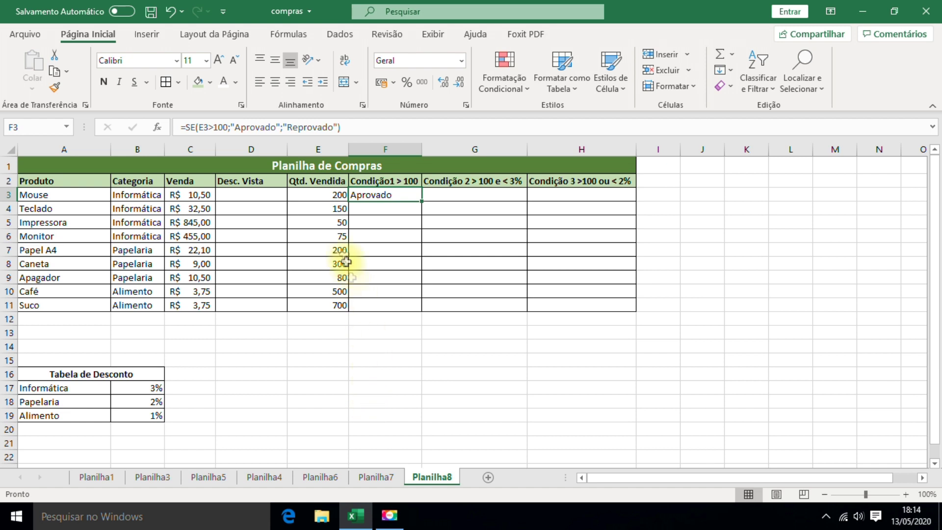
{"action": "left_click", "coordinate": [330, 194]}
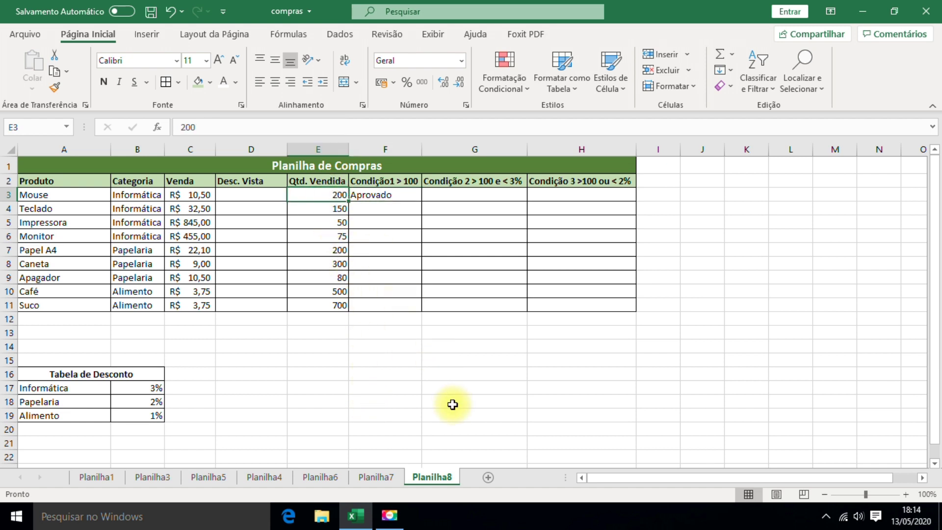
{"action": "left_click", "coordinate": [386, 375]}
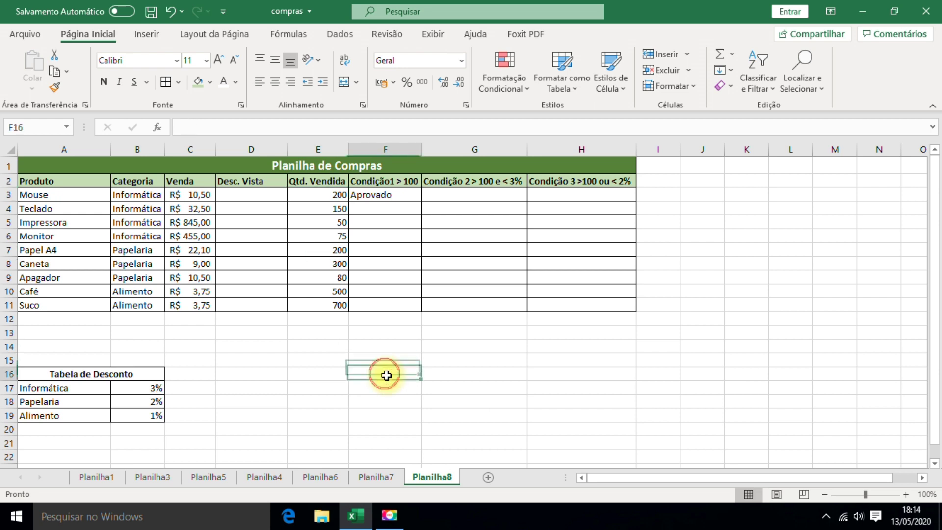
{"action": "left_click", "coordinate": [339, 192]}
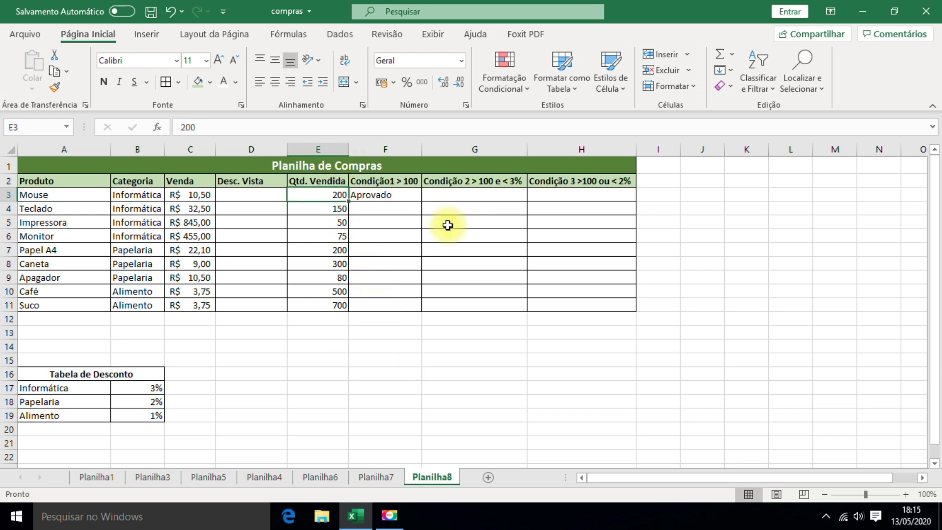
{"action": "type", "text": "50"}
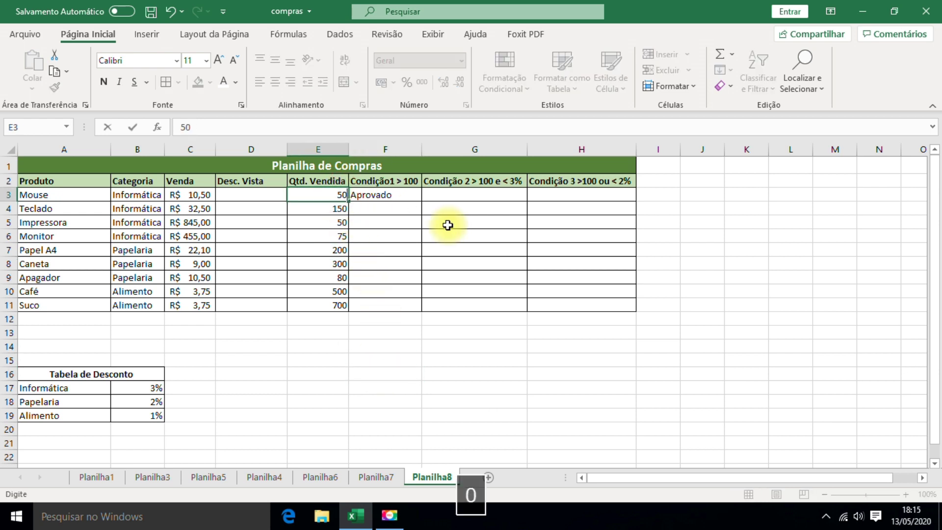
{"action": "key", "text": "Return"}
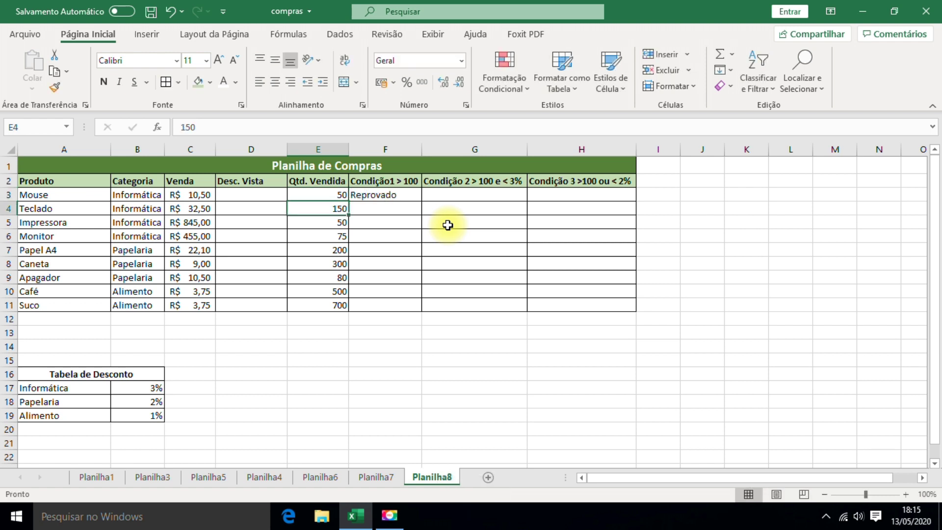
{"action": "left_click", "coordinate": [319, 194]}
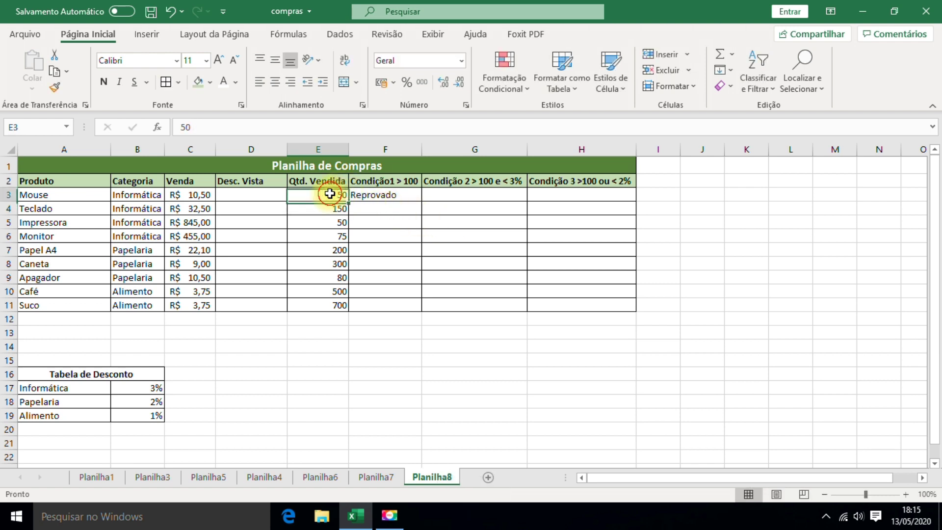
{"action": "type", "text": "100"}
{"action": "key", "text": "Return"}
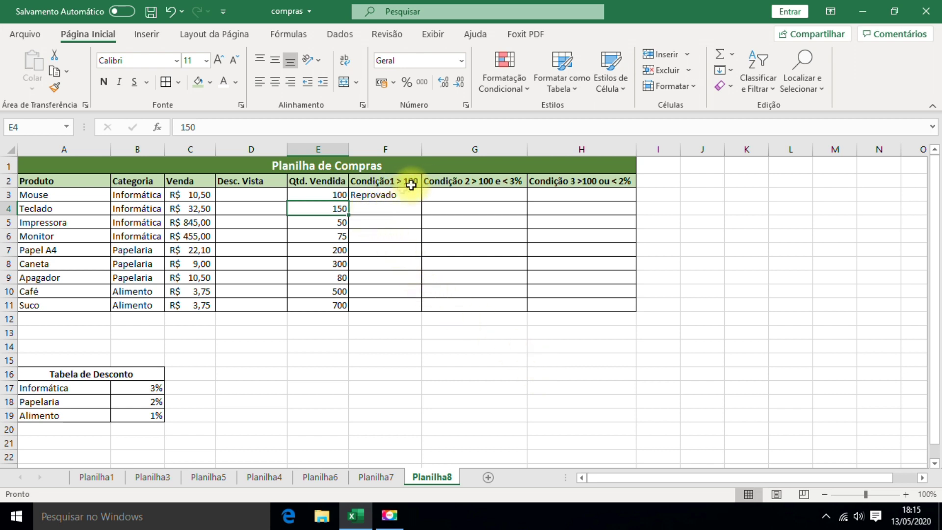
{"action": "left_click", "coordinate": [339, 194]}
{"action": "type", "text": "101"}
{"action": "key", "text": "Return"}
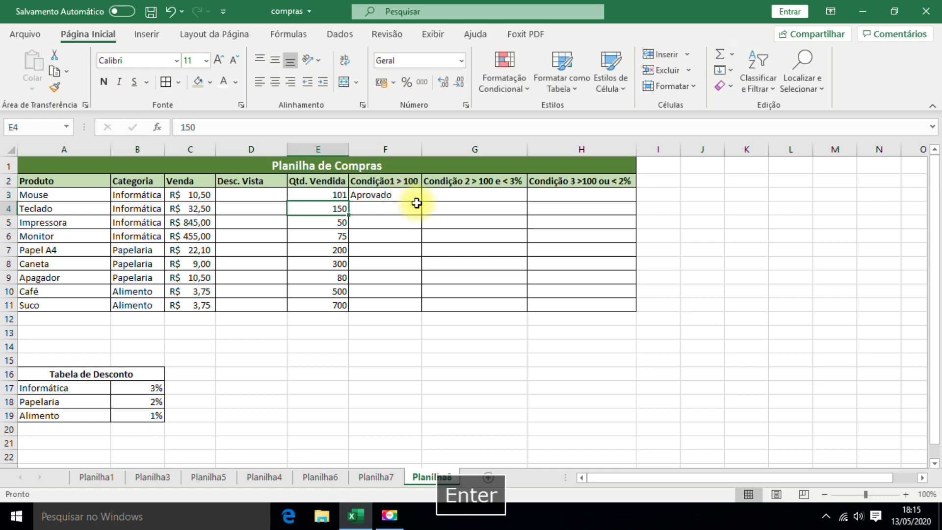
{"action": "left_click", "coordinate": [863, 490]}
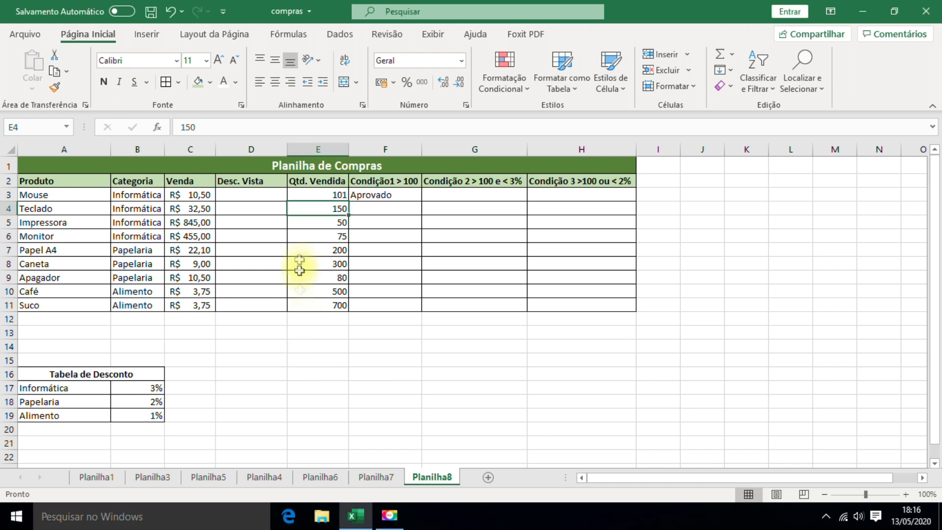
{"action": "left_click", "coordinate": [306, 195]}
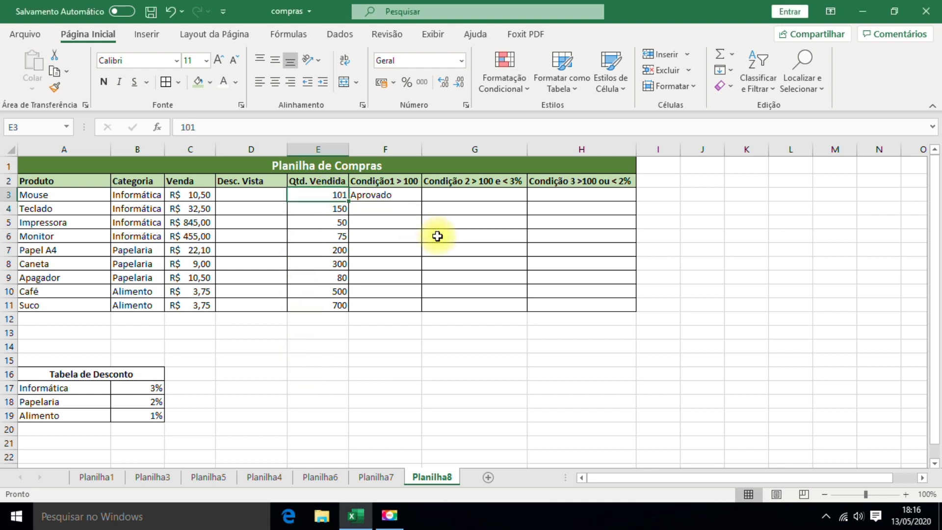
{"action": "type", "text": "200"}
{"action": "key", "text": "Return"}
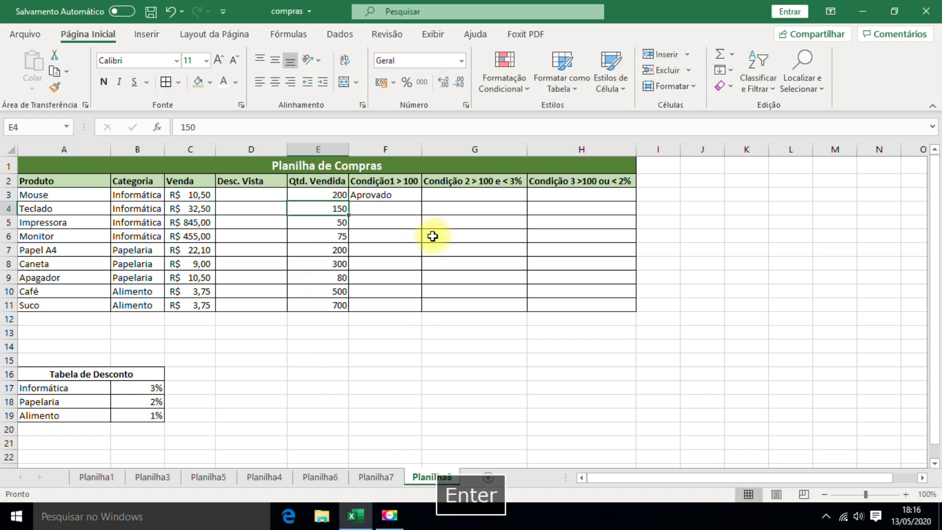
{"action": "left_click", "coordinate": [366, 194]}
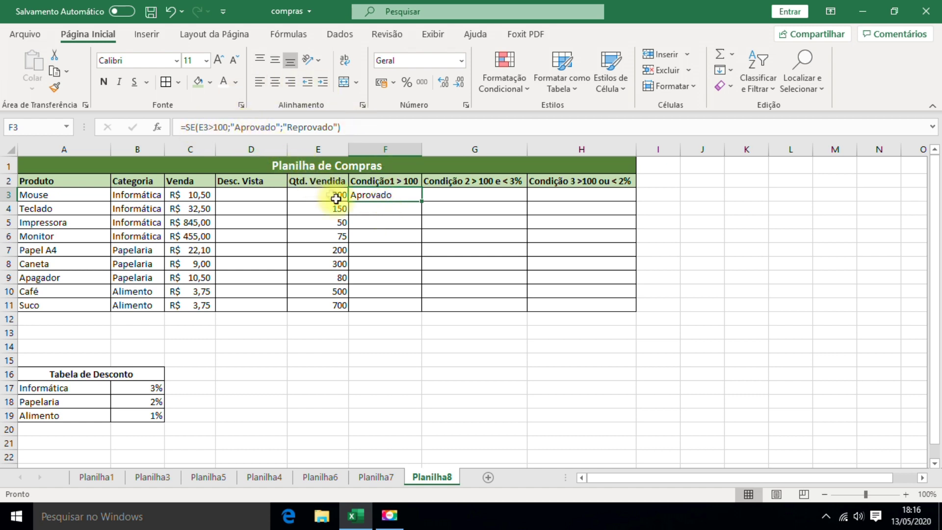
{"action": "left_click", "coordinate": [364, 208]}
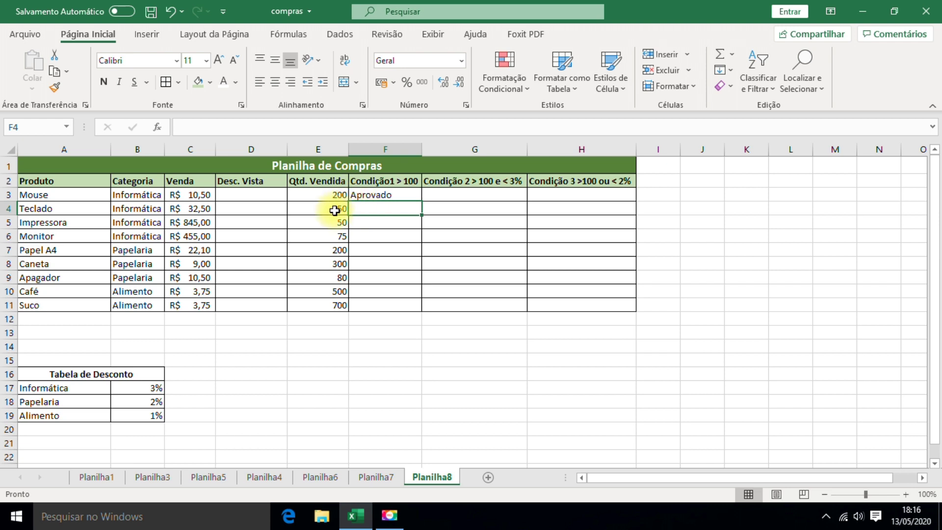
{"action": "key", "text": "Down"}
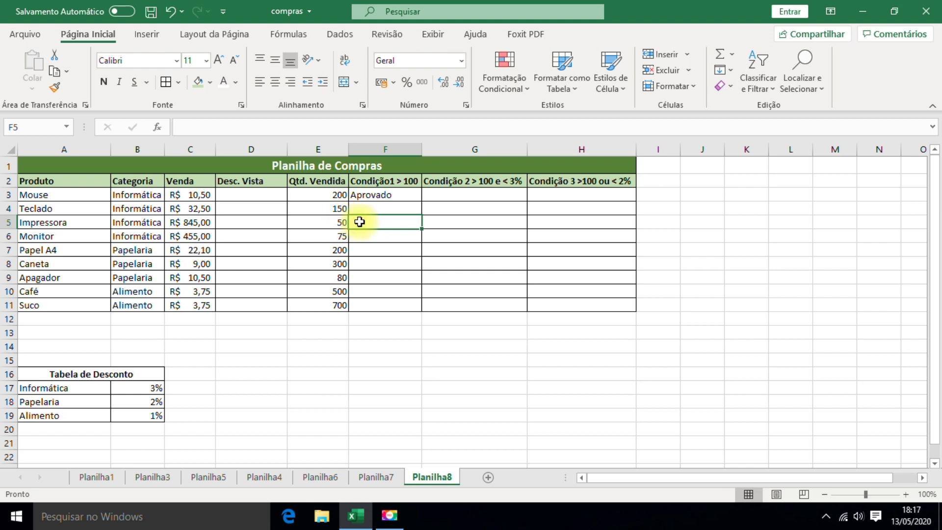
{"action": "left_click", "coordinate": [360, 237]}
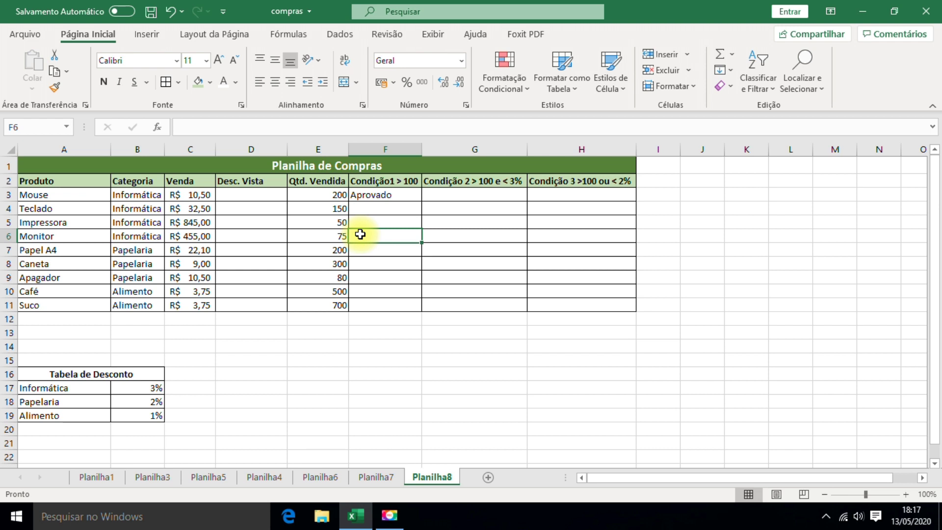
{"action": "left_click", "coordinate": [387, 193]}
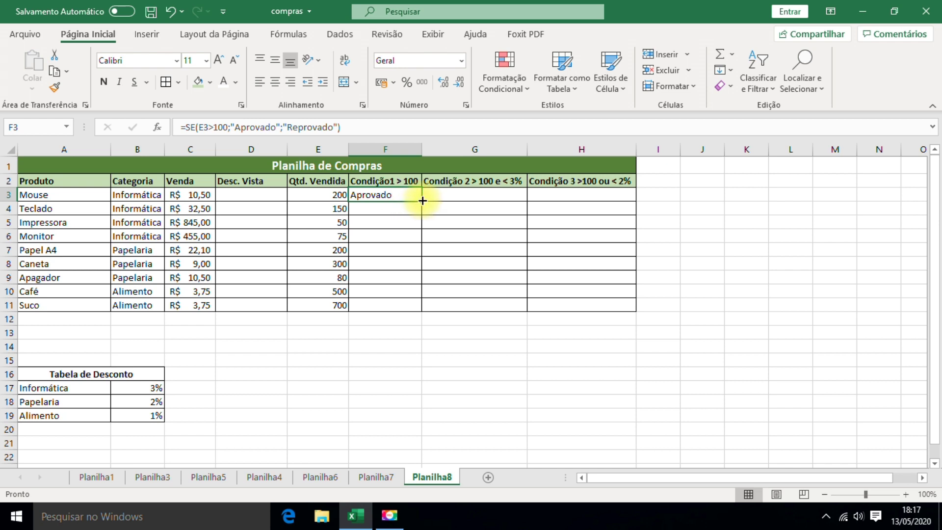
- Copy the Condição1 formula from F3 down to F11, covering Mouse through Suco
{"action": "left_click_drag", "start_coordinate": [423, 200], "coordinate": [414, 274]}
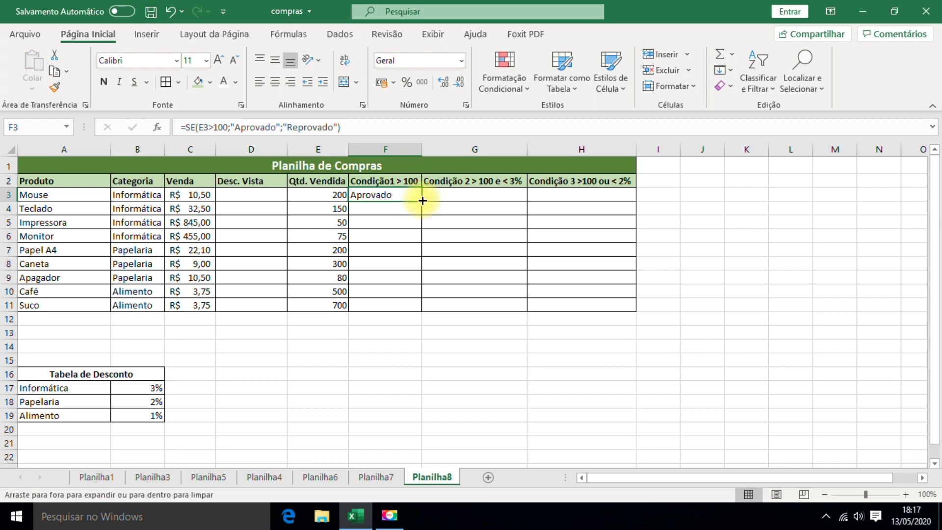
{"action": "left_click_drag", "start_coordinate": [413, 274], "coordinate": [416, 309]}
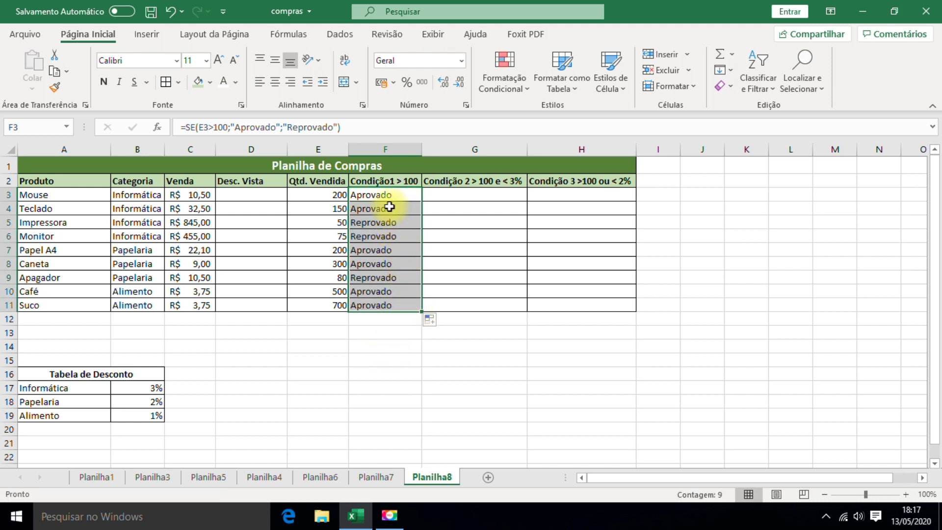
{"action": "left_click", "coordinate": [319, 401]}
- Verify the copied results, confirming Impressora's 50 units give Reprovado
{"action": "left_click", "coordinate": [374, 194]}
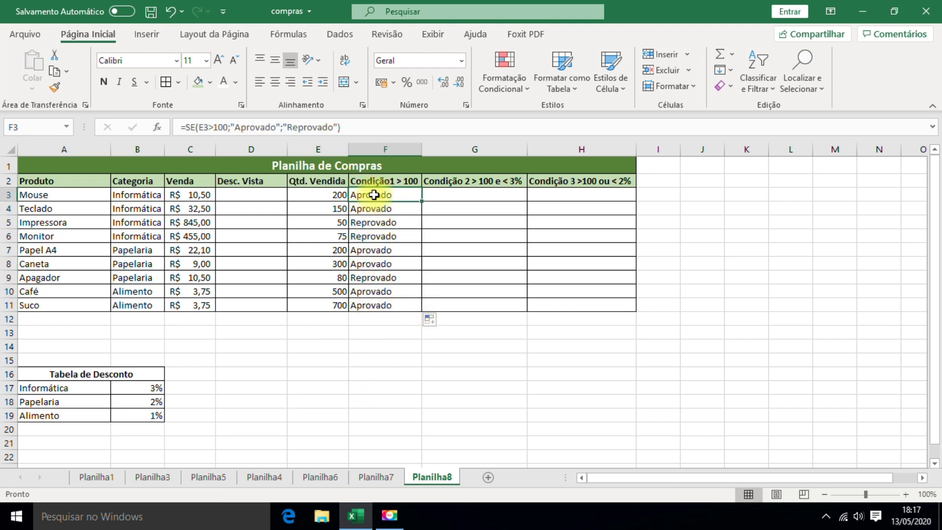
{"action": "left_click", "coordinate": [334, 197]}
{"action": "left_click", "coordinate": [337, 208]}
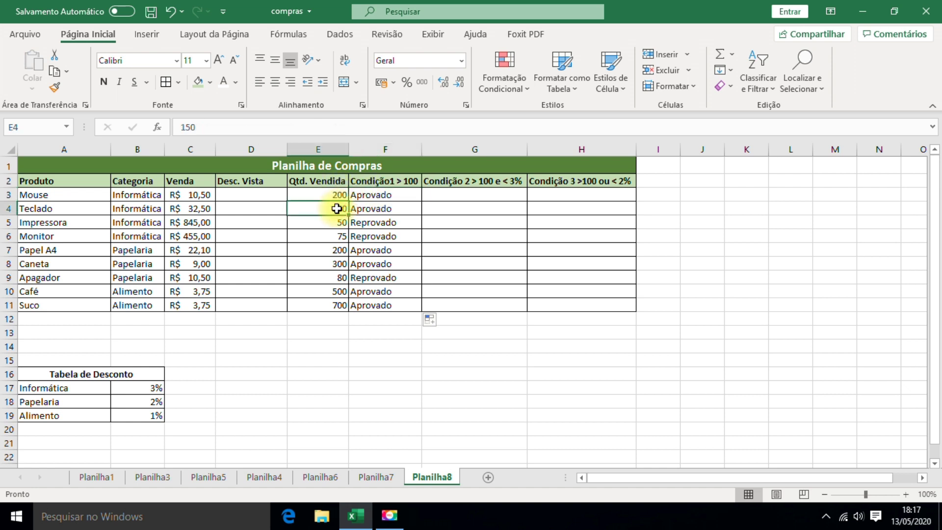
{"action": "left_click", "coordinate": [333, 226]}
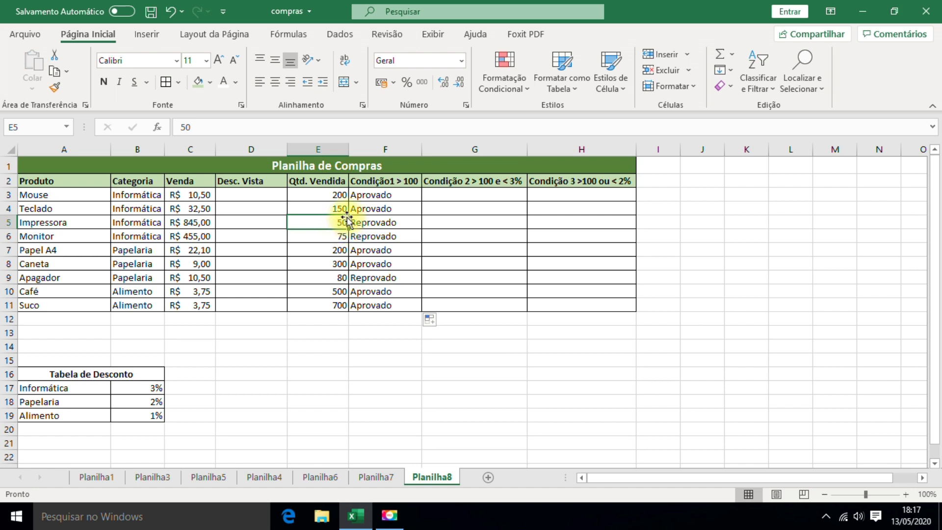
{"action": "left_click", "coordinate": [378, 221]}
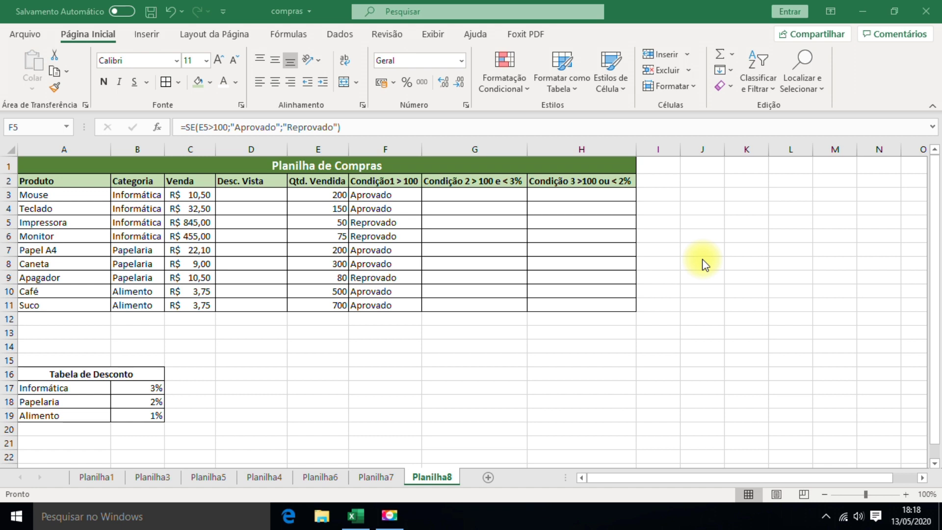
{"action": "left_click", "coordinate": [255, 194]}
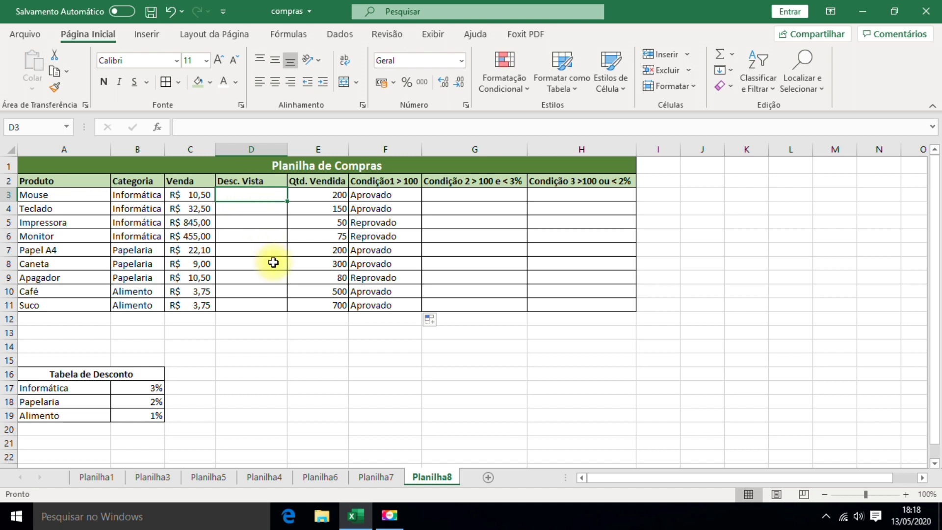
- In D3 enter =Se(B3=A17;B17;Se( so an Informática category returns the 3% discount
{"action": "type", "text": "="}
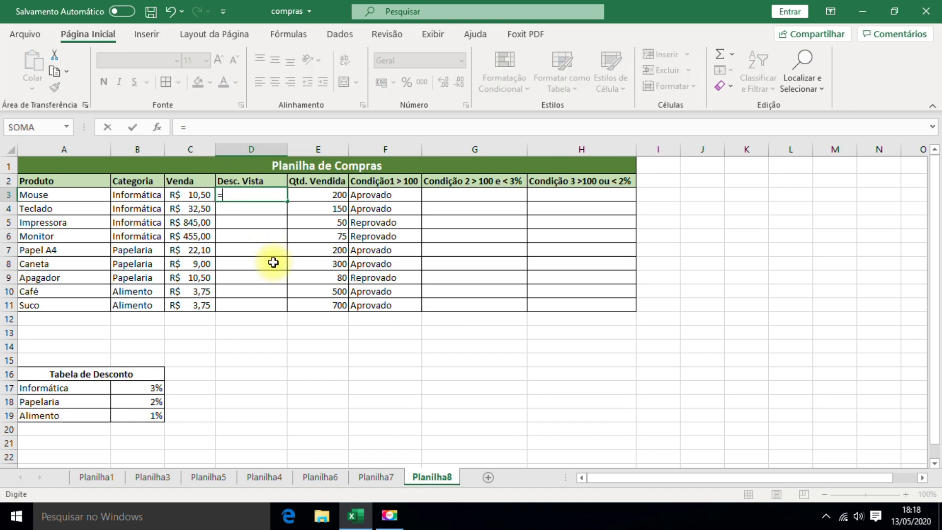
{"action": "type", "text": "S"}
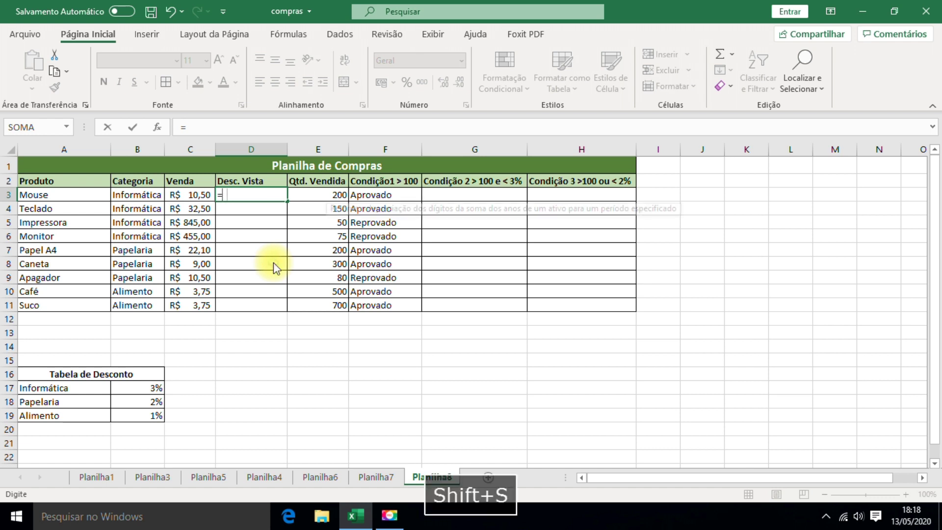
{"action": "type", "text": "e"}
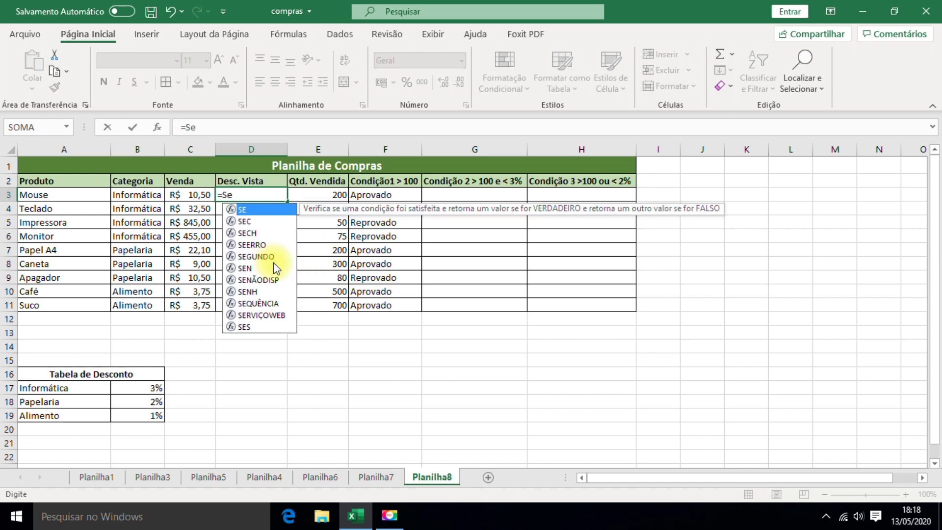
{"action": "type", "text": "("}
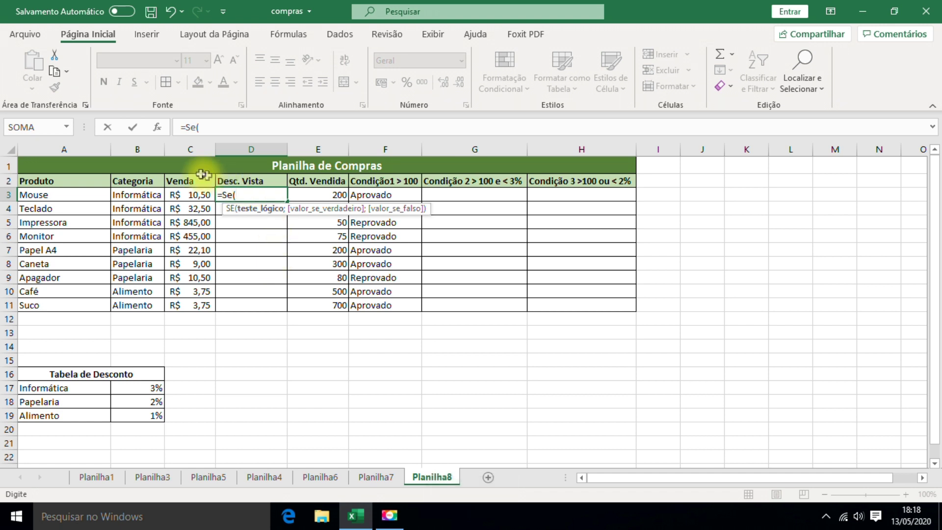
{"action": "left_click", "coordinate": [149, 196]}
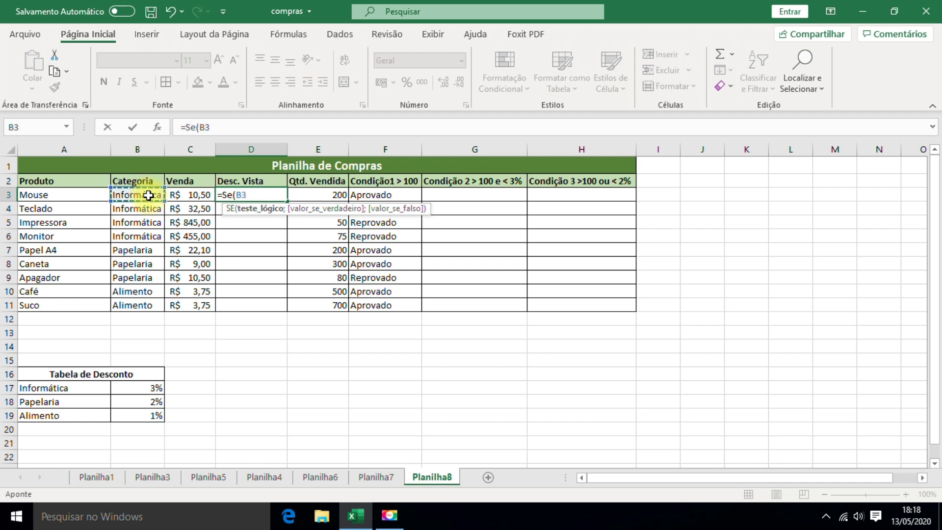
{"action": "type", "text": "="}
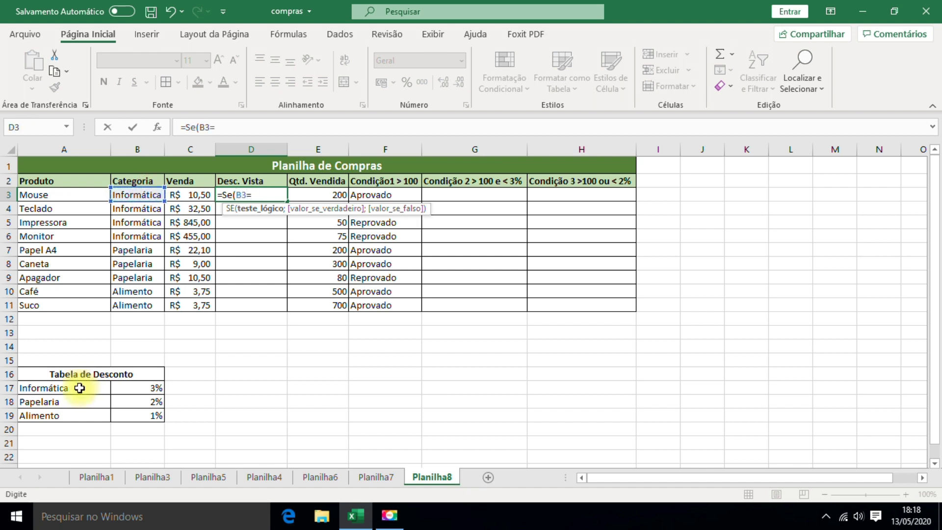
{"action": "left_click", "coordinate": [79, 388]}
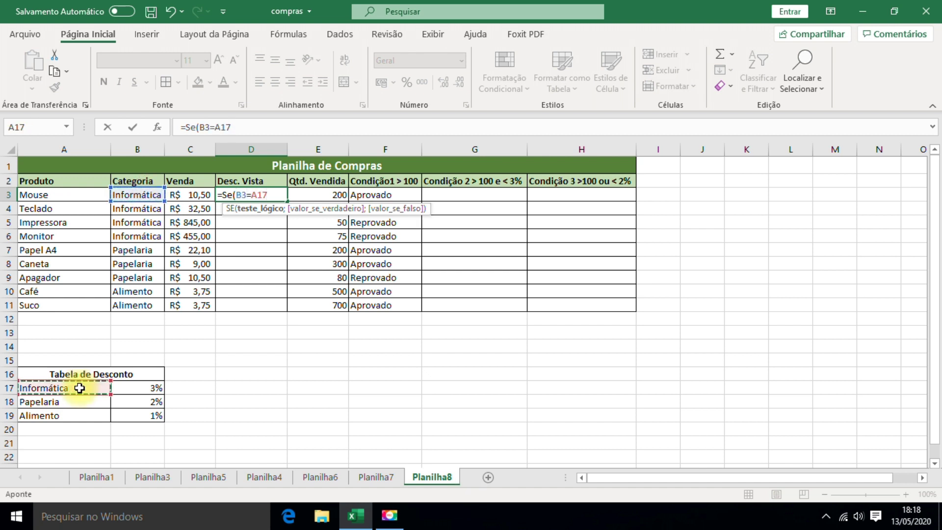
{"action": "type", "text": ";"}
{"action": "left_click", "coordinate": [138, 387]}
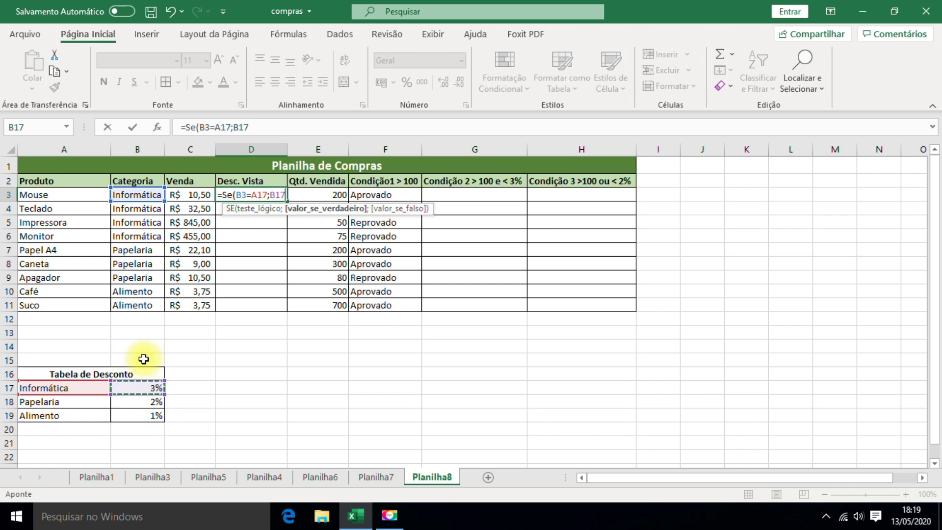
{"action": "type", "text": ";"}
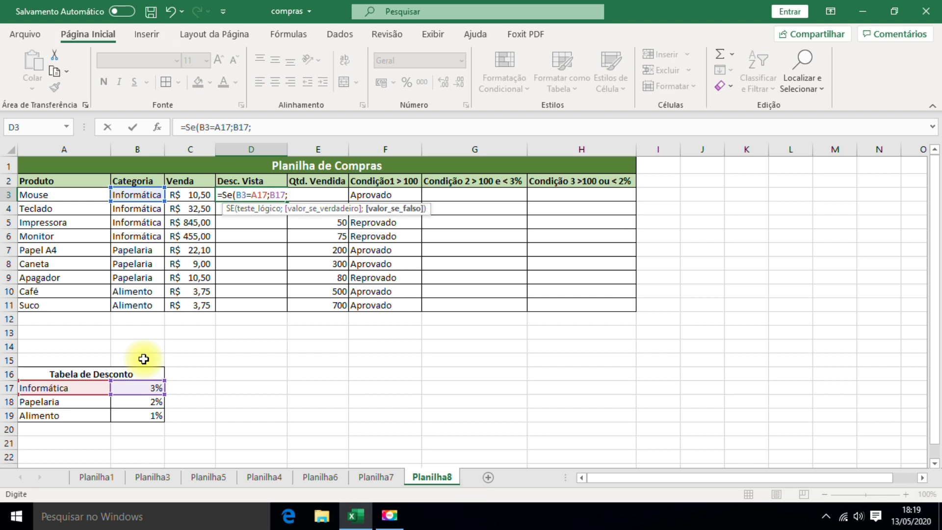
{"action": "type", "text": "Se("}
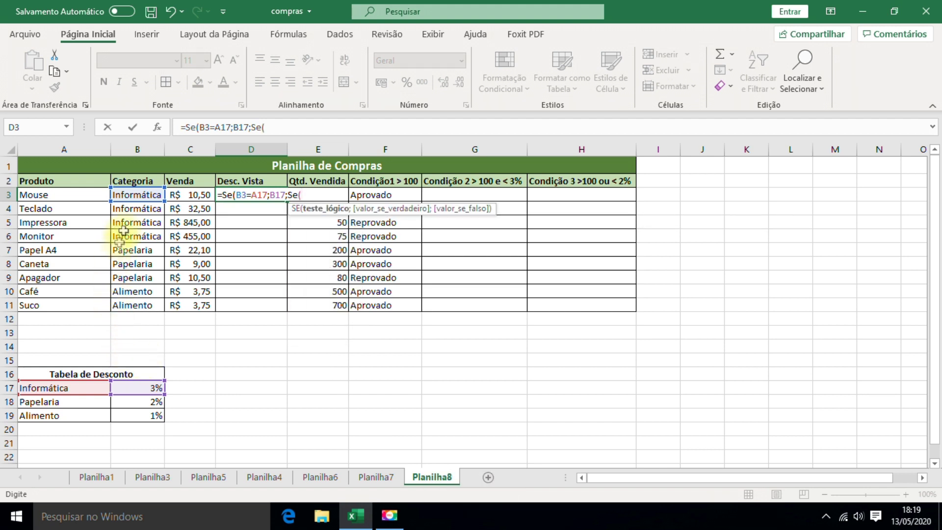
- Add the test B3=A18 returning B18, the 2% Papelaria discount
{"action": "left_click", "coordinate": [144, 195]}
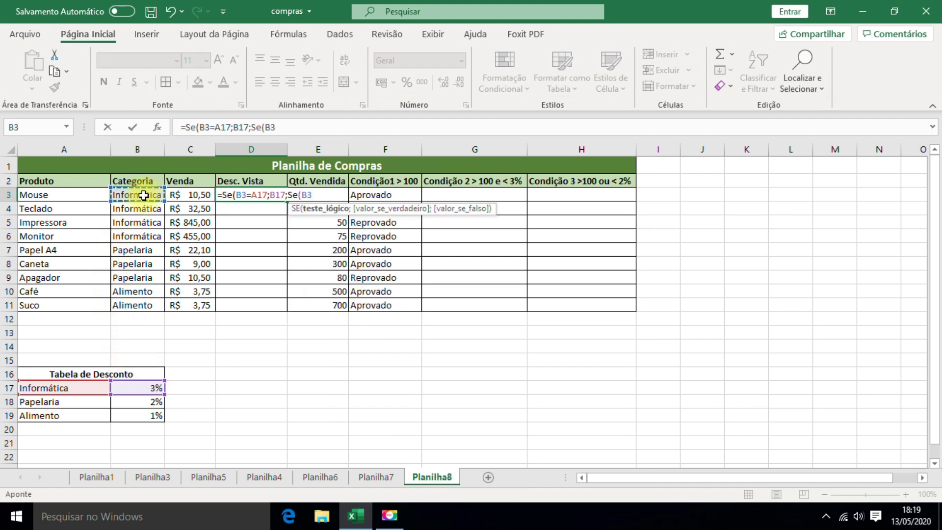
{"action": "type", "text": "="}
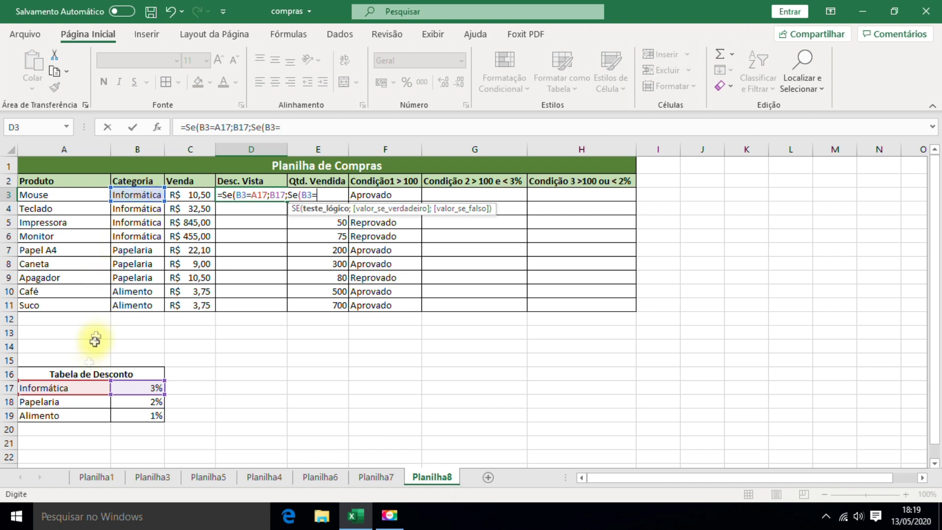
{"action": "left_click", "coordinate": [81, 401]}
{"action": "type", "text": ";"}
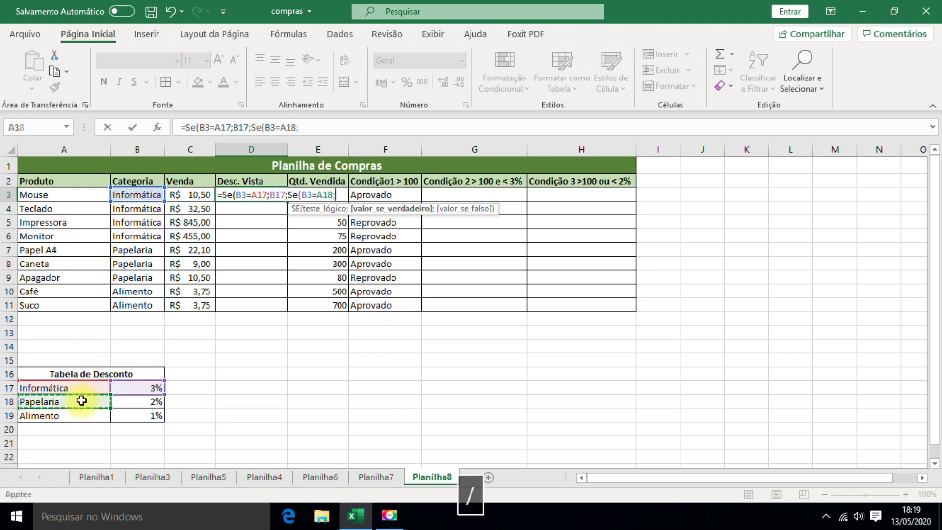
{"action": "left_click", "coordinate": [148, 402]}
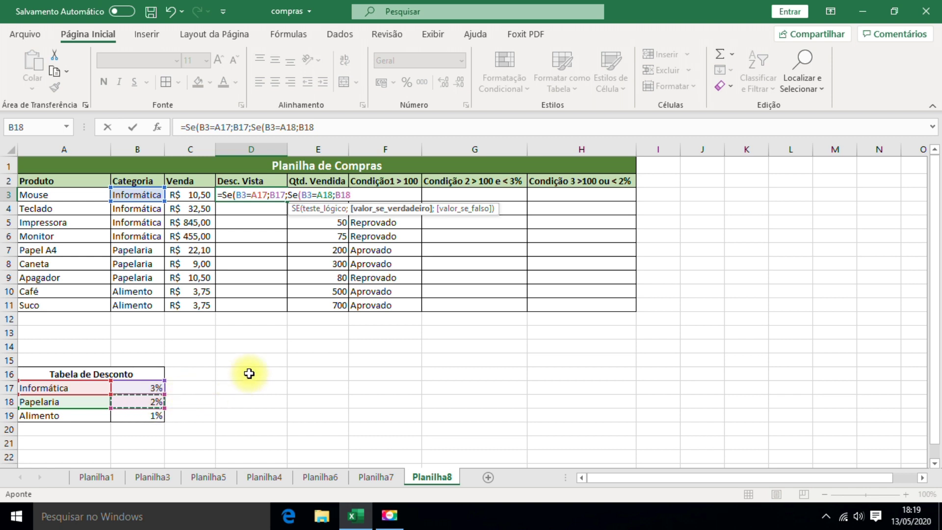
- Nest a final Se(B3=A19;B19) for the 1% Alimento discount and close all parentheses
{"action": "type", "text": ";"}
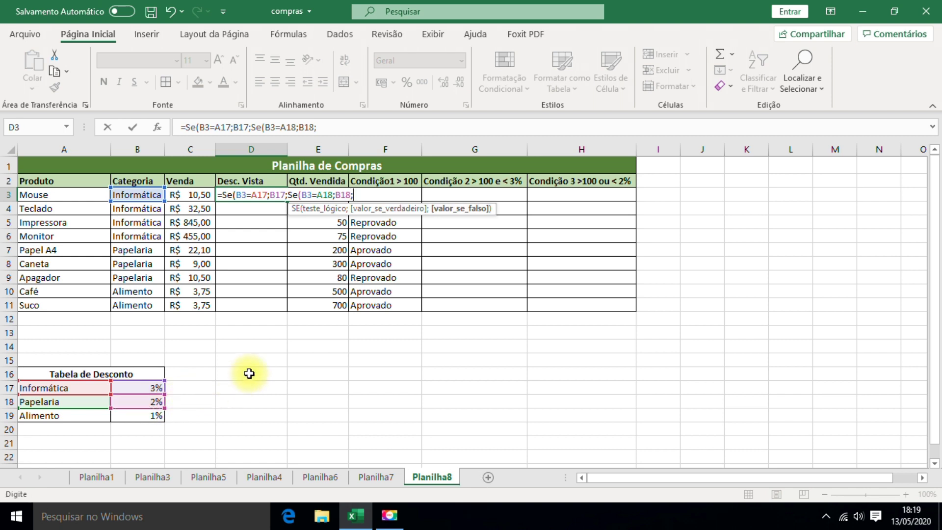
{"action": "type", "text": "Se("}
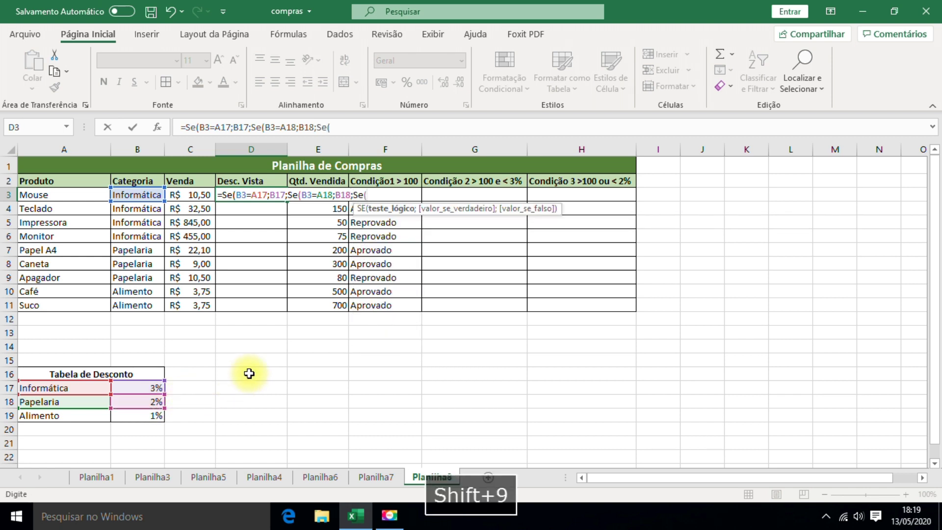
{"action": "left_click", "coordinate": [149, 194]}
{"action": "type", "text": "="}
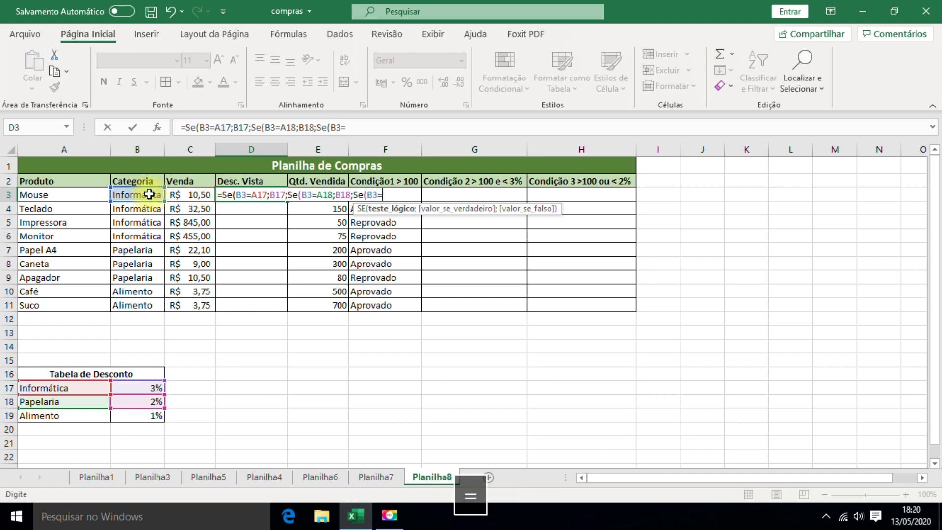
{"action": "left_click", "coordinate": [66, 415]}
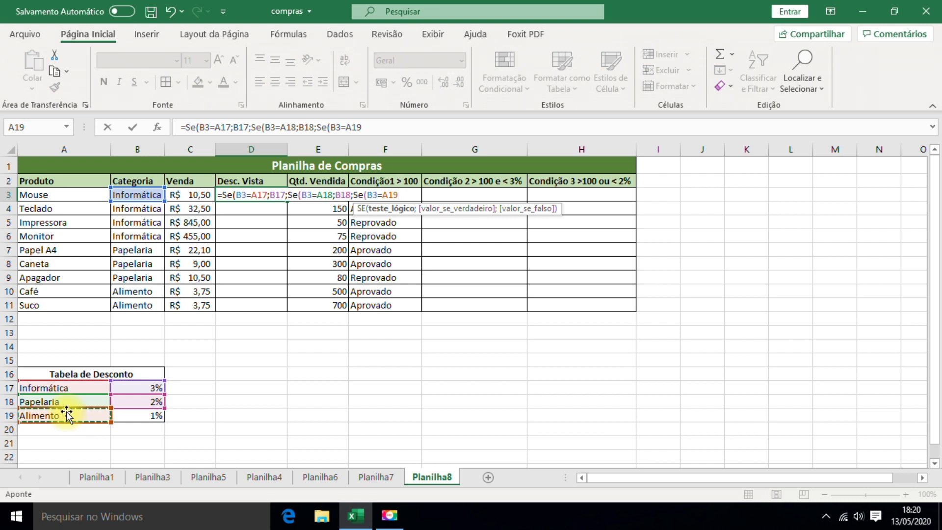
{"action": "type", "text": ";"}
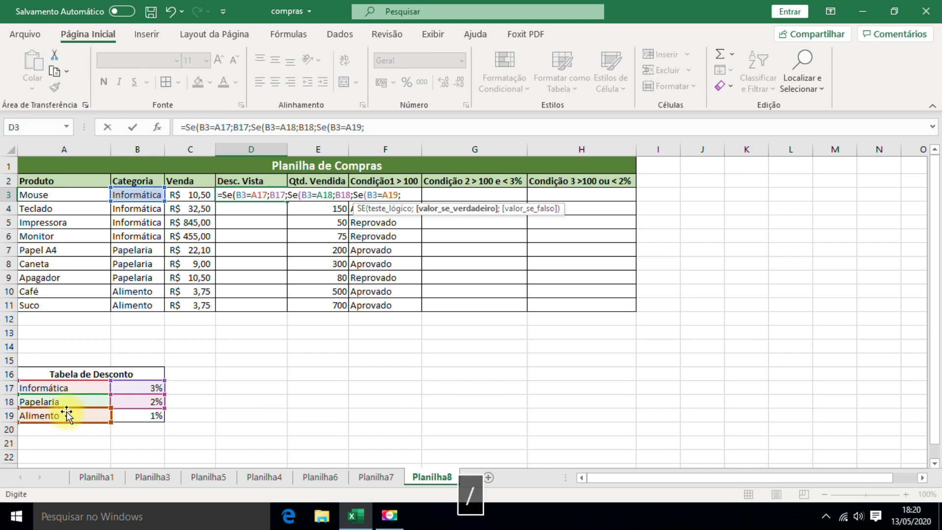
{"action": "left_click", "coordinate": [139, 415]}
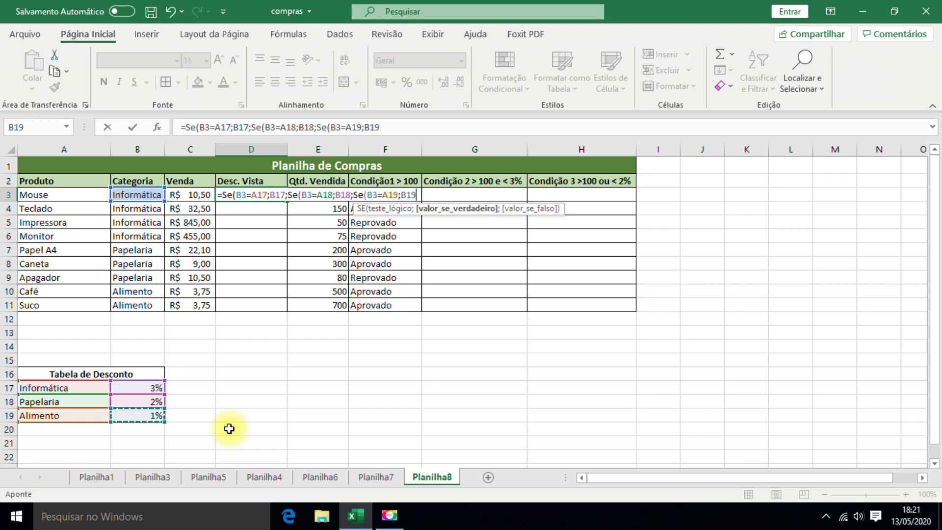
{"action": "type", "text": "))"}
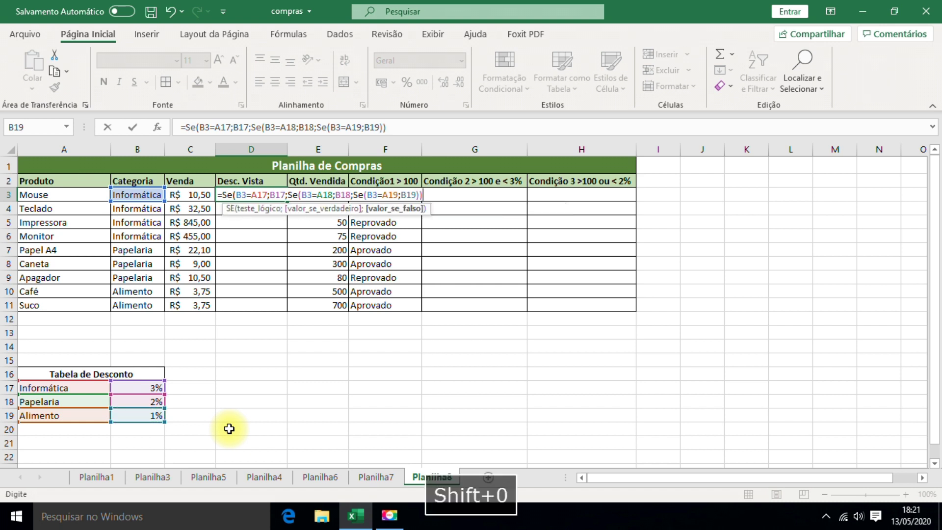
{"action": "type", "text": ")"}
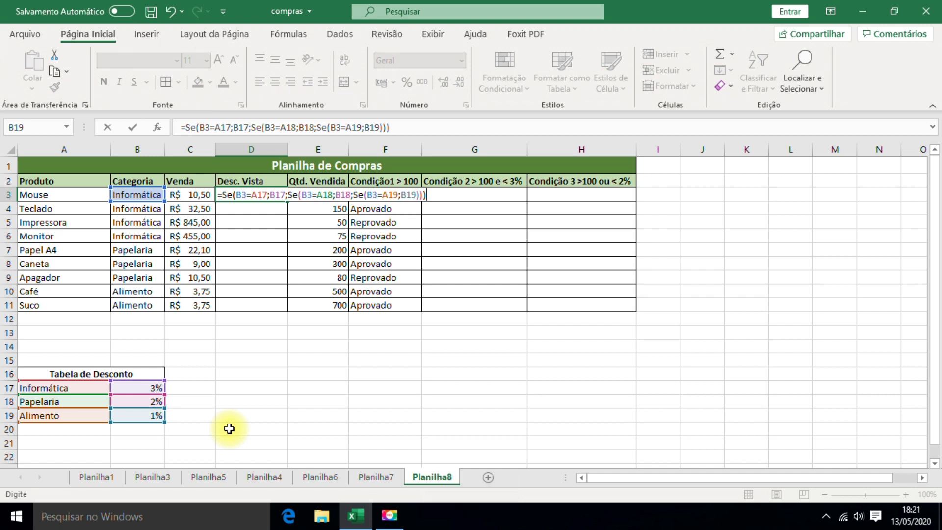
{"action": "key", "text": "Return"}
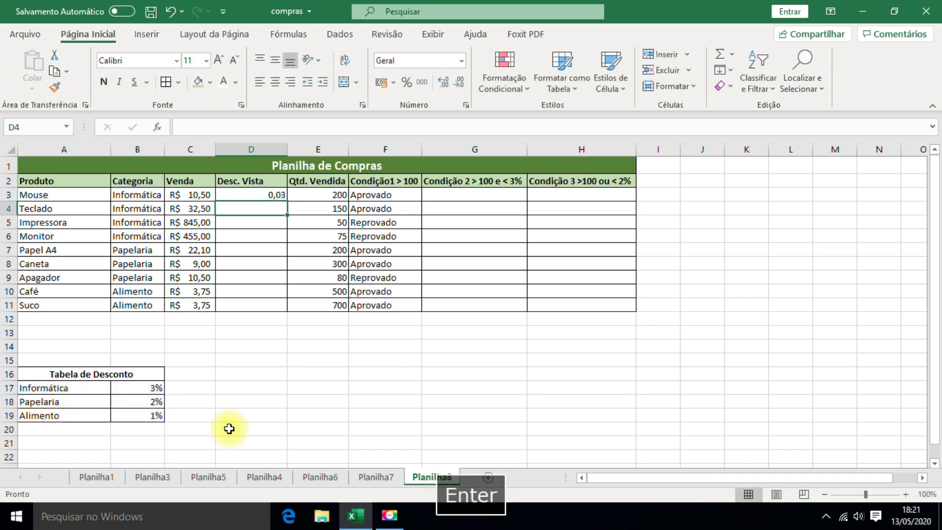
{"action": "left_click", "coordinate": [256, 194]}
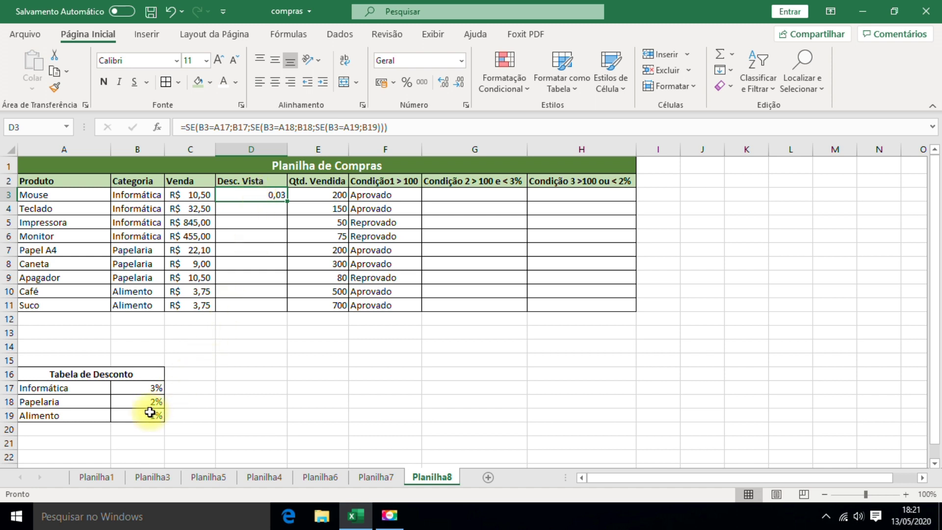
{"action": "left_click", "coordinate": [277, 191]}
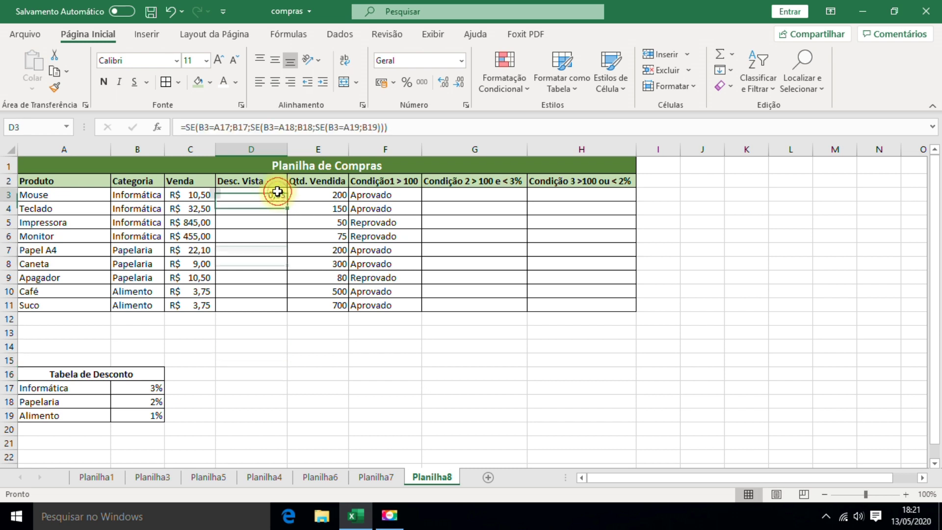
{"action": "left_click", "coordinate": [407, 82]}
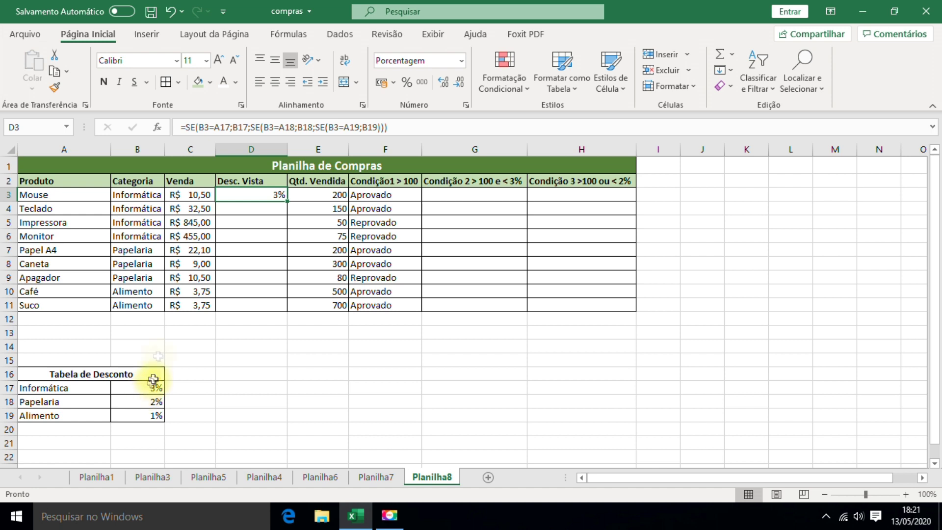
{"action": "left_click", "coordinate": [148, 195]}
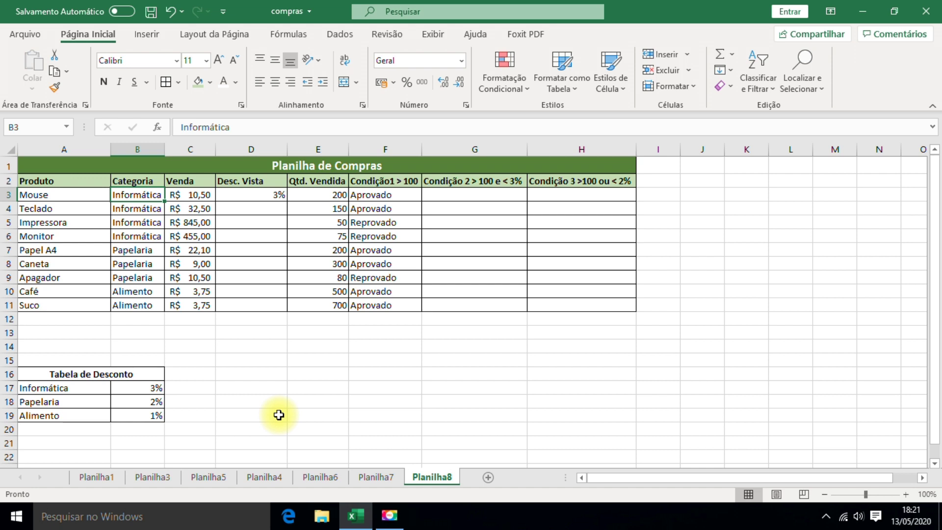
{"action": "type", "text": "Papelaria"}
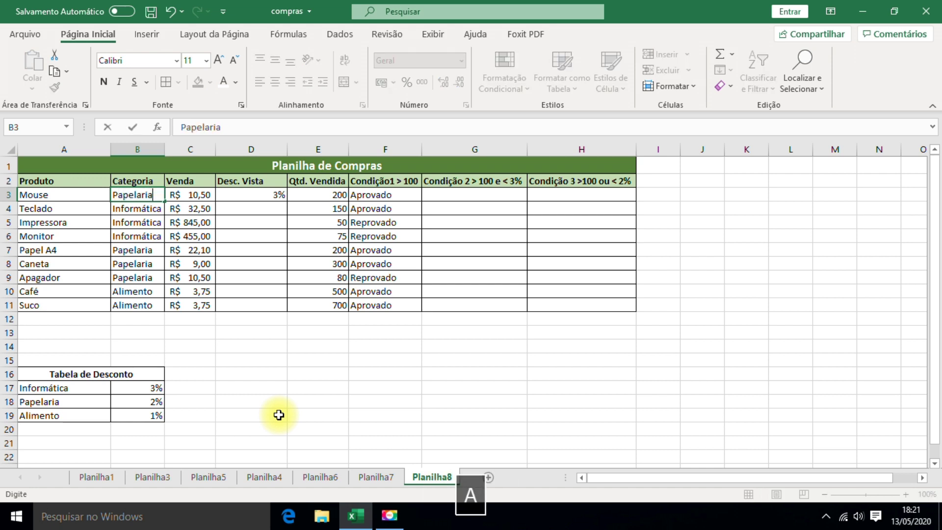
{"action": "key", "text": "Return"}
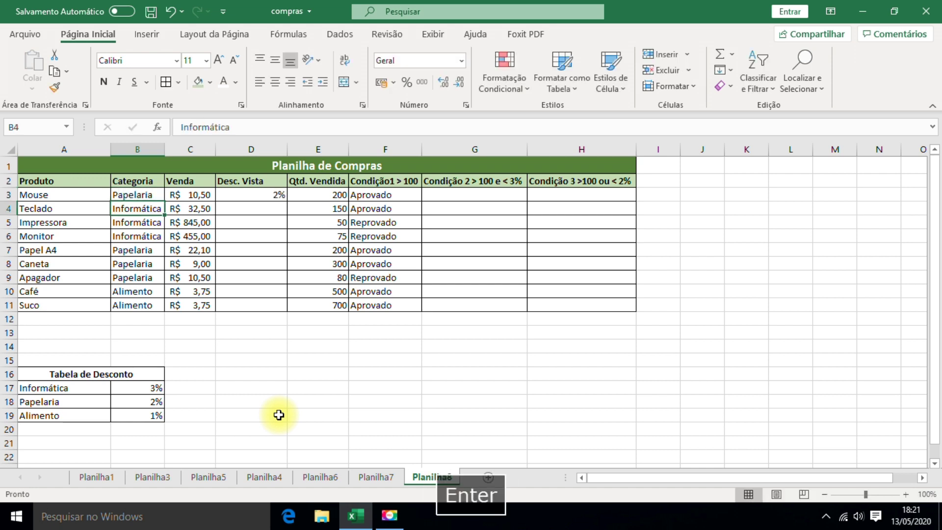
{"action": "left_click", "coordinate": [263, 193]}
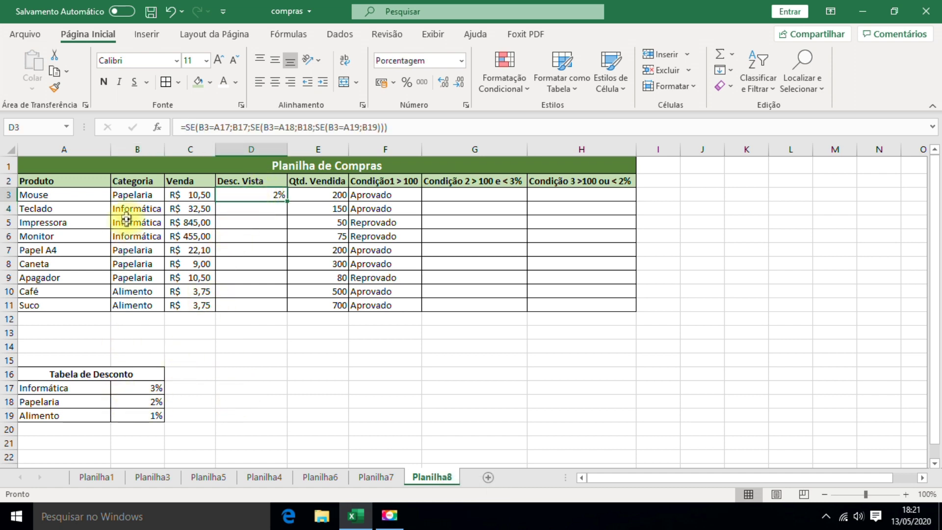
{"action": "left_click", "coordinate": [139, 192]}
{"action": "type", "text": "Alimento"}
{"action": "key", "text": "Return"}
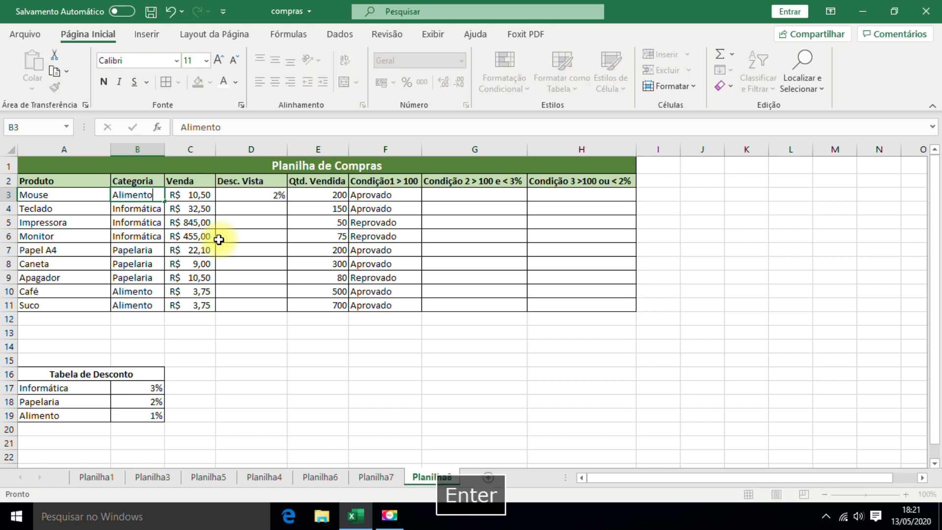
{"action": "left_click", "coordinate": [263, 199]}
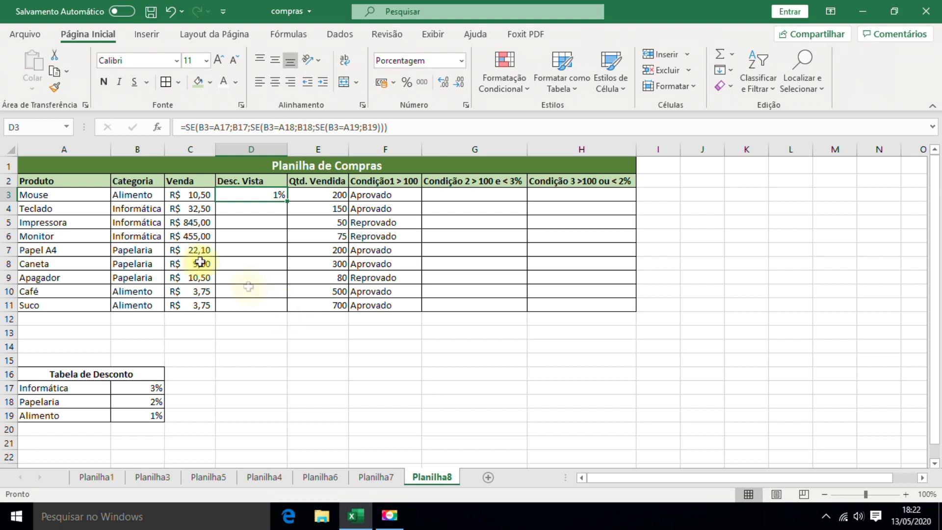
{"action": "left_click", "coordinate": [153, 195]}
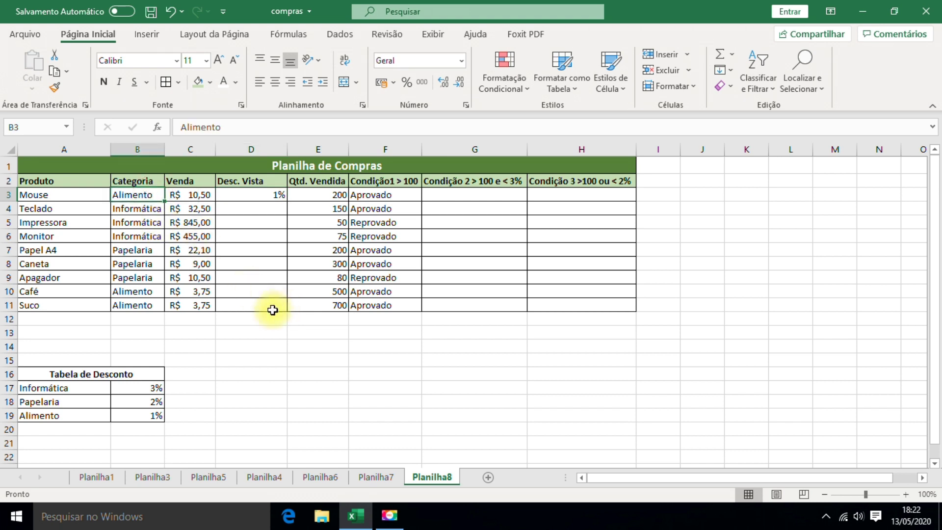
{"action": "type", "text": "Informática"}
{"action": "key", "text": "Return"}
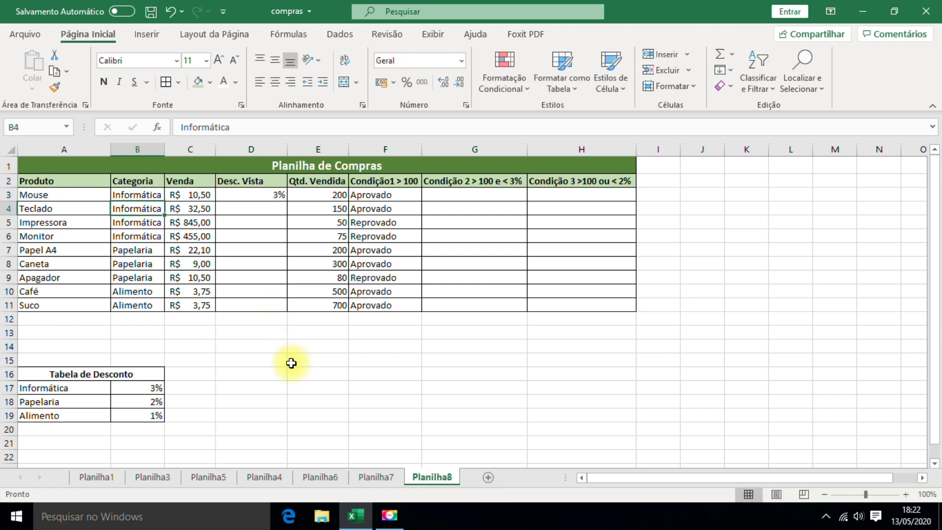
{"action": "left_click", "coordinate": [245, 361]}
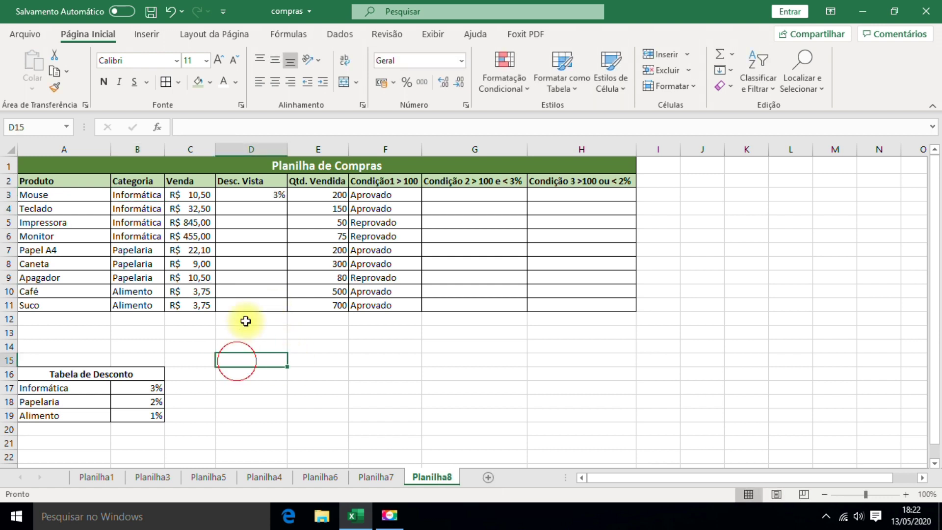
- Compare the D3 and F3 formulas, then extend the Desc. Vista formula through D11
{"action": "left_click", "coordinate": [262, 194]}
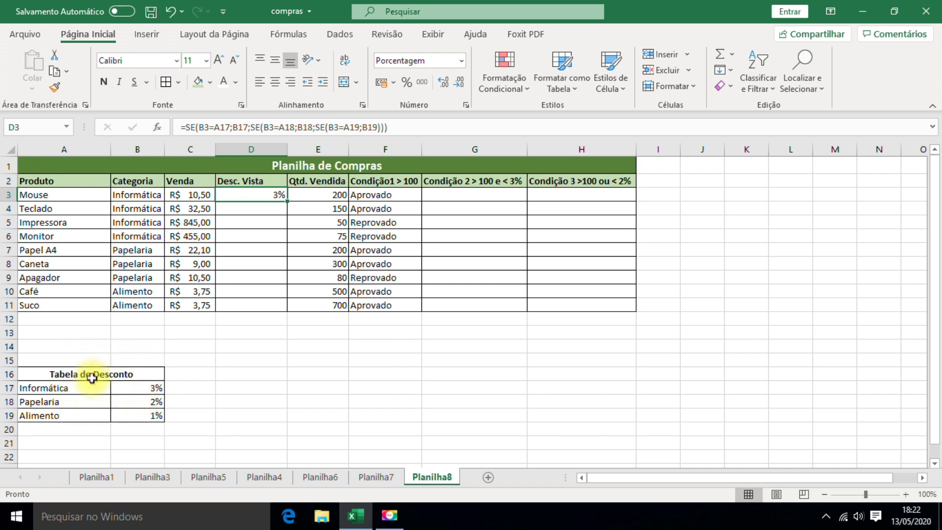
{"action": "left_click", "coordinate": [375, 195]}
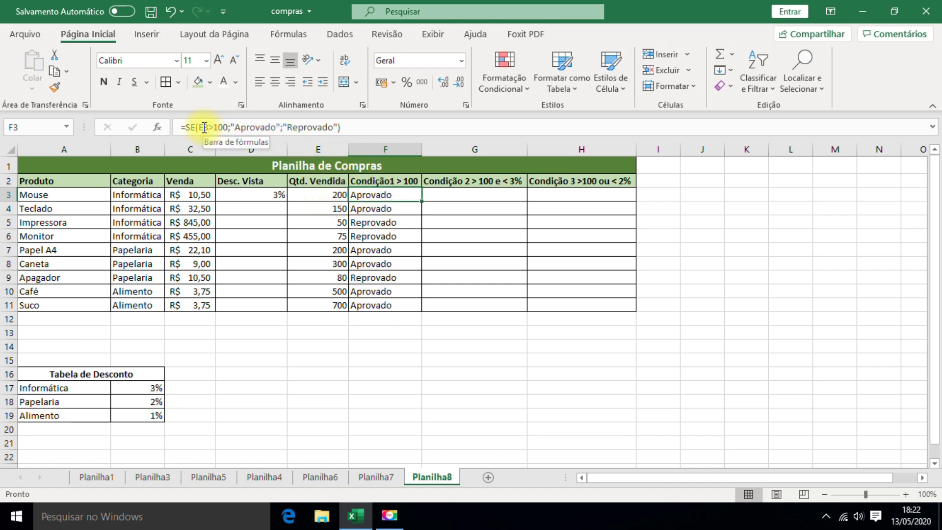
{"action": "left_click", "coordinate": [363, 207]}
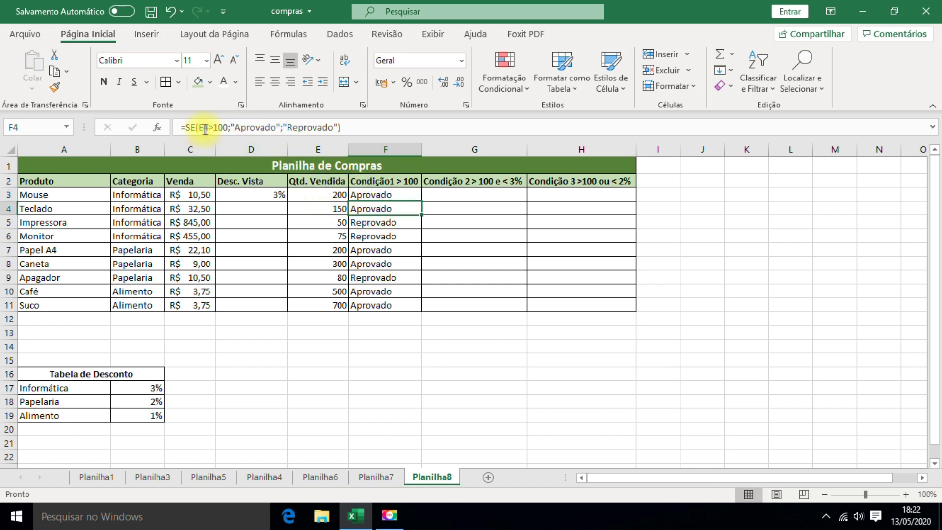
{"action": "left_click", "coordinate": [256, 193]}
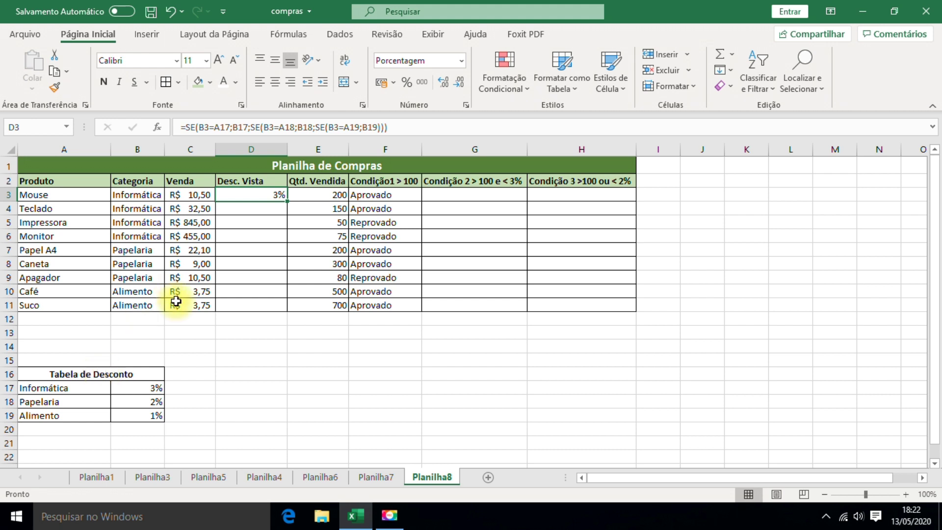
{"action": "left_click", "coordinate": [259, 209]}
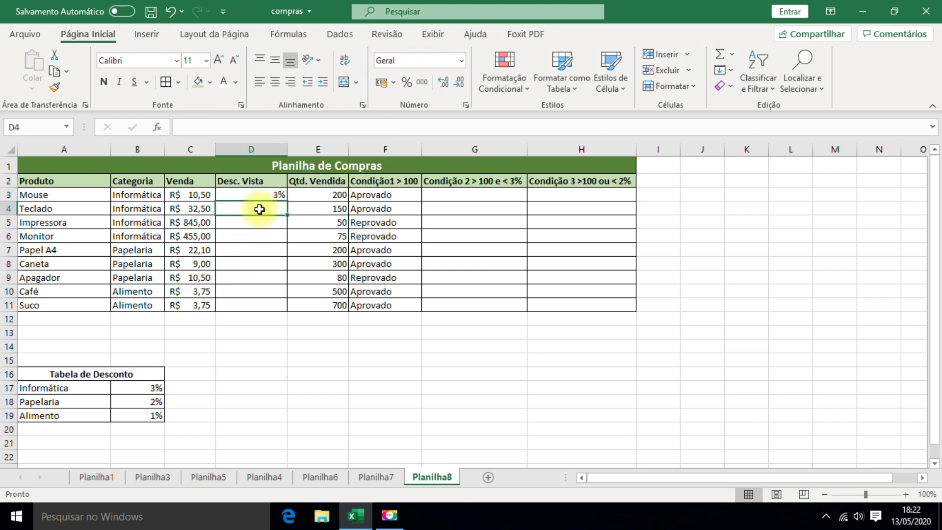
{"action": "key", "text": "Up"}
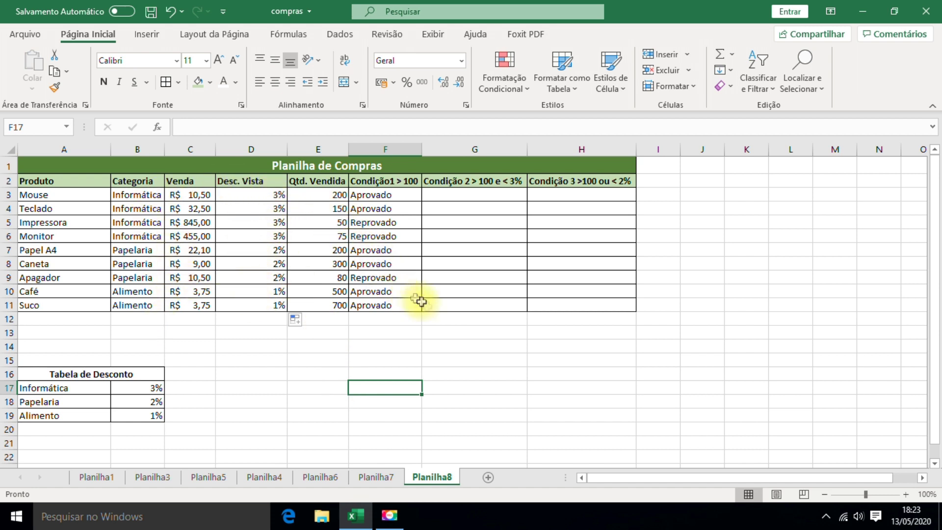
{"action": "left_click_drag", "start_coordinate": [314, 347], "coordinate": [288, 348]}
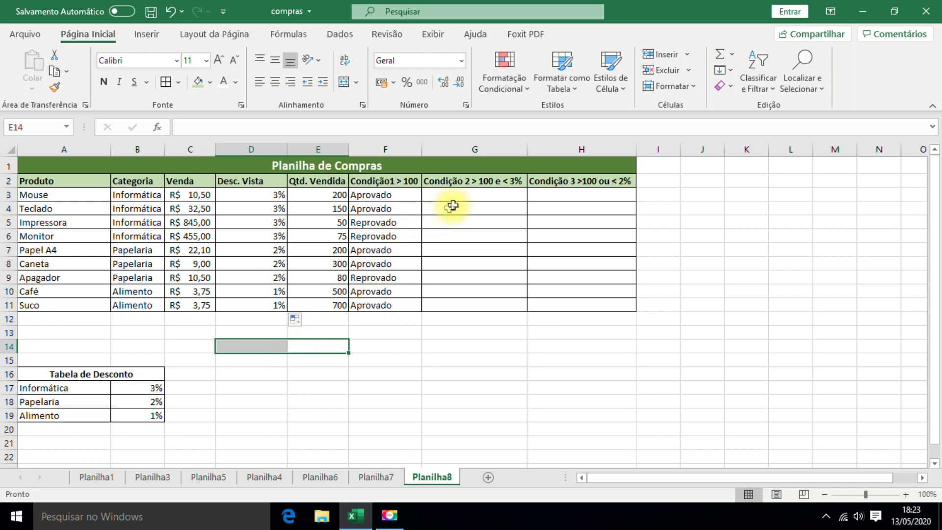
- Start G3 with =Se(E(E3 to open the Condição 2 AND test
{"action": "left_click", "coordinate": [462, 193]}
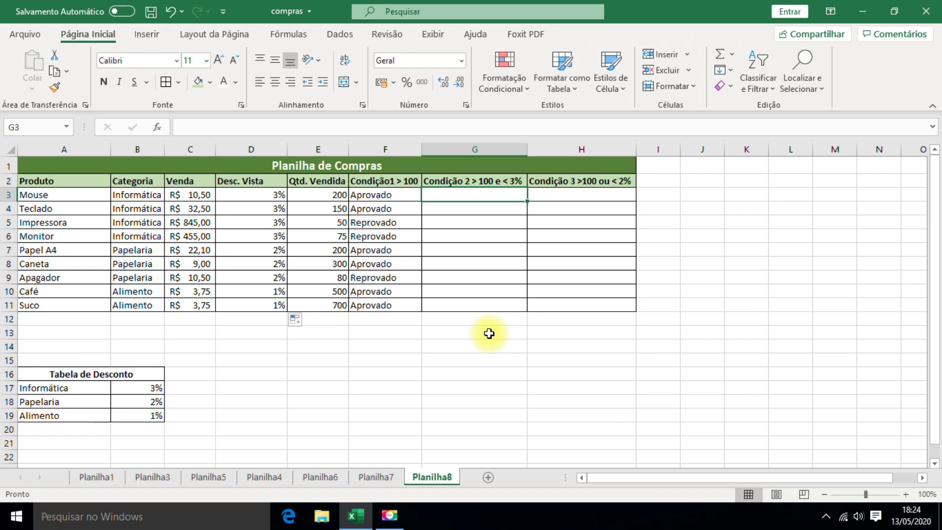
{"action": "type", "text": "=Se("}
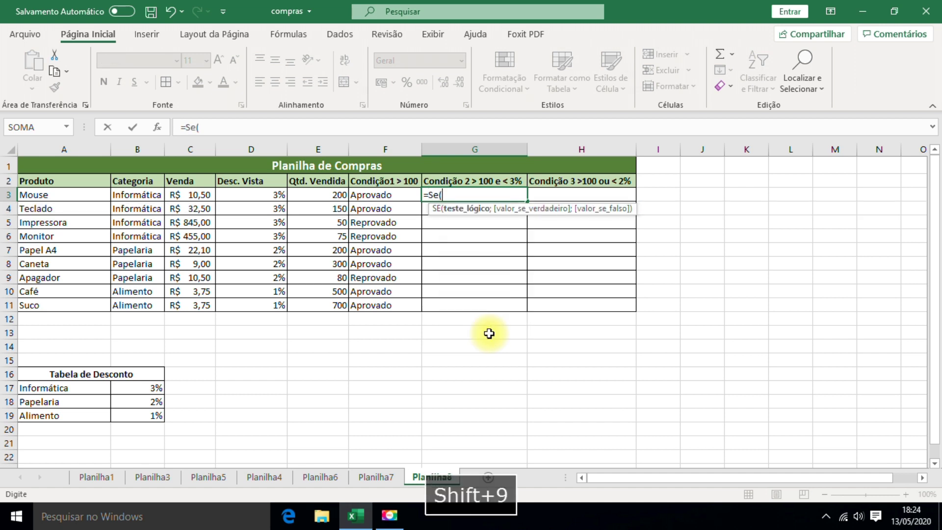
{"action": "type", "text": "E"}
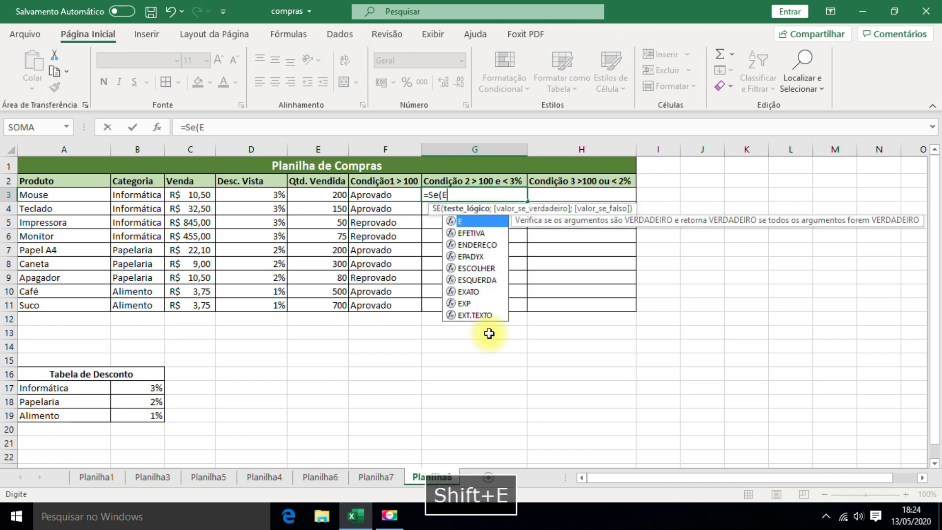
{"action": "type", "text": "("}
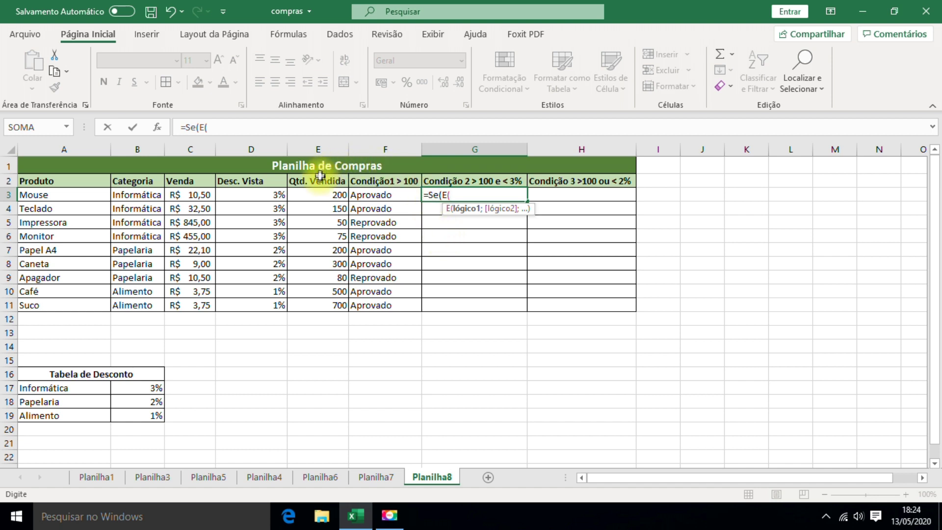
{"action": "left_click", "coordinate": [320, 195]}
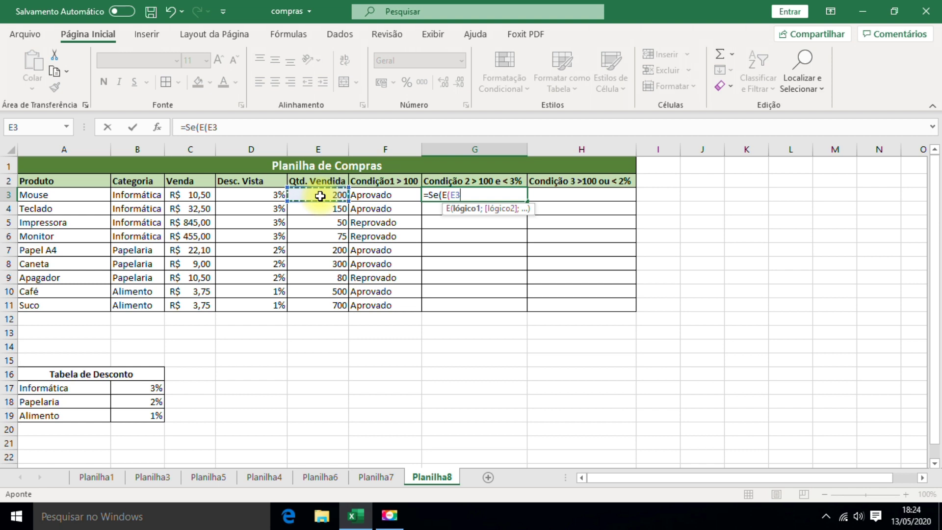
- Complete G3 as =SE(E(E3>100;D3<3%);"Aprovado";"Reprovado"), giving Reprovado for Mouse
{"action": "type", "text": ">100"}
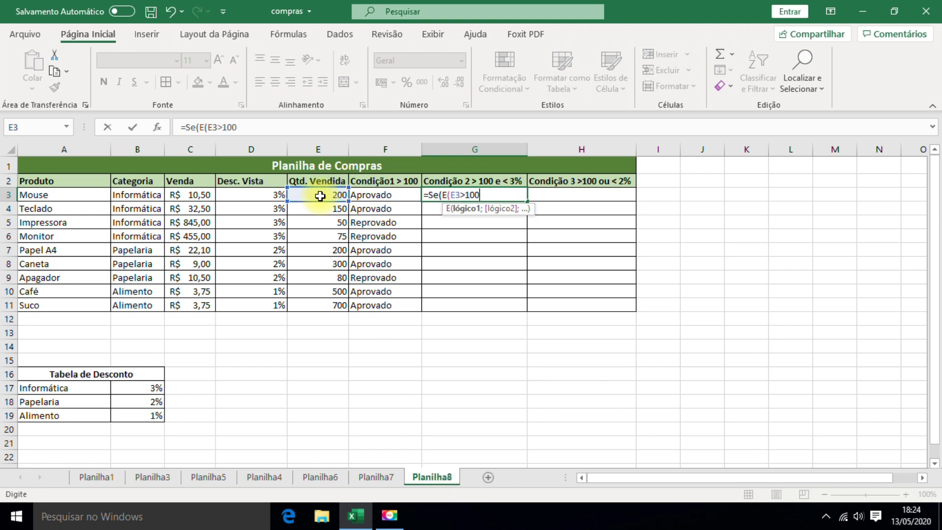
{"action": "type", "text": ";"}
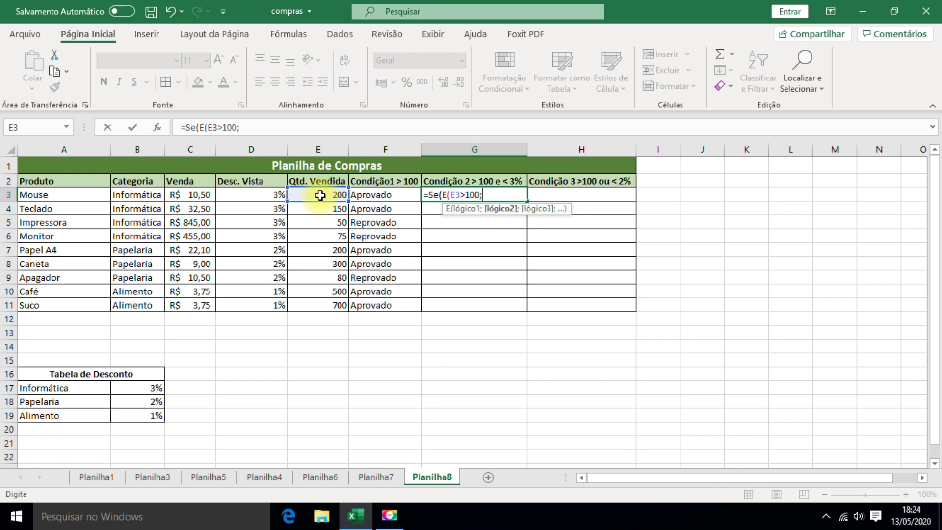
{"action": "left_click", "coordinate": [270, 196]}
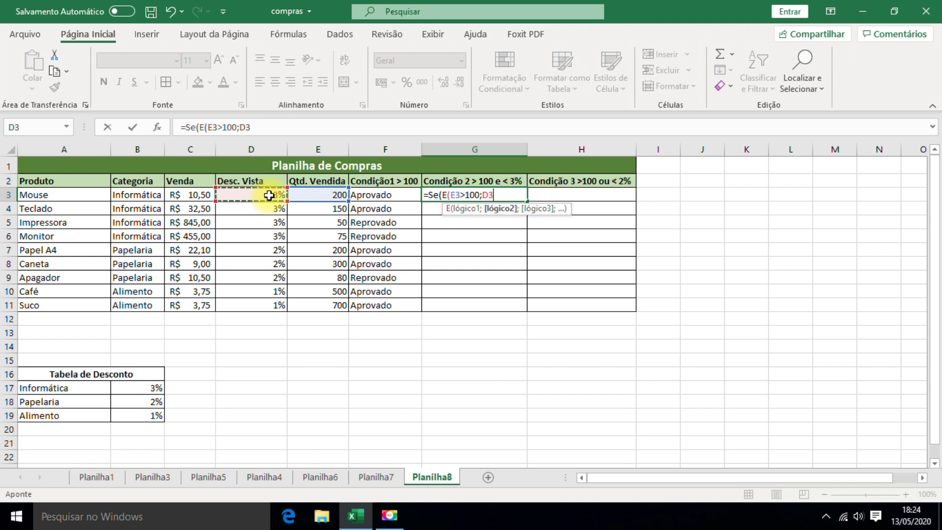
{"action": "type", "text": "<3"}
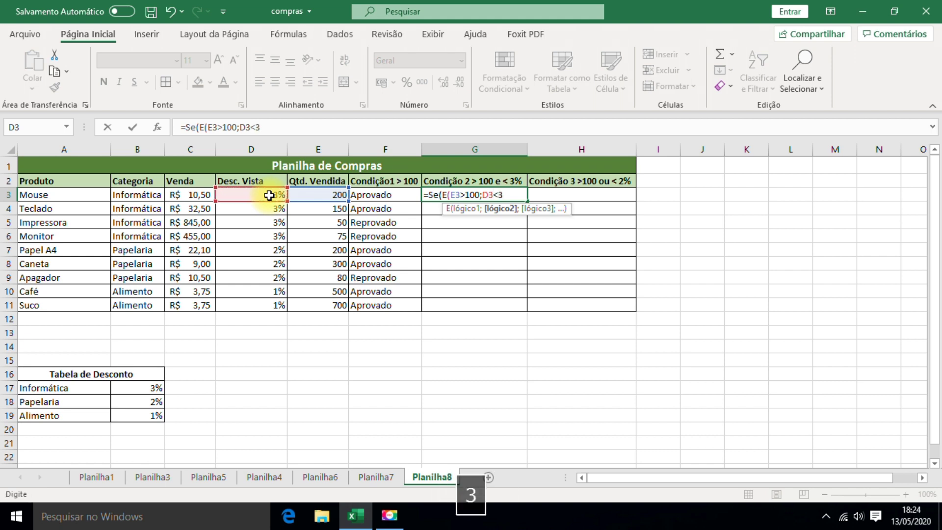
{"action": "type", "text": "%"}
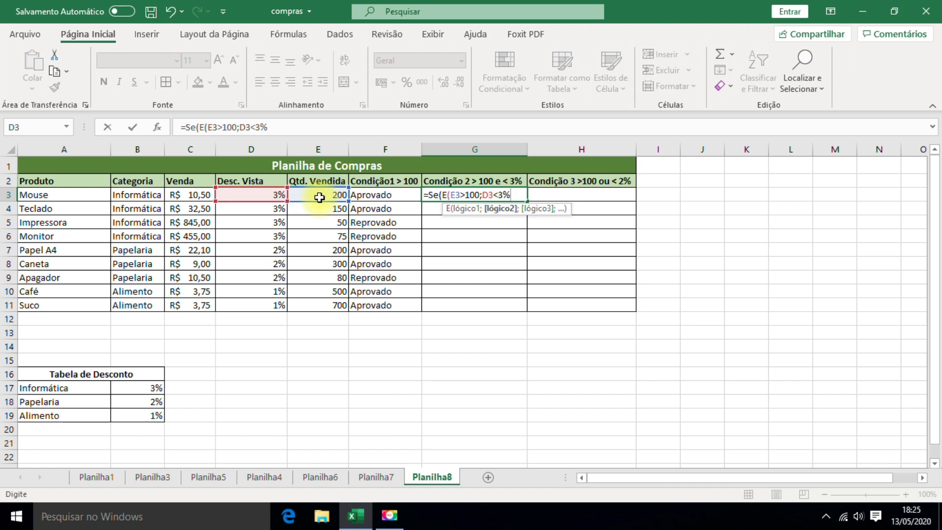
{"action": "type", "text": ")"}
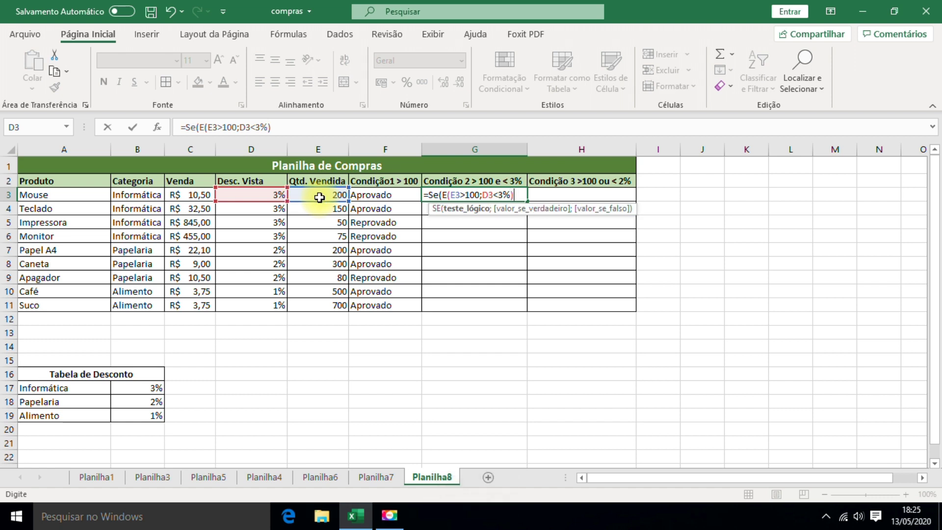
{"action": "type", "text": ";"}
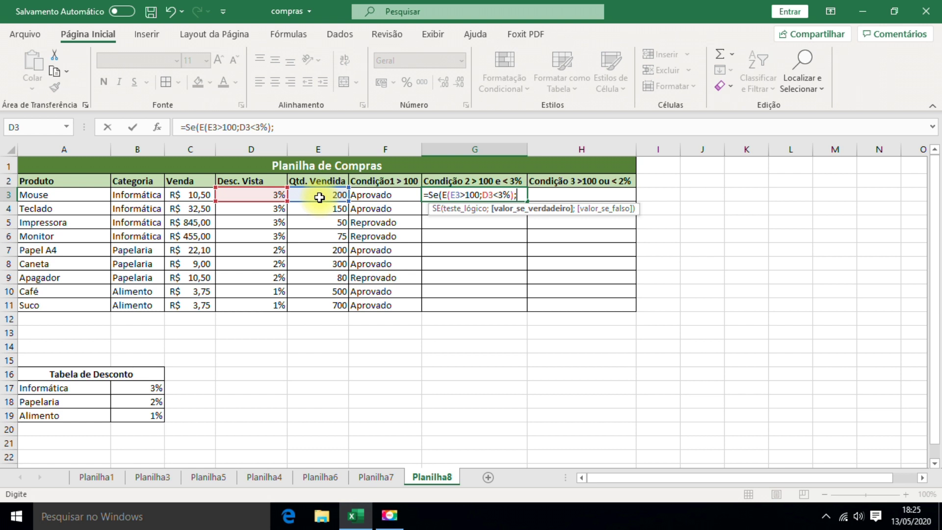
{"action": "type", "text": "\"Aprovado\""}
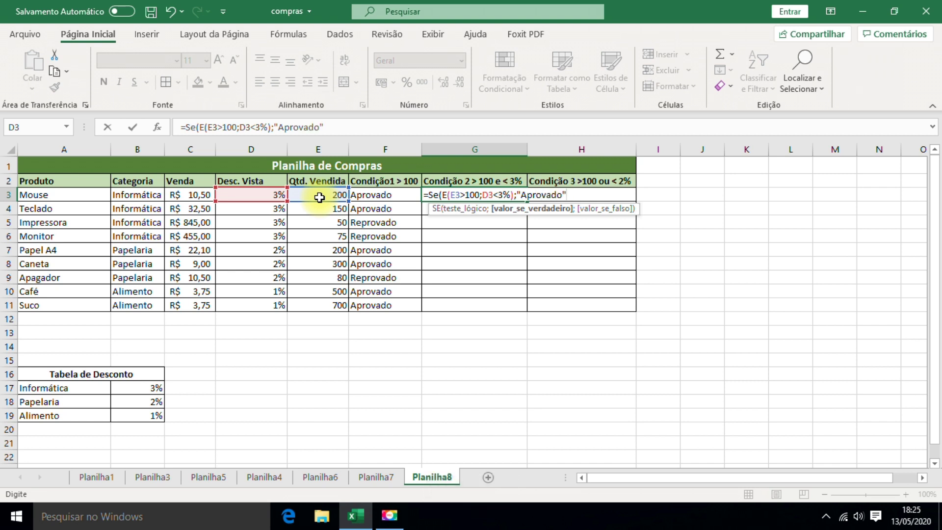
{"action": "type", "text": ";"}
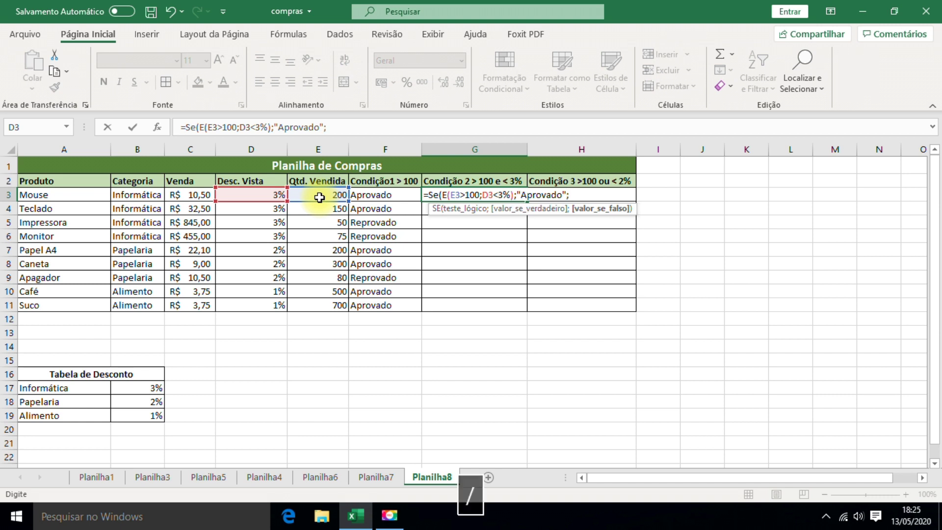
{"action": "type", "text": "\"Reprovado\""}
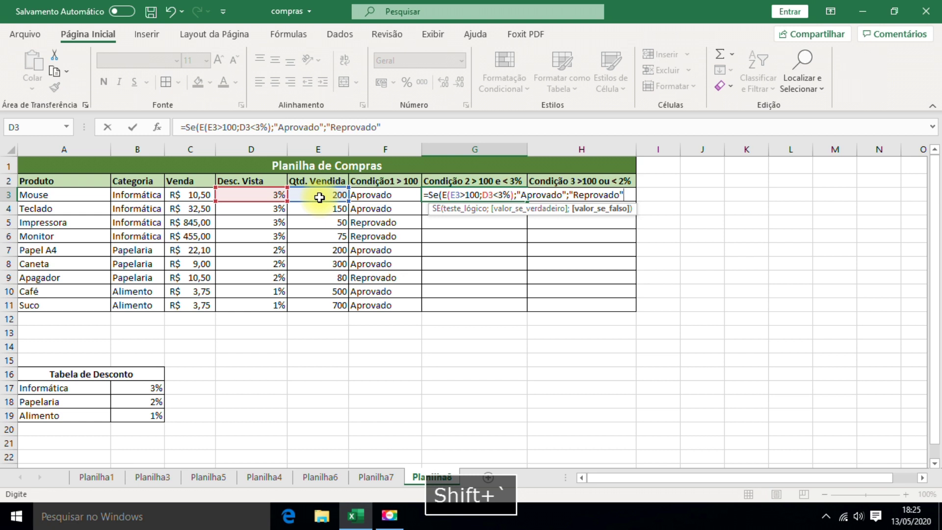
{"action": "type", "text": ")"}
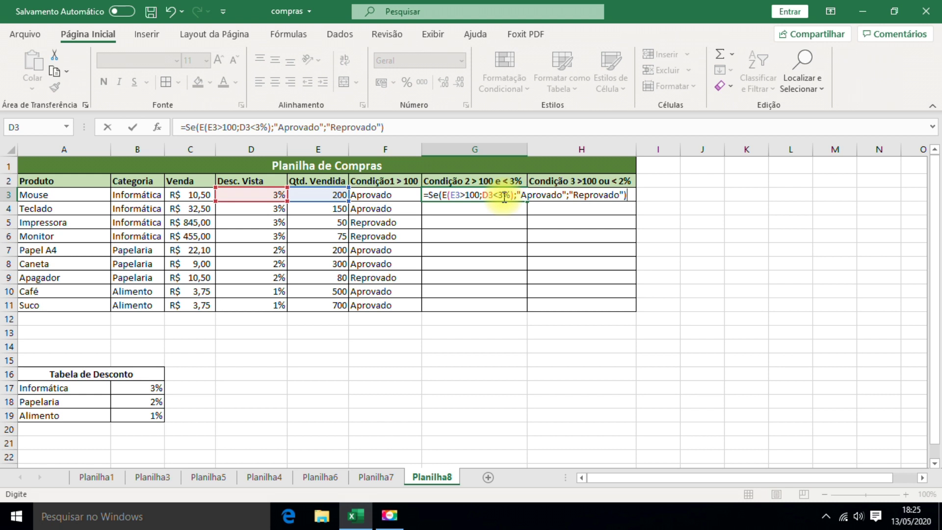
{"action": "key", "text": "Return"}
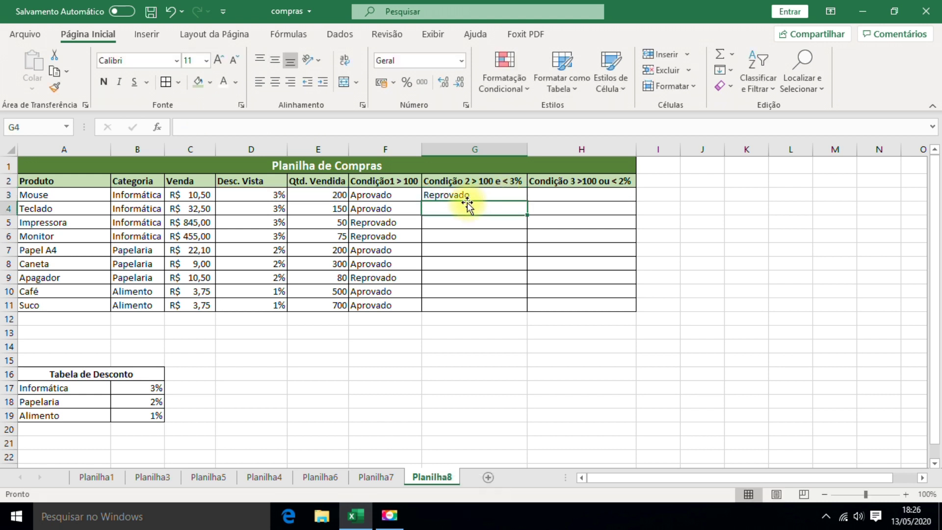
{"action": "left_click", "coordinate": [459, 195]}
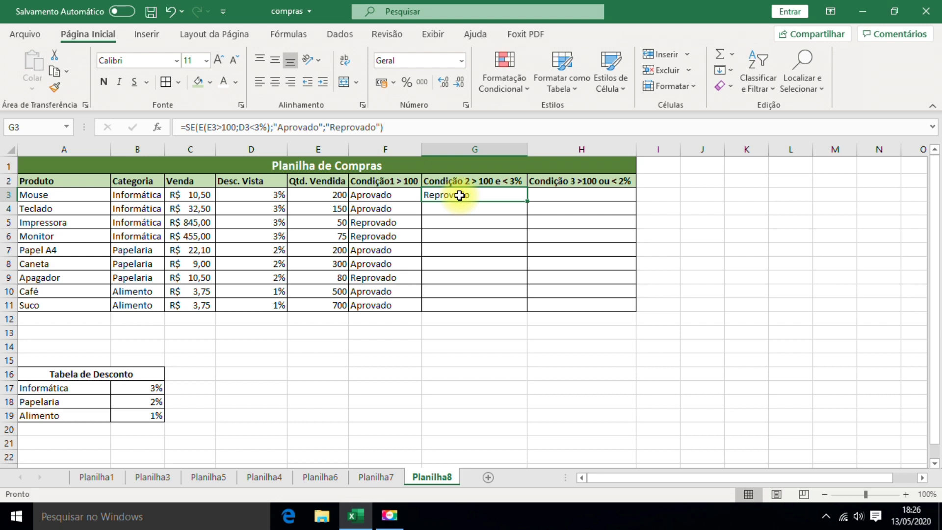
{"action": "left_click", "coordinate": [259, 197]}
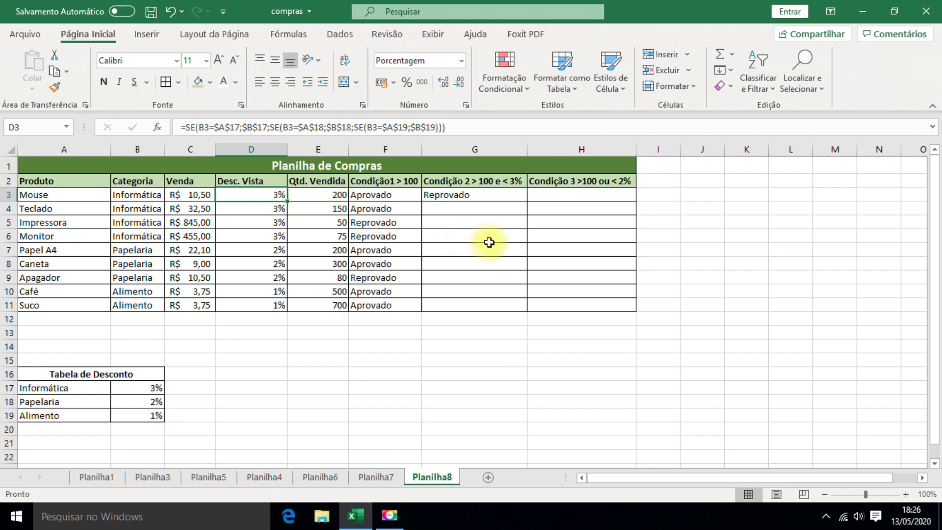
{"action": "left_click", "coordinate": [459, 197]}
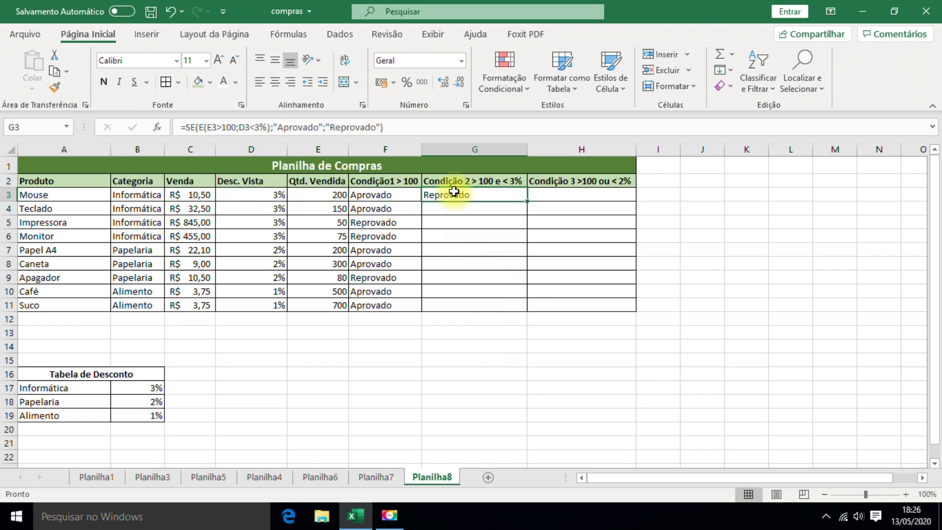
{"action": "left_click", "coordinate": [325, 194]}
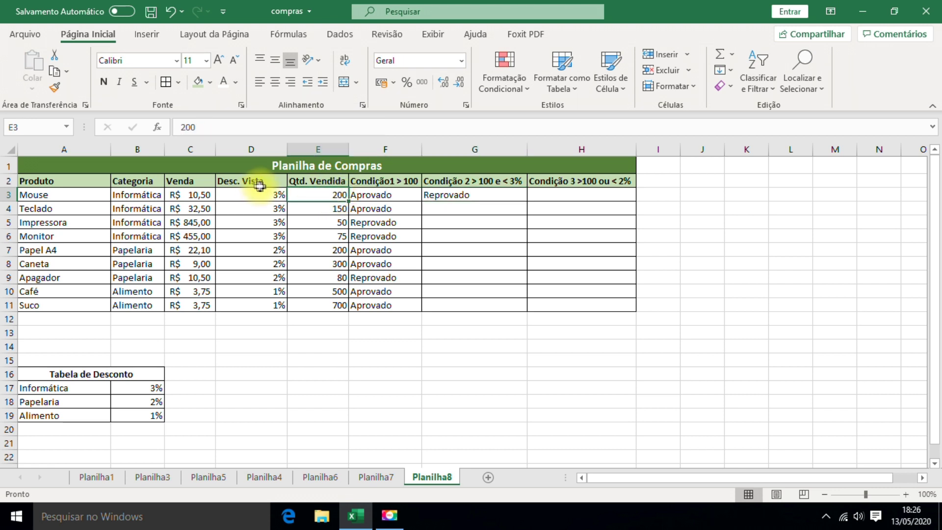
{"action": "left_click", "coordinate": [488, 194]}
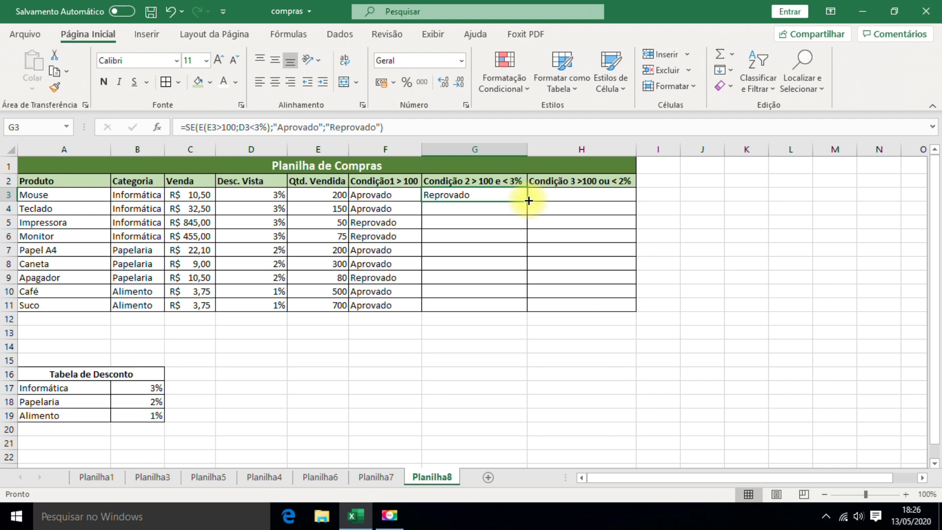
{"action": "left_click_drag", "start_coordinate": [528, 201], "coordinate": [514, 315]}
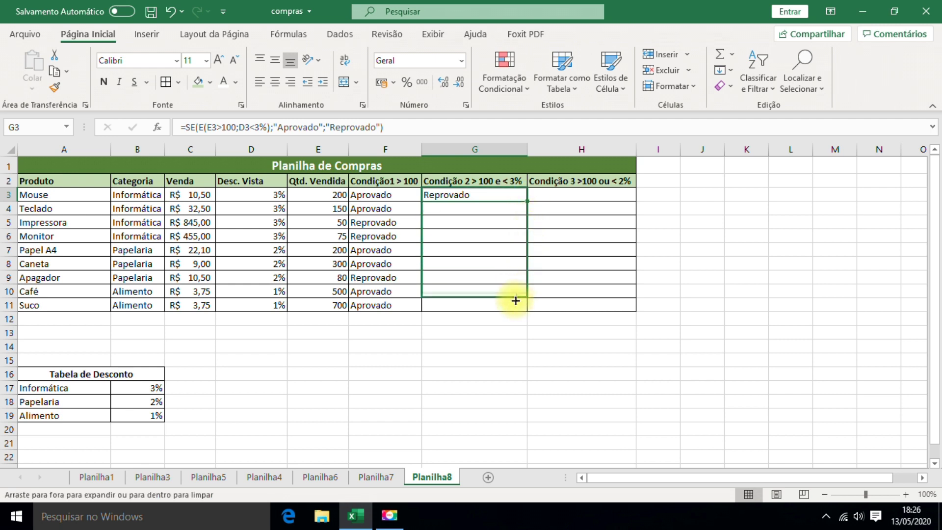
- Deselect the filled G3:G11 results and inspect the copied formulas through Impressora's row
{"action": "left_click", "coordinate": [468, 373]}
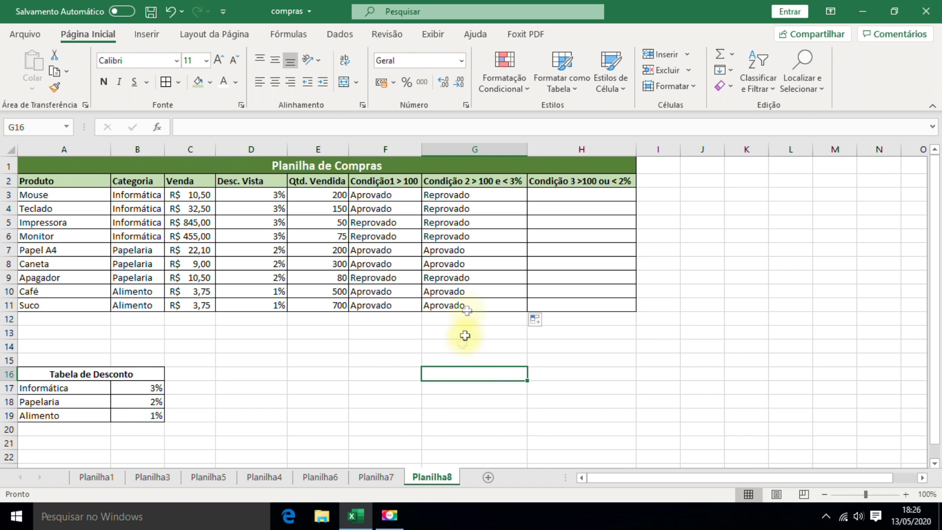
{"action": "left_click", "coordinate": [459, 196]}
{"action": "left_click", "coordinate": [458, 209]}
{"action": "left_click", "coordinate": [452, 223]}
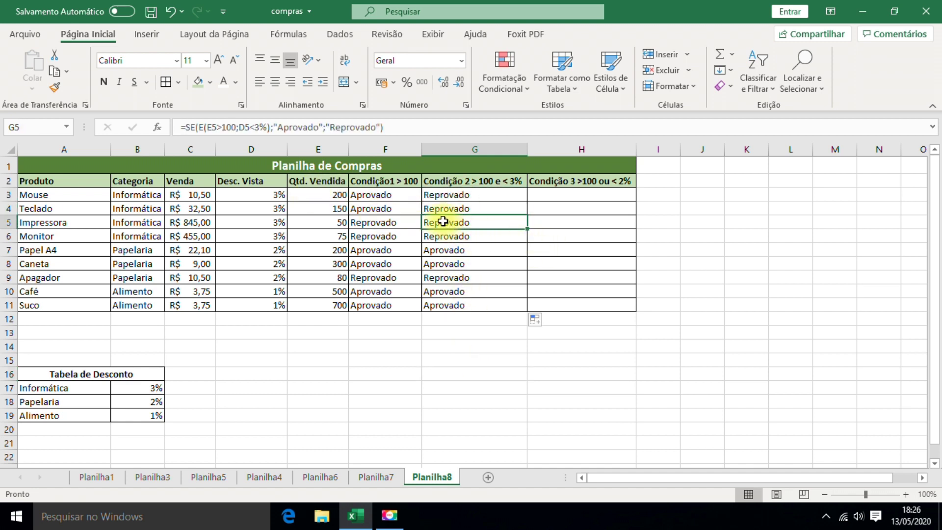
{"action": "left_click", "coordinate": [271, 222]}
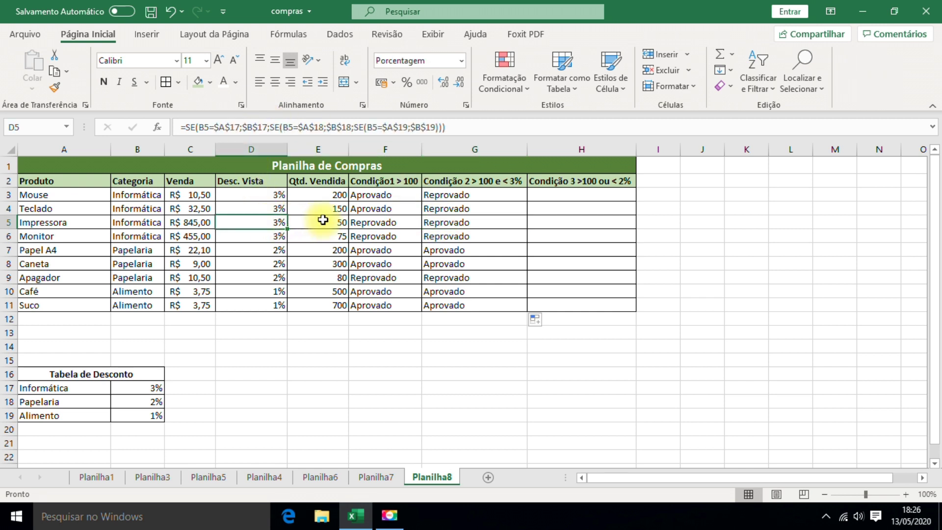
- Check Papel A4 and Caneta's Condição 2 results against their discounts and quantities sold
{"action": "left_click", "coordinate": [435, 250]}
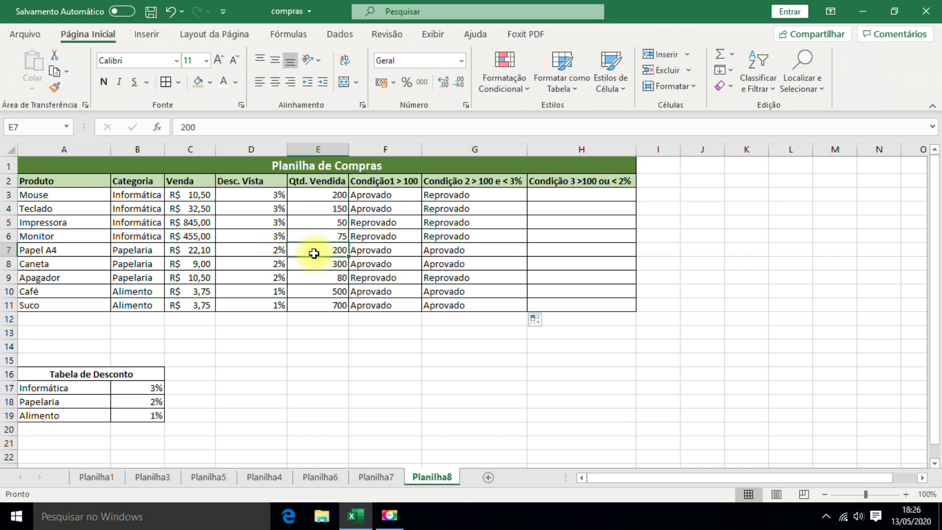
{"action": "left_click_drag", "start_coordinate": [340, 252], "coordinate": [269, 249]}
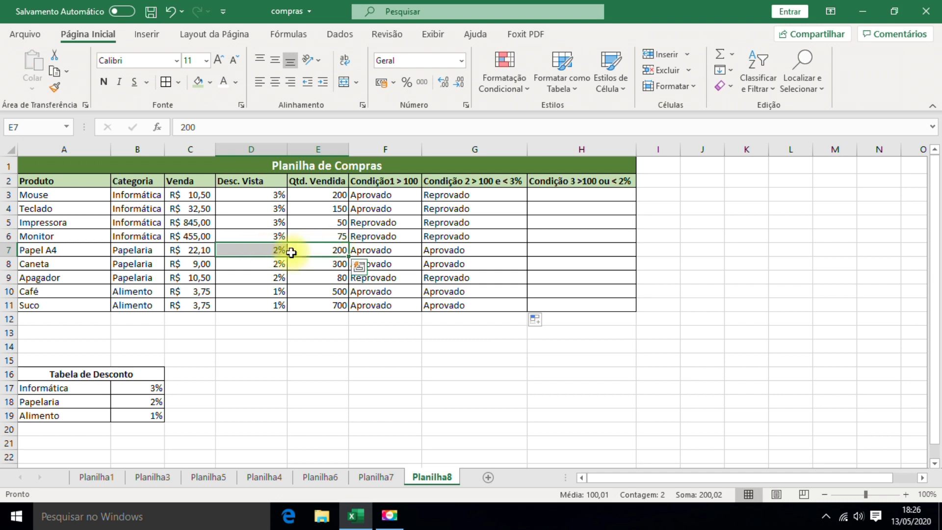
{"action": "left_click", "coordinate": [432, 250]}
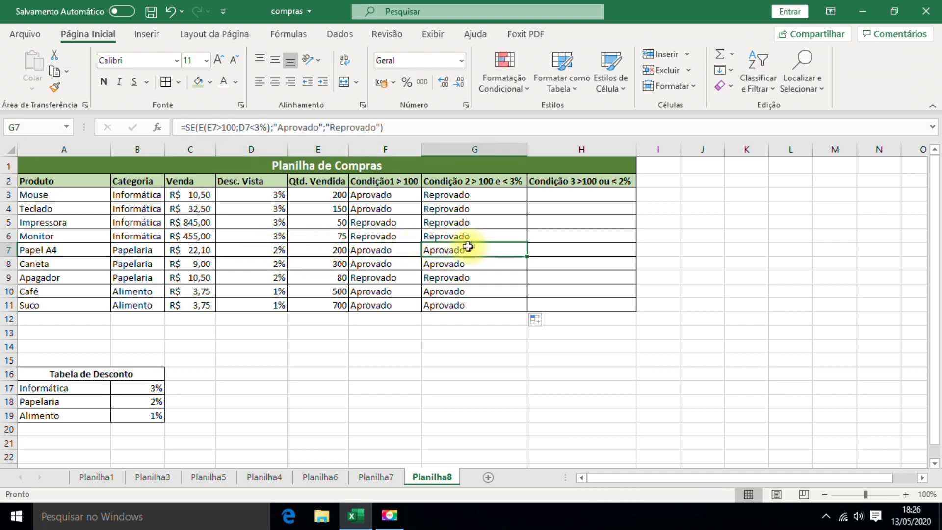
{"action": "left_click", "coordinate": [447, 264]}
{"action": "left_click", "coordinate": [340, 265]}
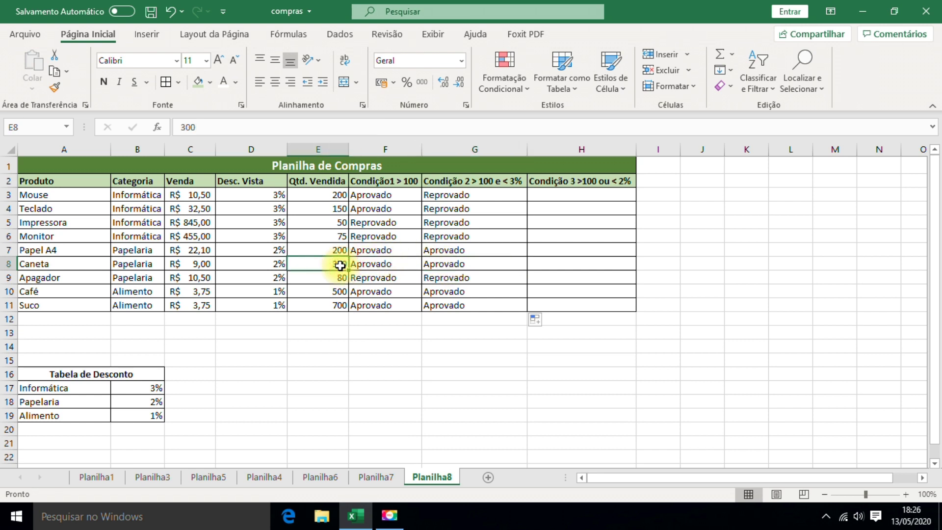
{"action": "left_click", "coordinate": [282, 263]}
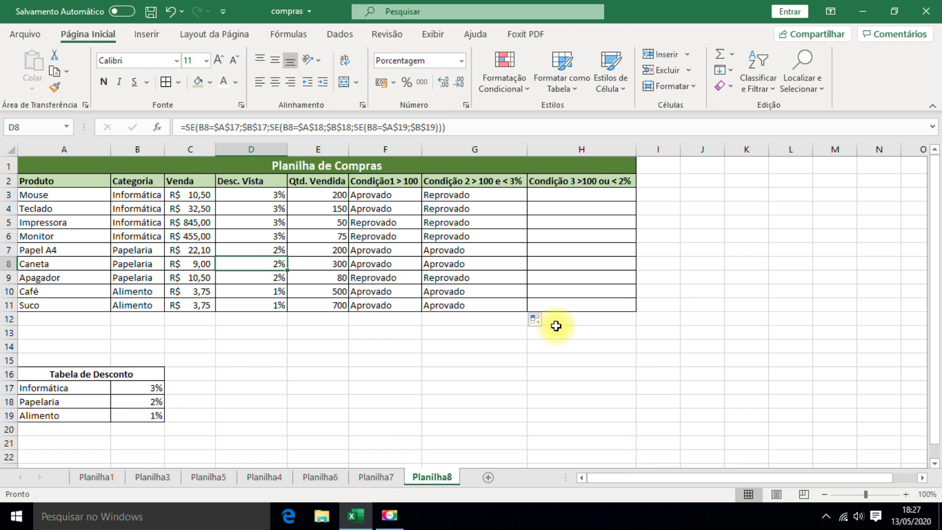
{"action": "left_click", "coordinate": [556, 193]}
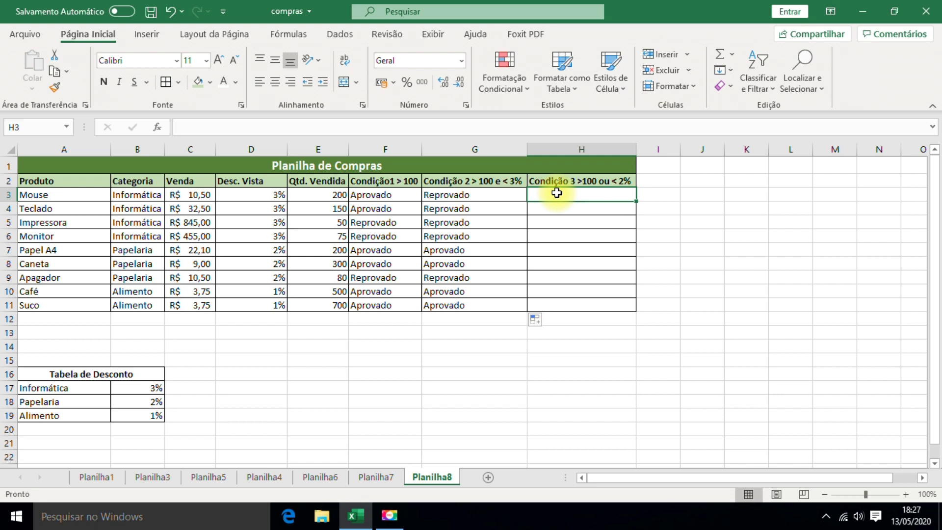
- Enter =Se(OU(E3>100; in H3 as the first OR condition
{"action": "type", "text": "="}
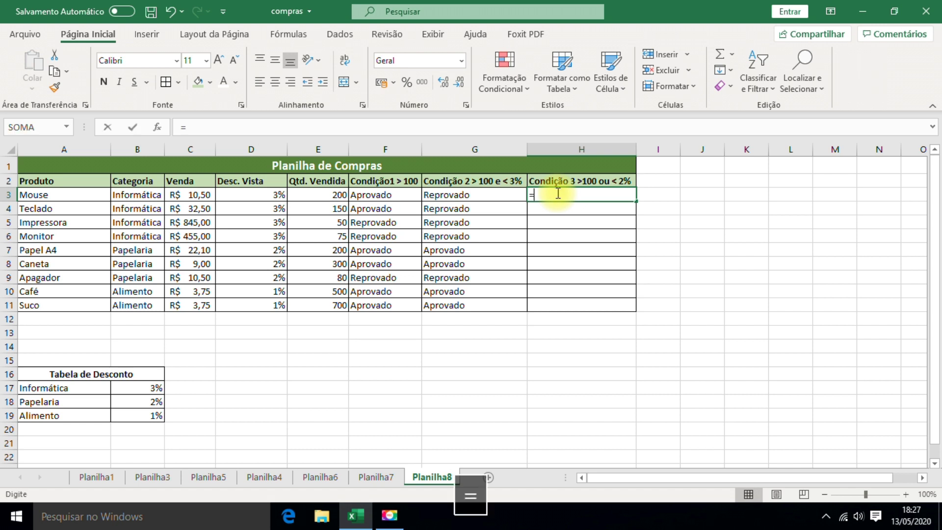
{"action": "type", "text": "Se"}
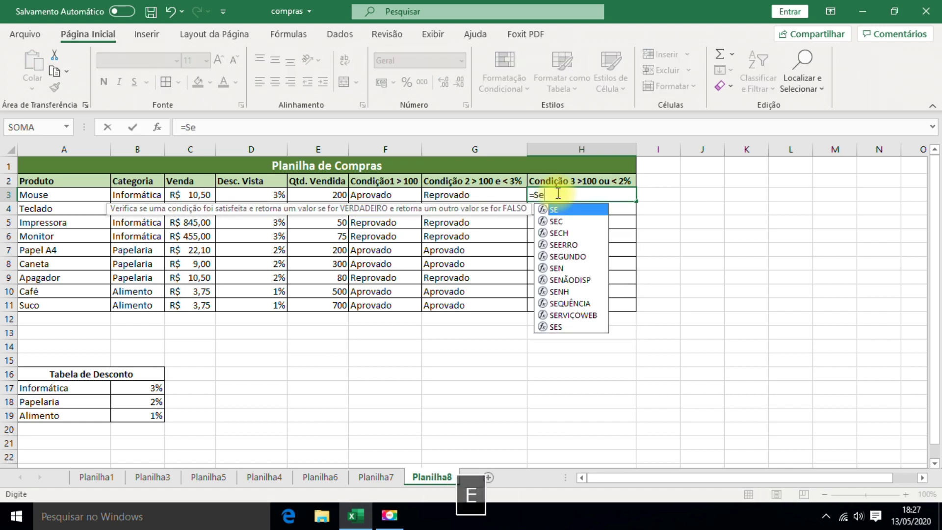
{"action": "type", "text": "("}
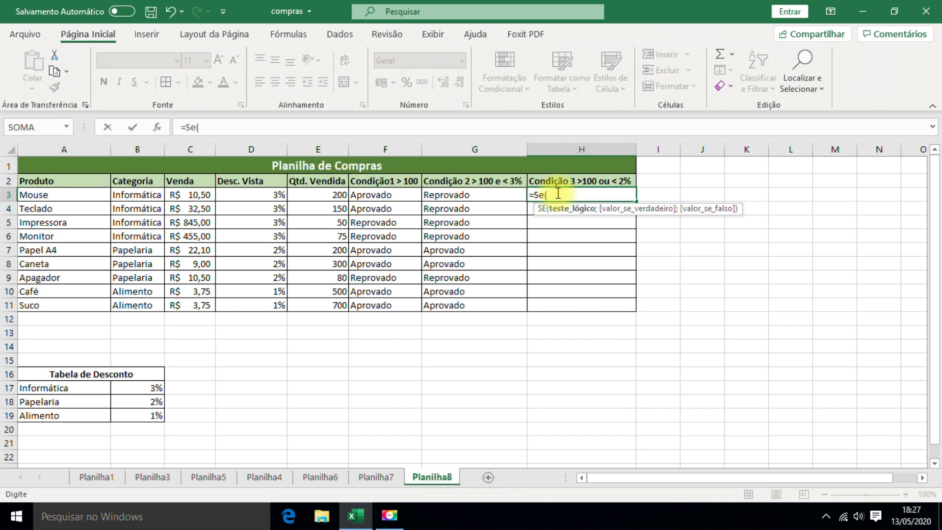
{"action": "type", "text": "OU"}
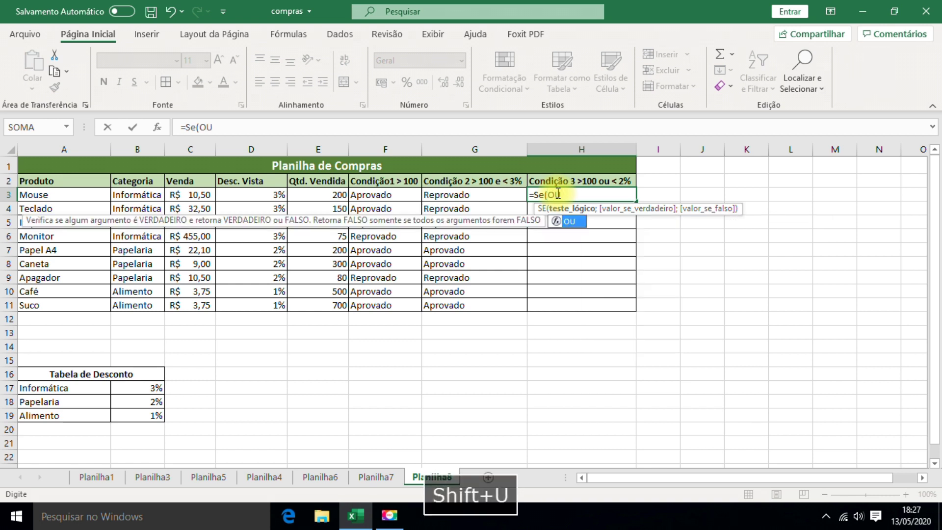
{"action": "type", "text": "("}
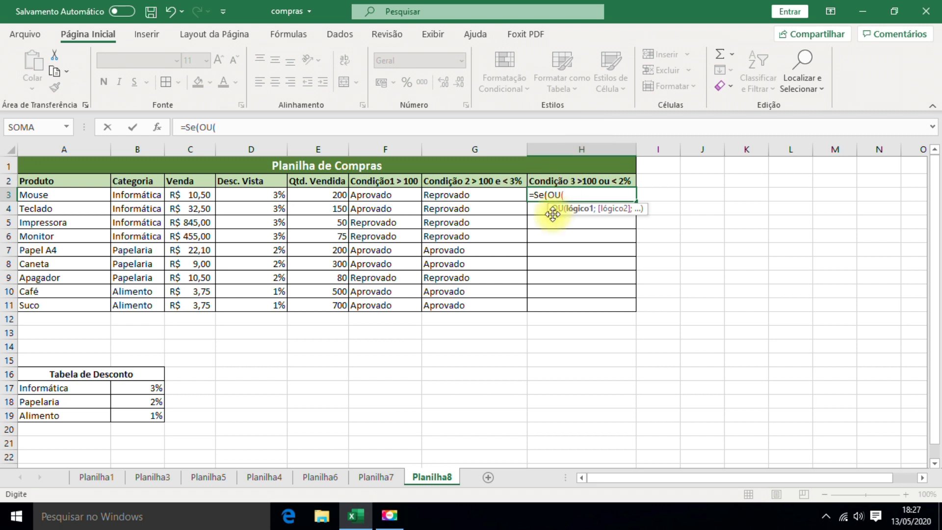
{"action": "left_click", "coordinate": [321, 194]}
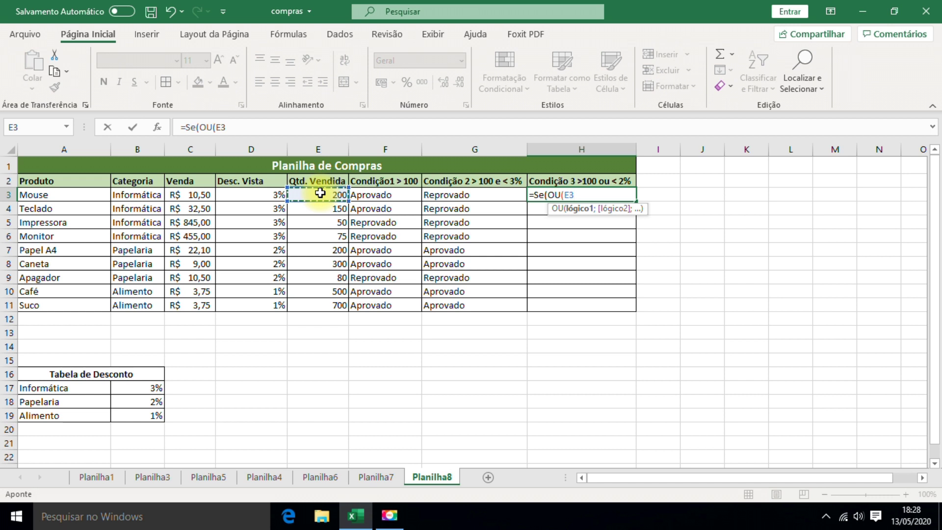
{"action": "type", "text": ">100"}
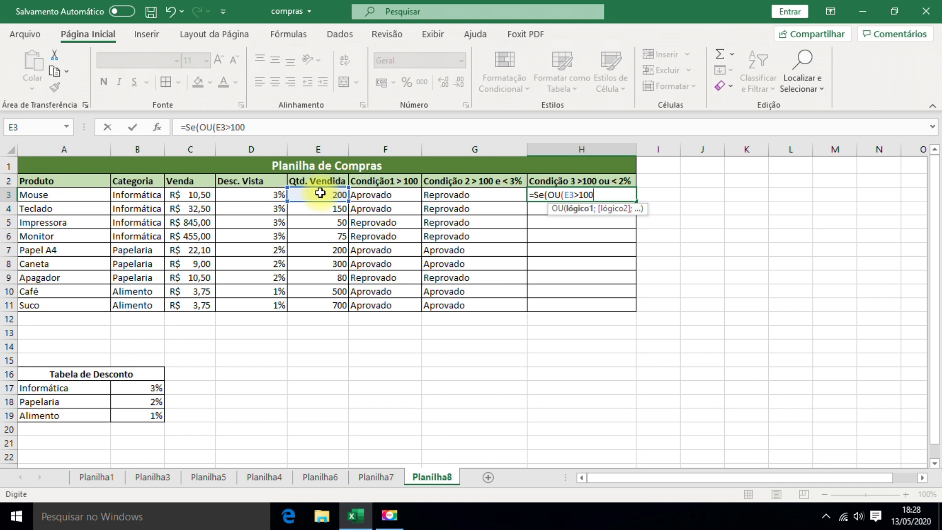
{"action": "type", "text": ";"}
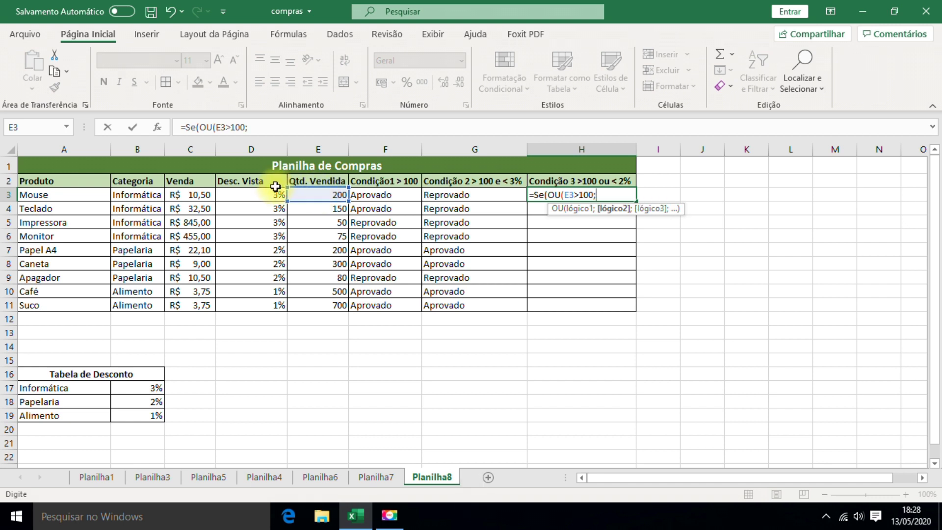
- Complete H3 as =SE(OU(E3>100;D3<2%);"Aprovado";"Reprovado") and commit it, showing Aprovado for Mouse
{"action": "left_click", "coordinate": [271, 193]}
{"action": "type", "text": "<"}
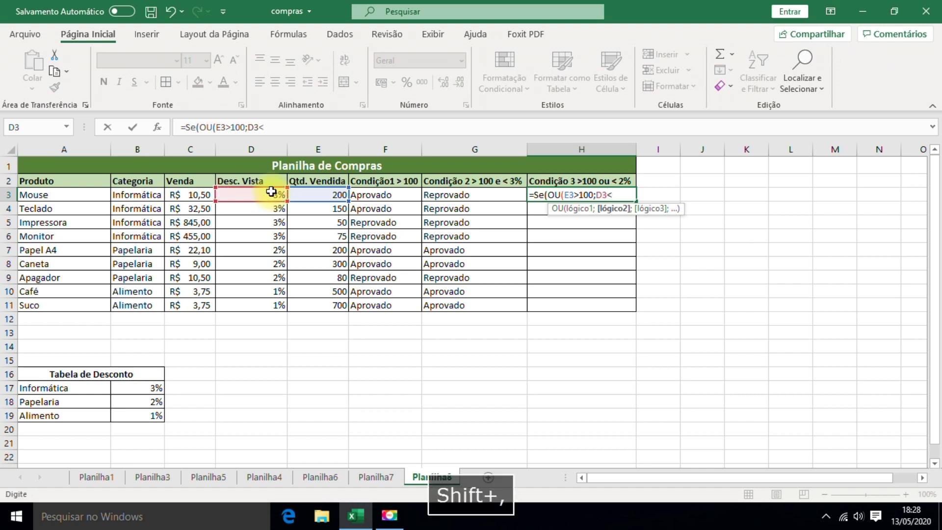
{"action": "type", "text": "2"}
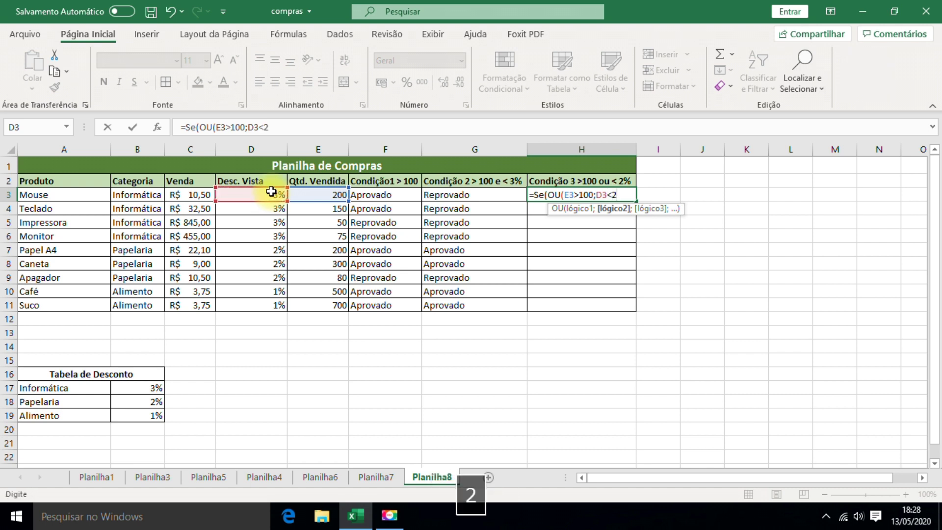
{"action": "type", "text": "%)"}
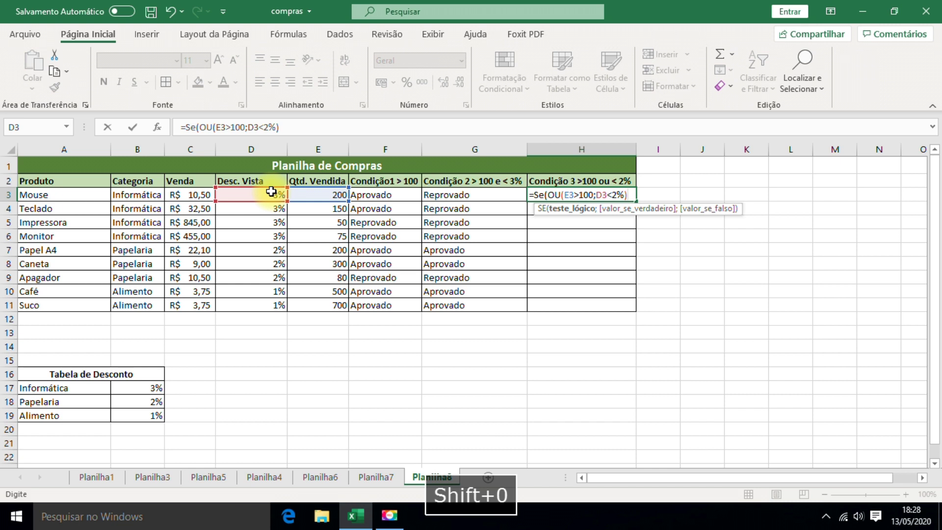
{"action": "type", "text": ";"}
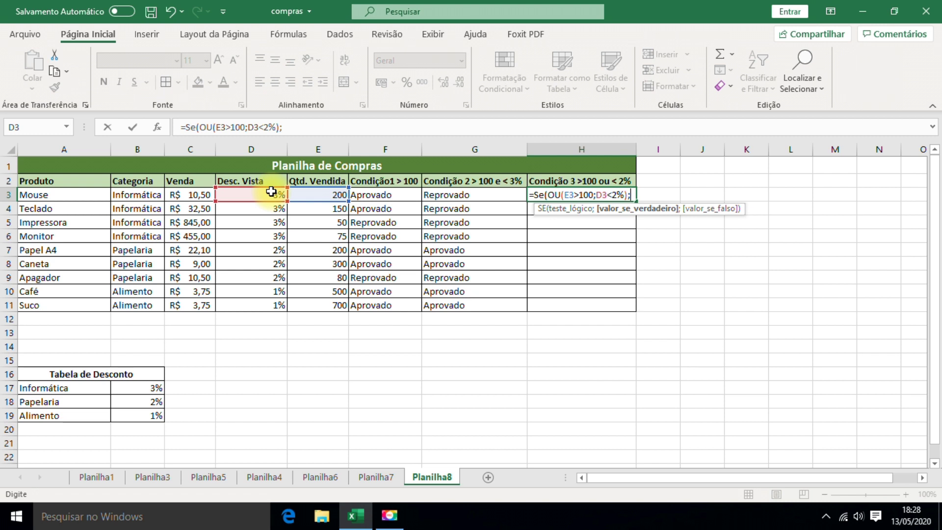
{"action": "type", "text": "\""}
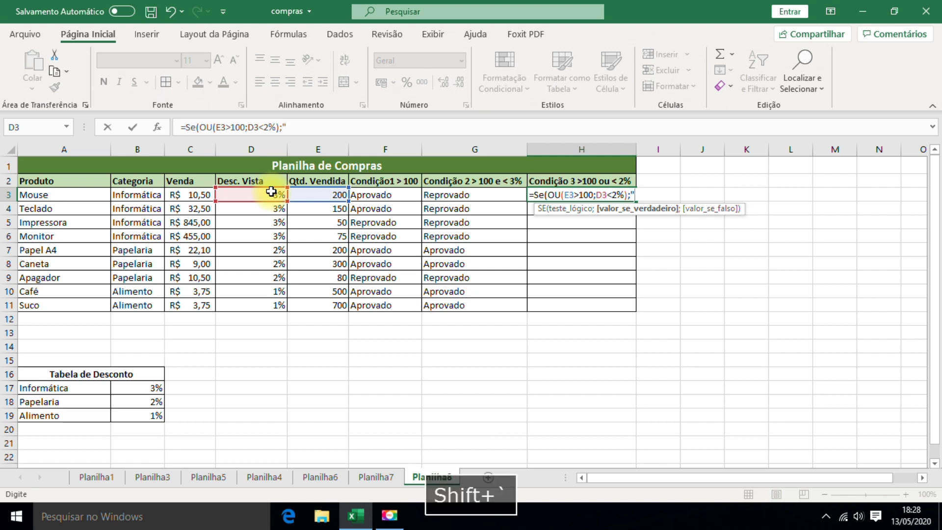
{"action": "type", "text": "Aprovado\""}
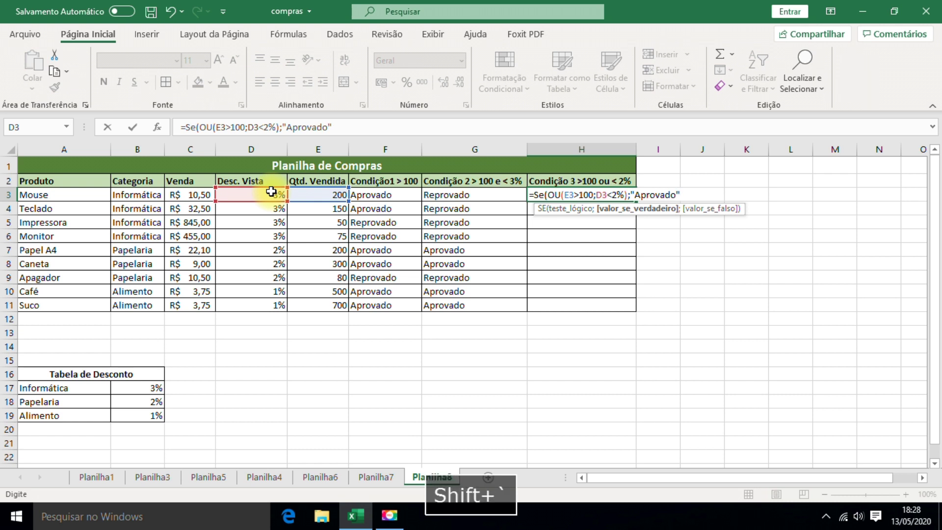
{"action": "type", "text": ";"}
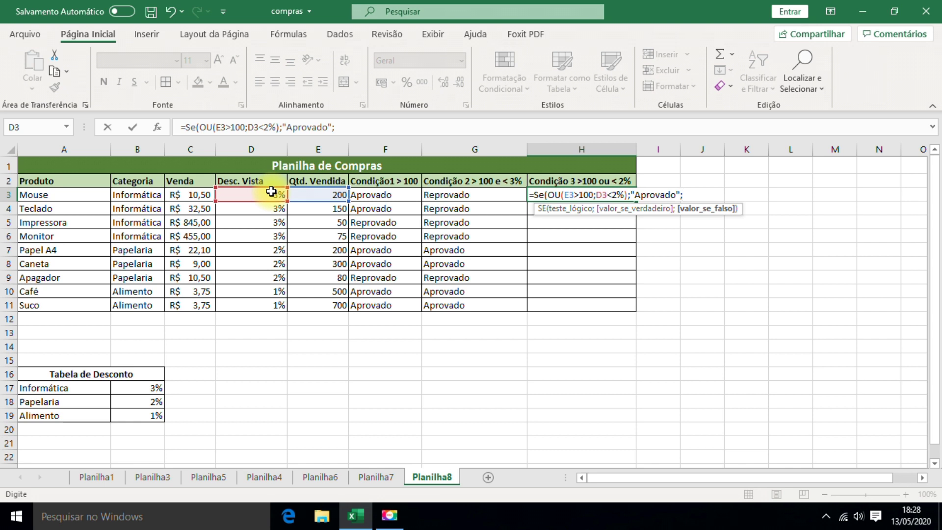
{"action": "type", "text": "\""}
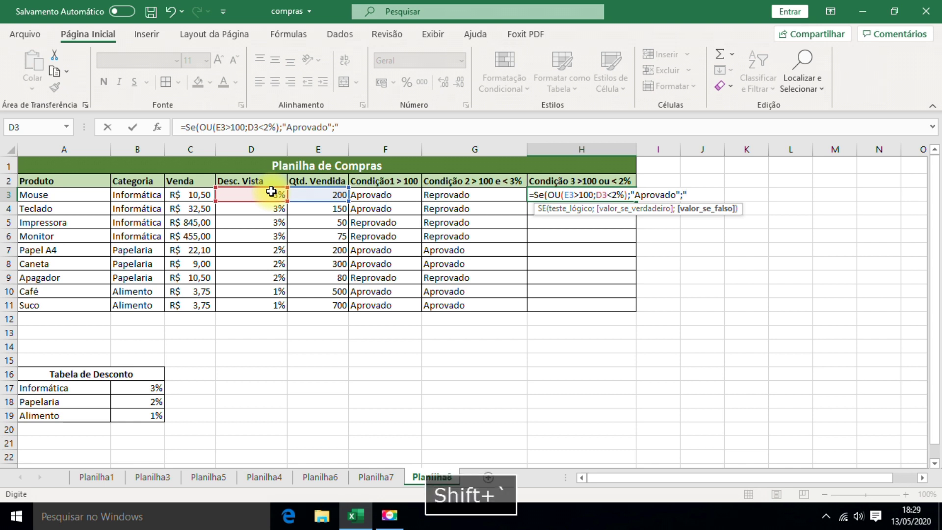
{"action": "type", "text": "Reprovado\")"}
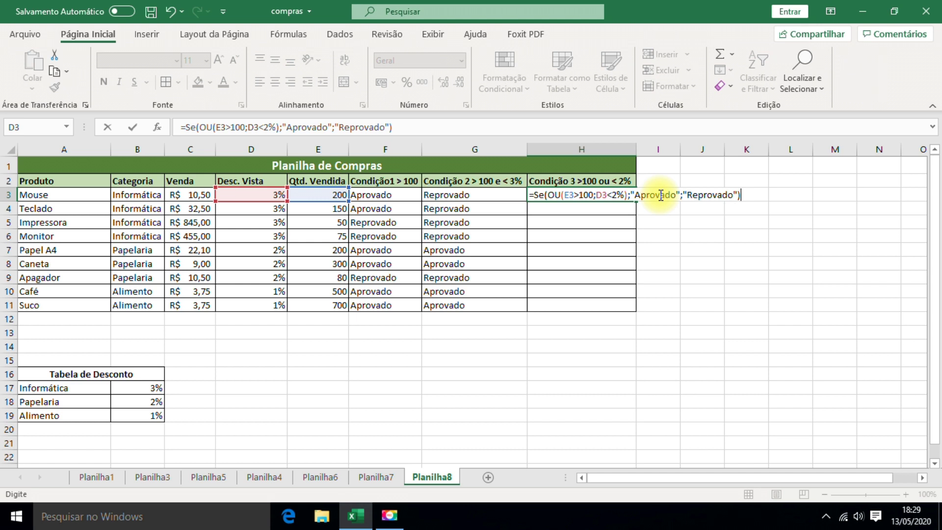
{"action": "key", "text": "Return"}
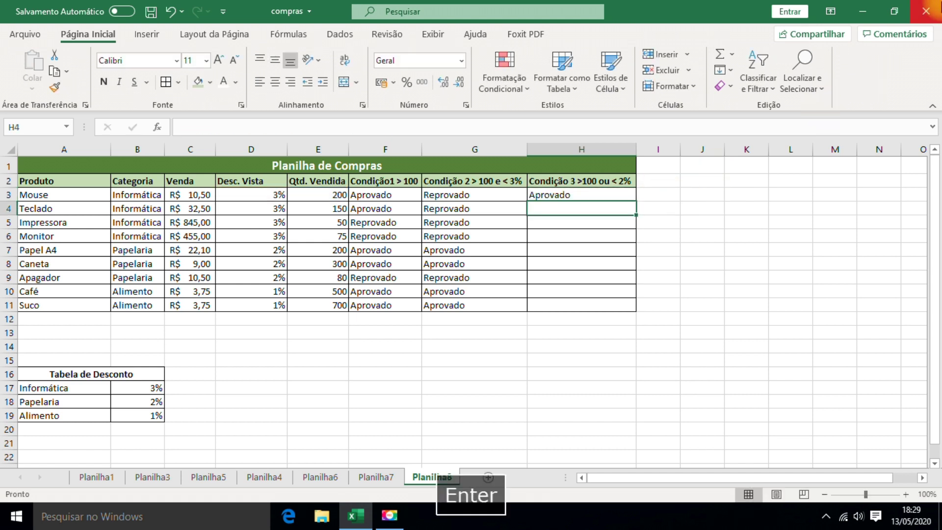
- Check the H3 formula against the quantity sold in E3
{"action": "left_click", "coordinate": [544, 194]}
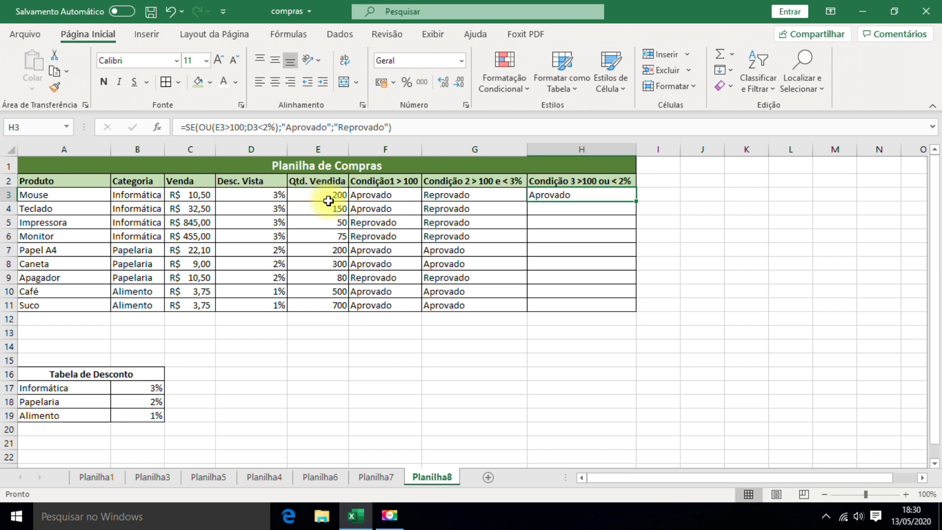
{"action": "left_click", "coordinate": [325, 195]}
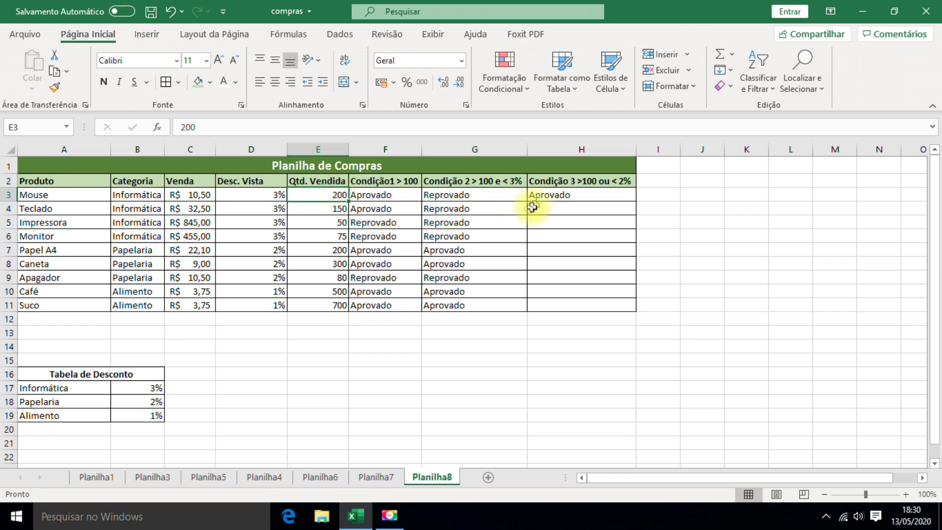
{"action": "left_click", "coordinate": [547, 195]}
{"action": "left_click", "coordinate": [542, 345]}
{"action": "left_click", "coordinate": [556, 196]}
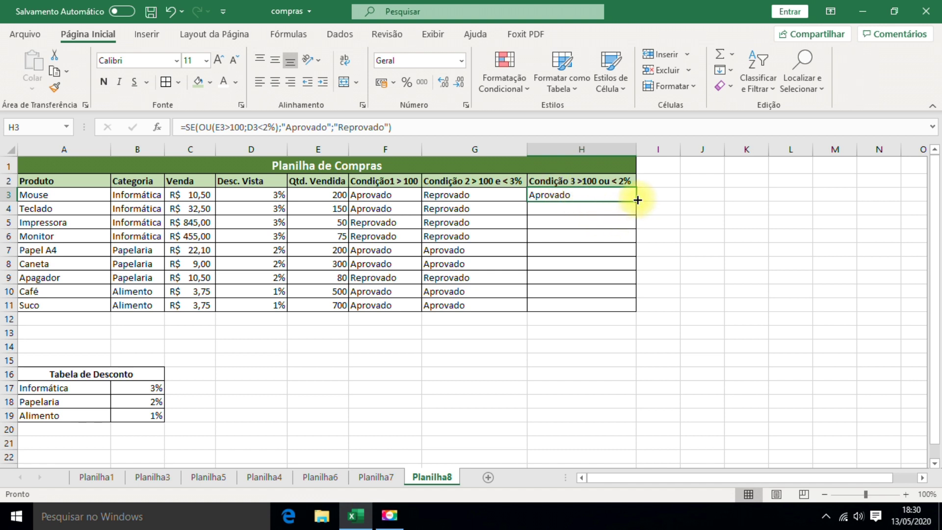
- Fill the Condição 3 formula from H3 down to H11 and check Impressora's result
{"action": "left_click_drag", "start_coordinate": [638, 200], "coordinate": [637, 200]}
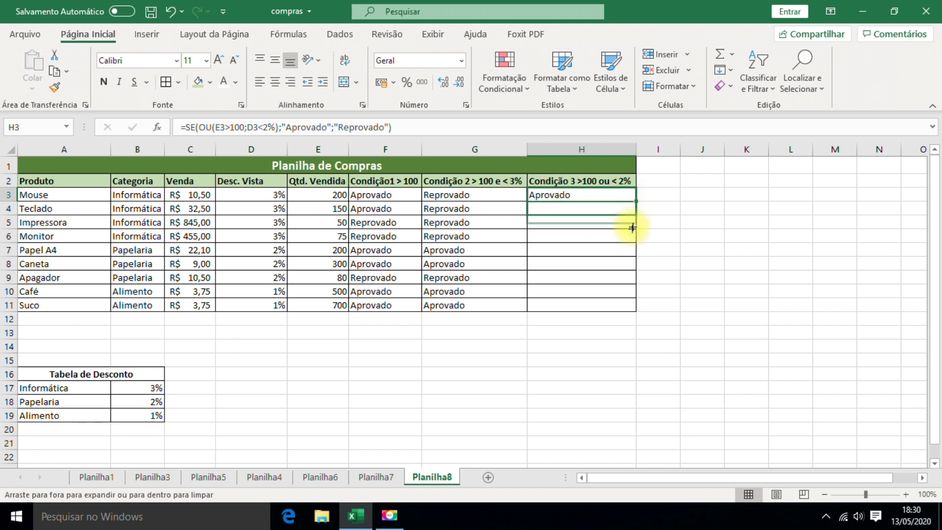
{"action": "left_click_drag", "start_coordinate": [637, 199], "coordinate": [619, 316]}
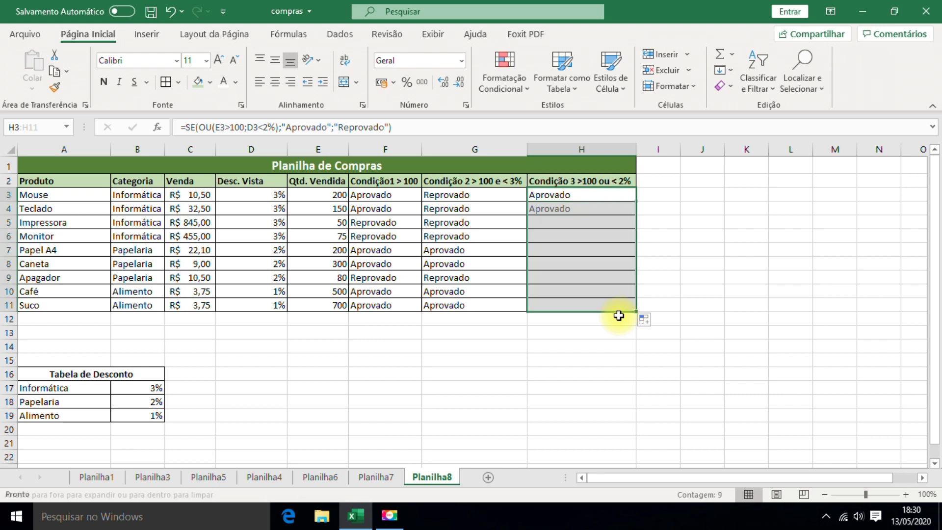
{"action": "left_click", "coordinate": [567, 382]}
{"action": "left_click", "coordinate": [564, 223]}
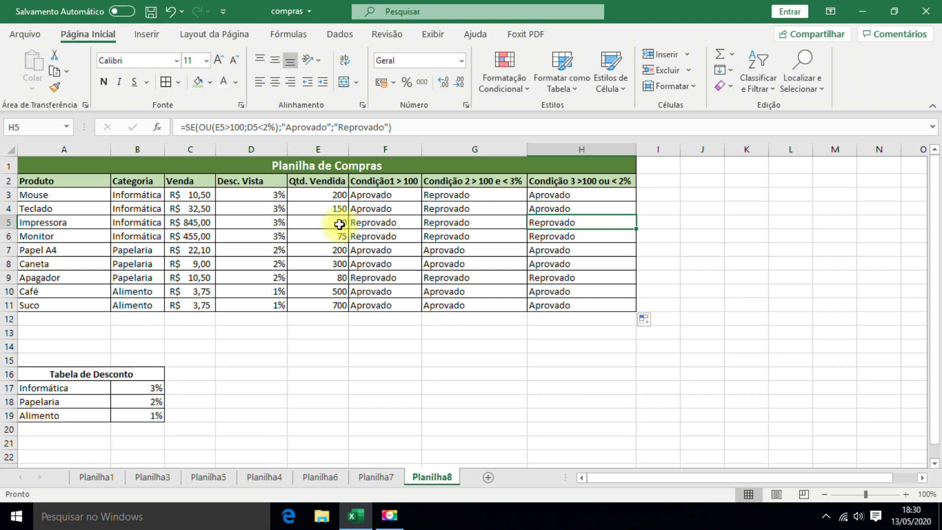
{"action": "left_click", "coordinate": [540, 236]}
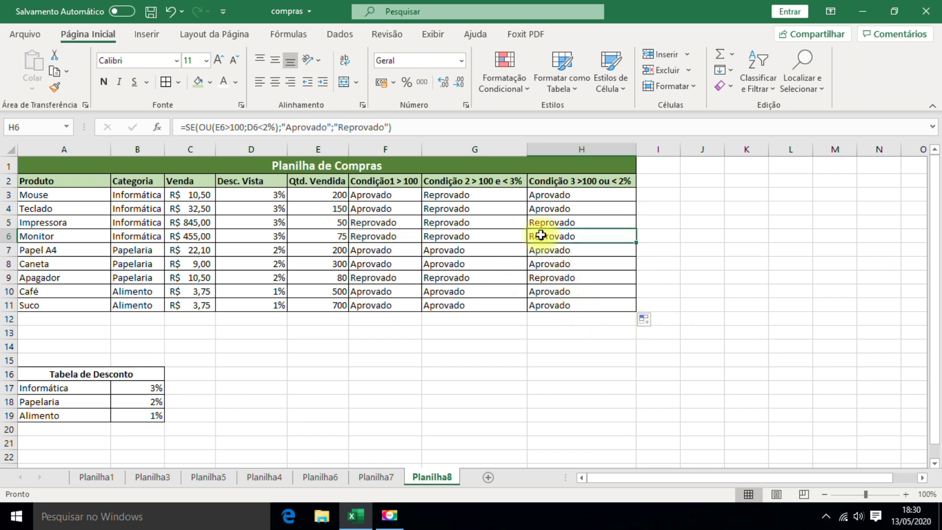
{"action": "left_click", "coordinate": [274, 235]}
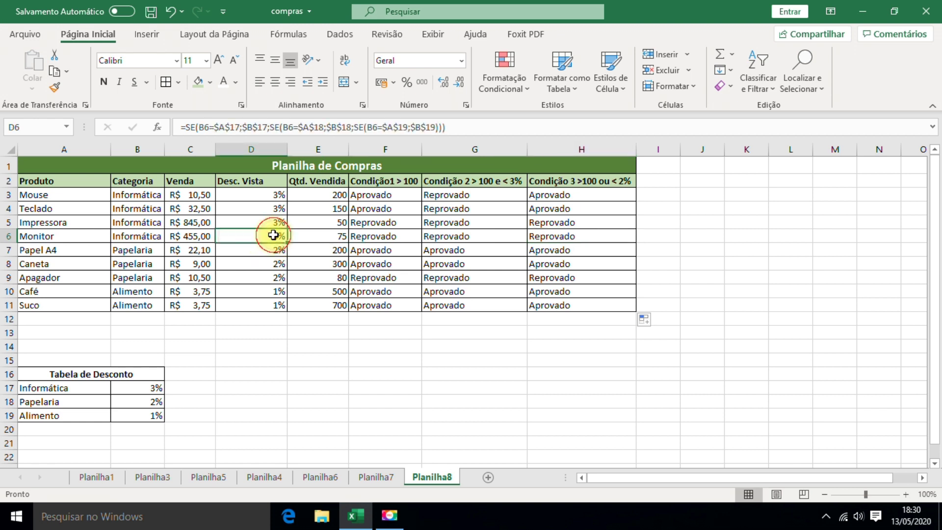
{"action": "left_click", "coordinate": [343, 236]}
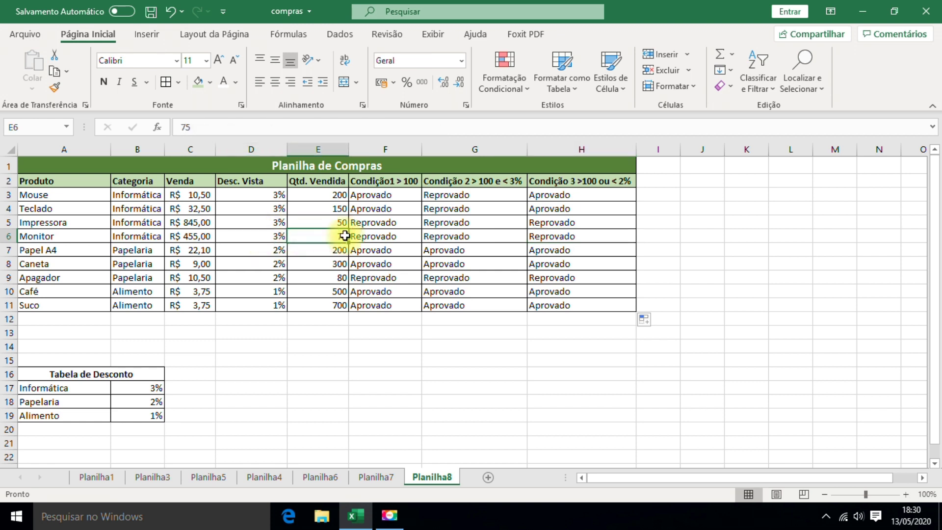
{"action": "left_click", "coordinate": [559, 238]}
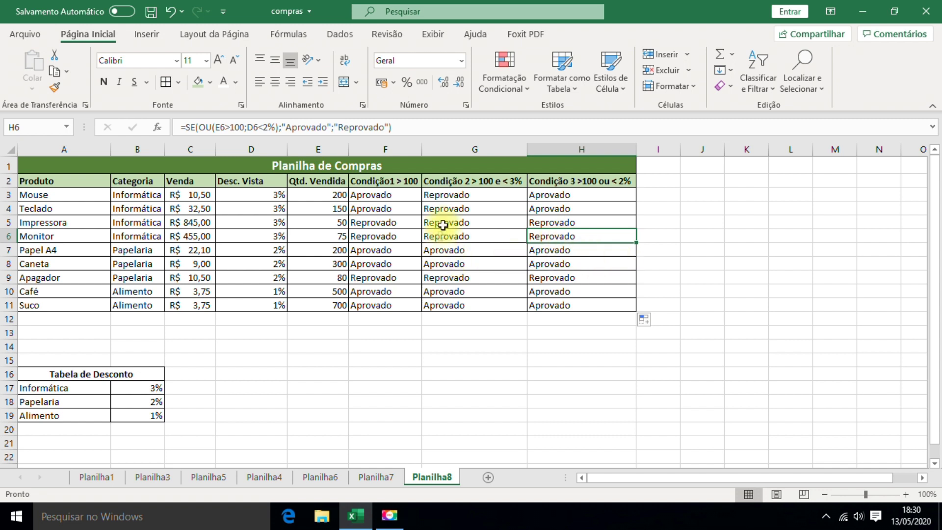
{"action": "left_click", "coordinate": [451, 195]}
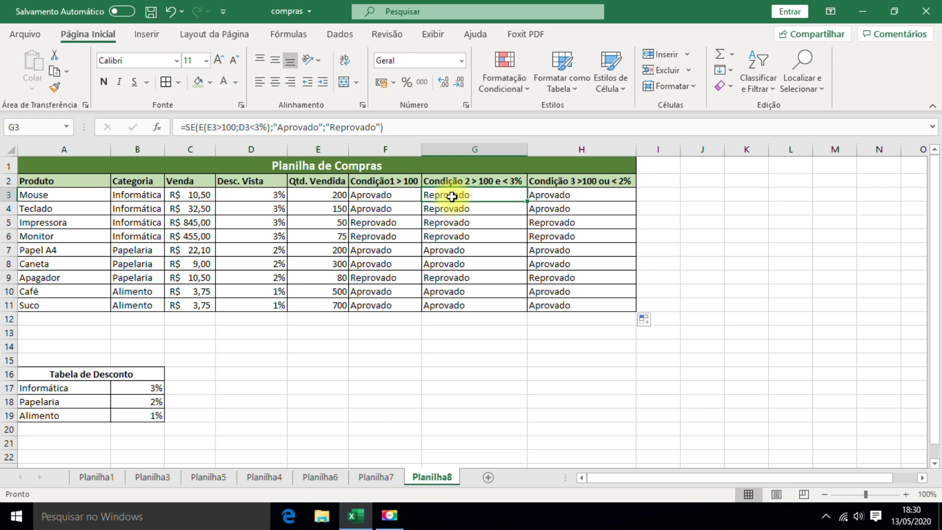
{"action": "left_click", "coordinate": [567, 194]}
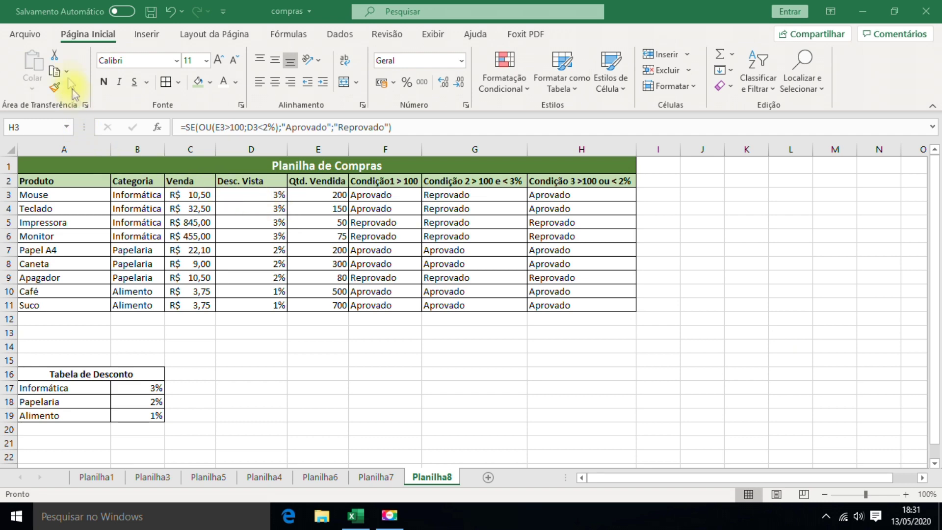
- Save the workbook as 'Planilha de Compras' in the Documentos folder
{"action": "left_click", "coordinate": [19, 35]}
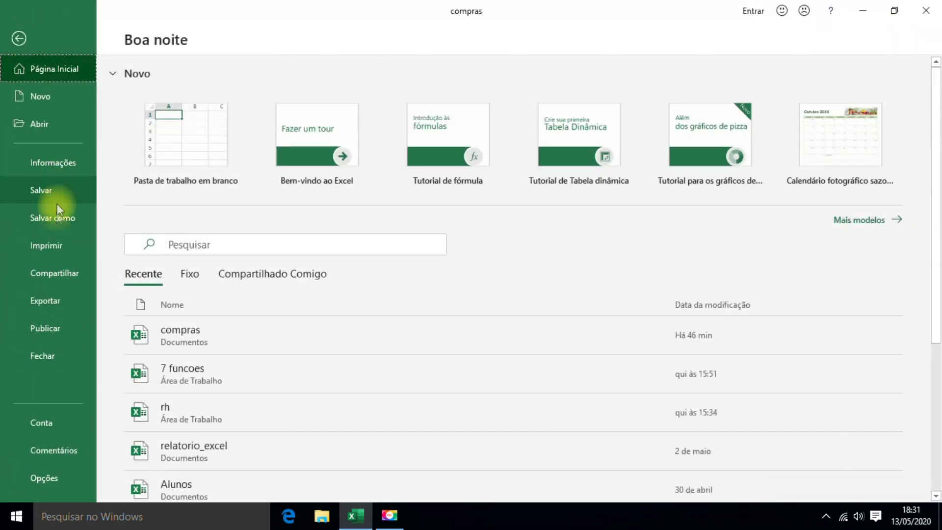
{"action": "left_click", "coordinate": [54, 216]}
{"action": "left_click", "coordinate": [212, 237]}
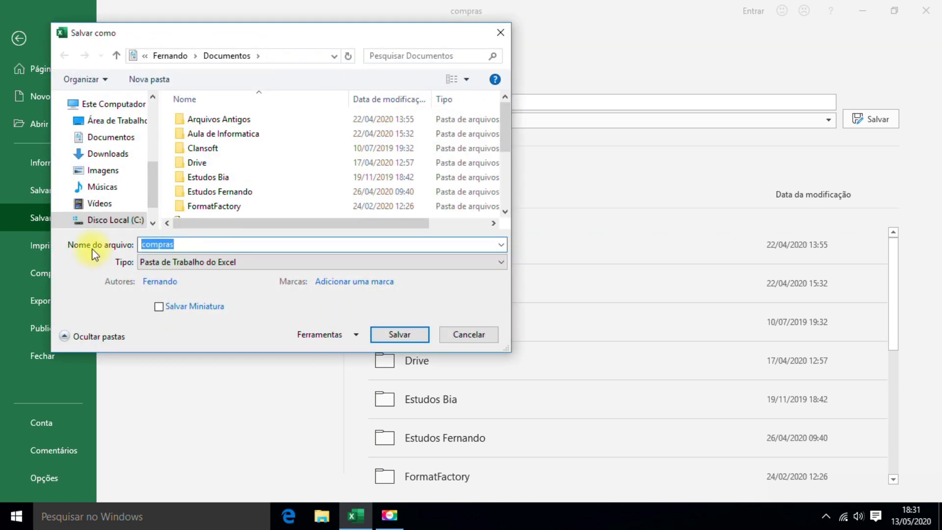
{"action": "type", "text": "Planilha de Compras"}
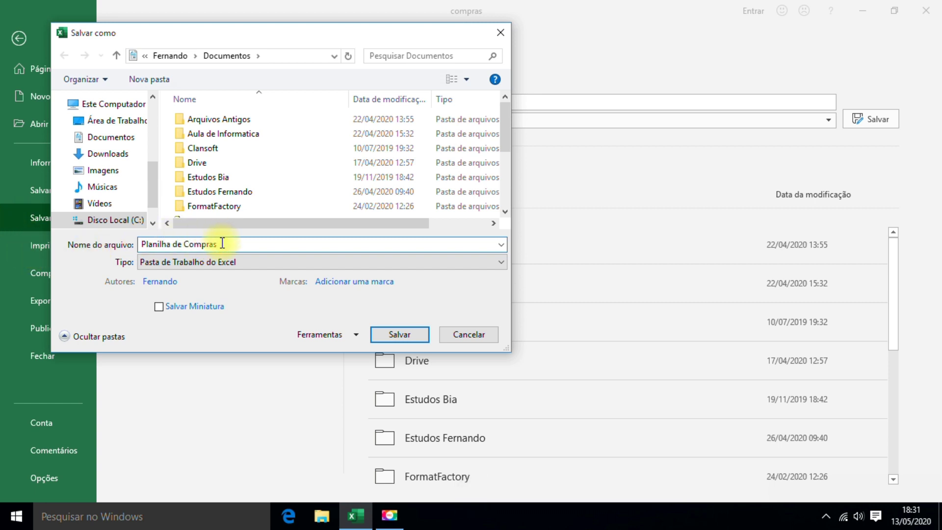
{"action": "left_click", "coordinate": [106, 140]}
{"action": "left_click", "coordinate": [147, 244]}
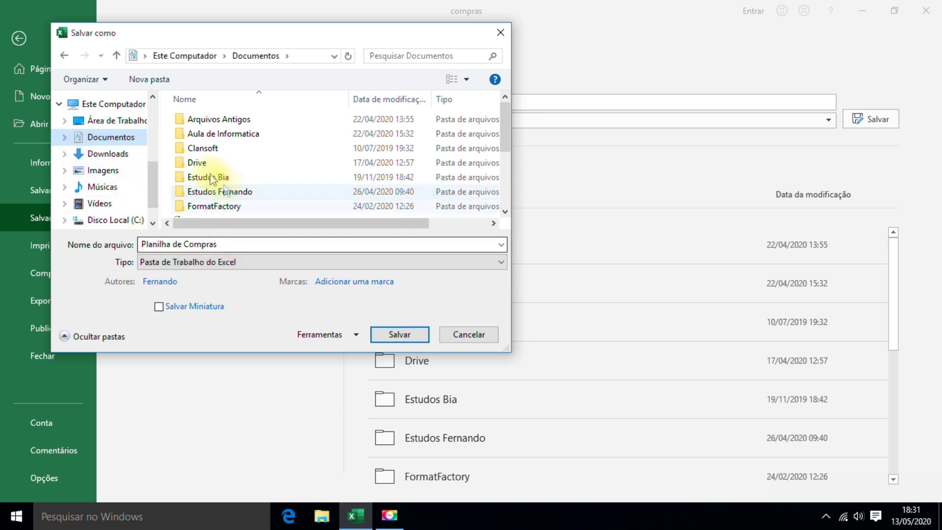
{"action": "left_click", "coordinate": [401, 334]}
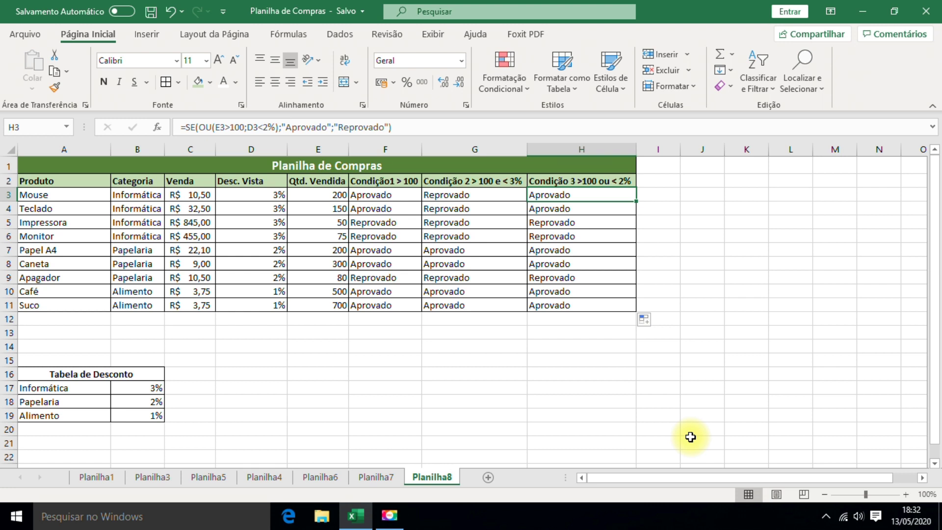
{"action": "left_click", "coordinate": [27, 33]}
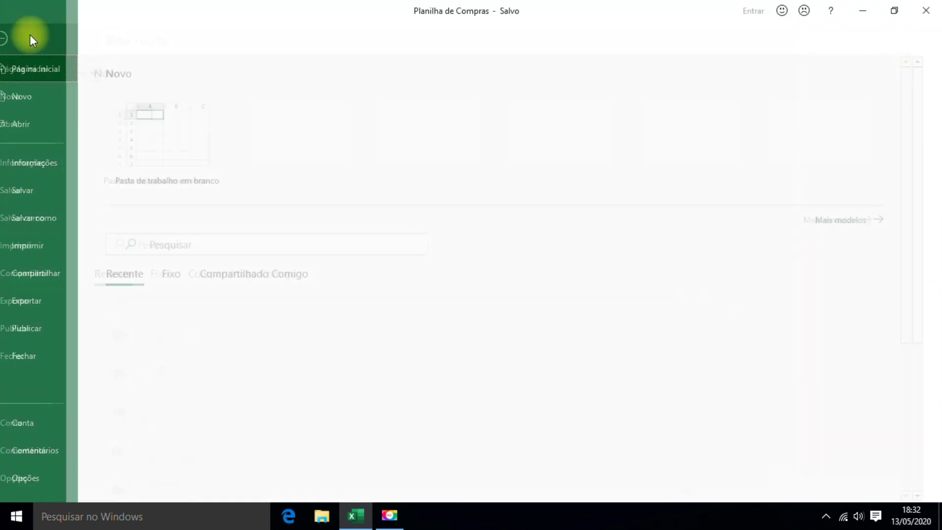
- Export Planilha de Compras as a PDF file into the Documentos folder
{"action": "left_click", "coordinate": [57, 222]}
{"action": "left_click", "coordinate": [180, 235]}
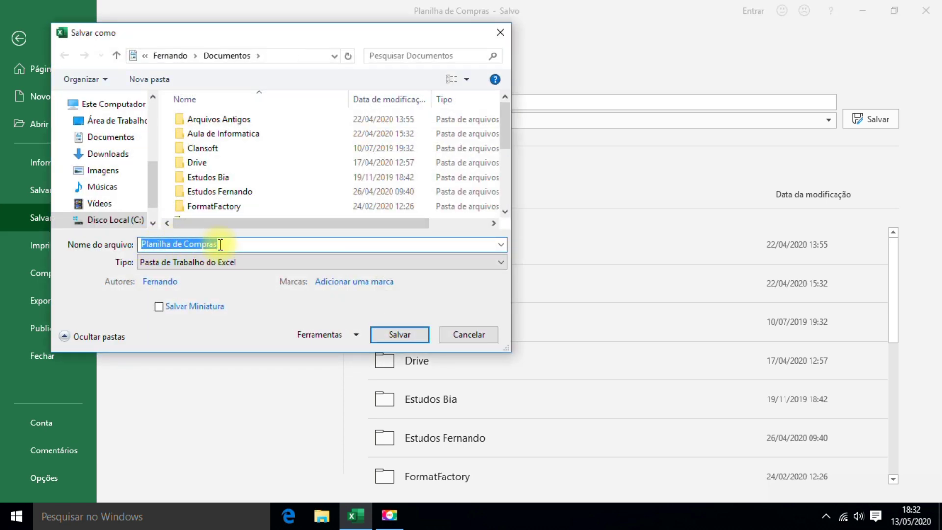
{"action": "left_click", "coordinate": [175, 267]}
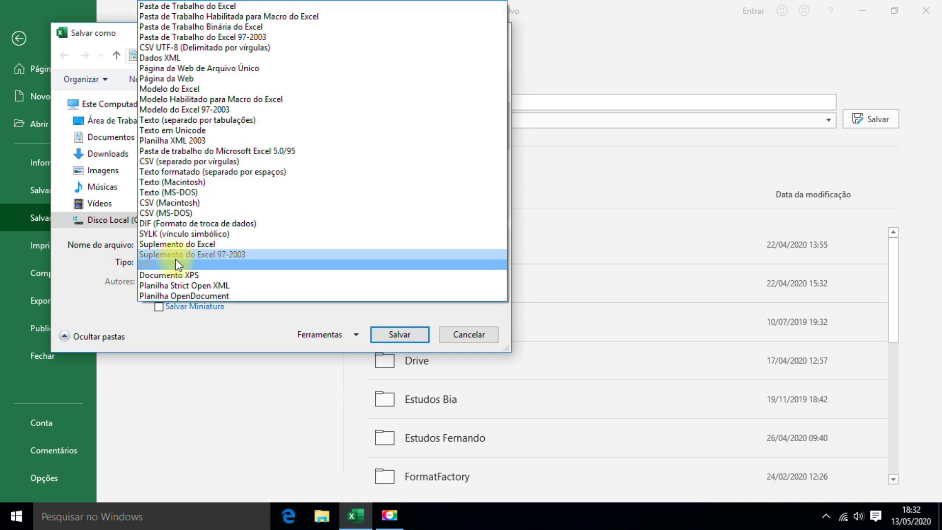
{"action": "left_click", "coordinate": [175, 265]}
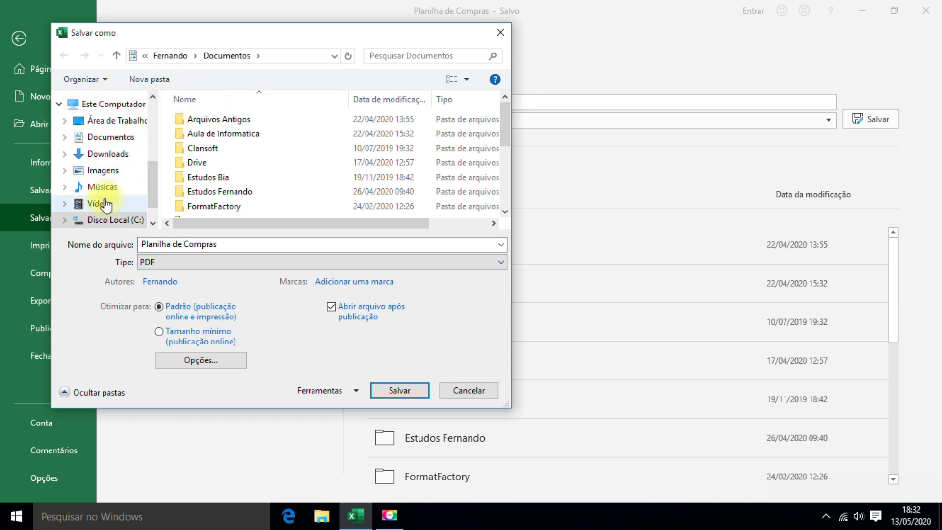
{"action": "left_click", "coordinate": [105, 137]}
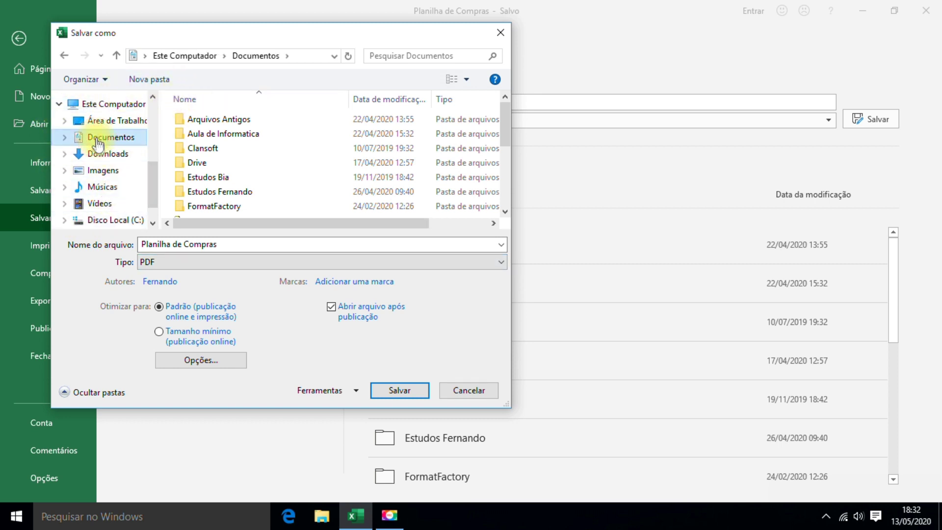
{"action": "left_click", "coordinate": [396, 390]}
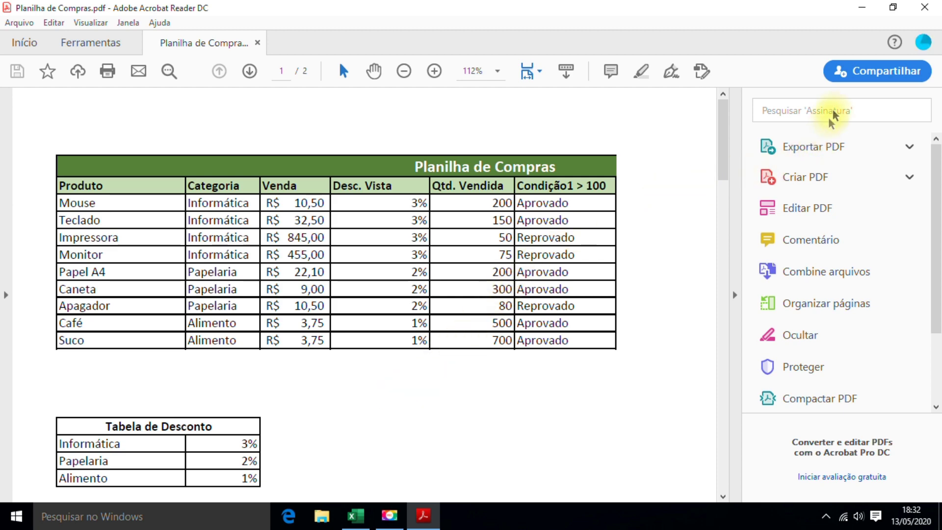
- Close the exported PDF in Acrobat Reader to return to the Excel workbook
{"action": "left_click", "coordinate": [923, 7]}
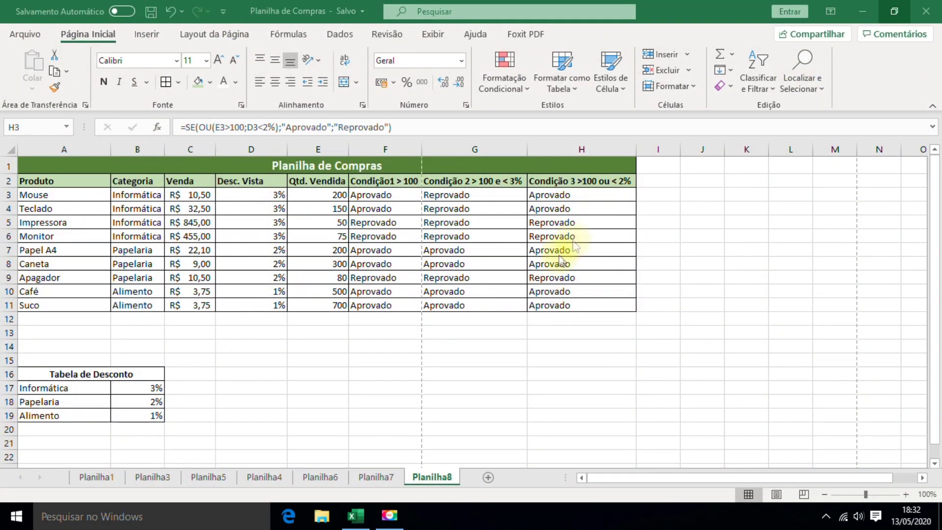